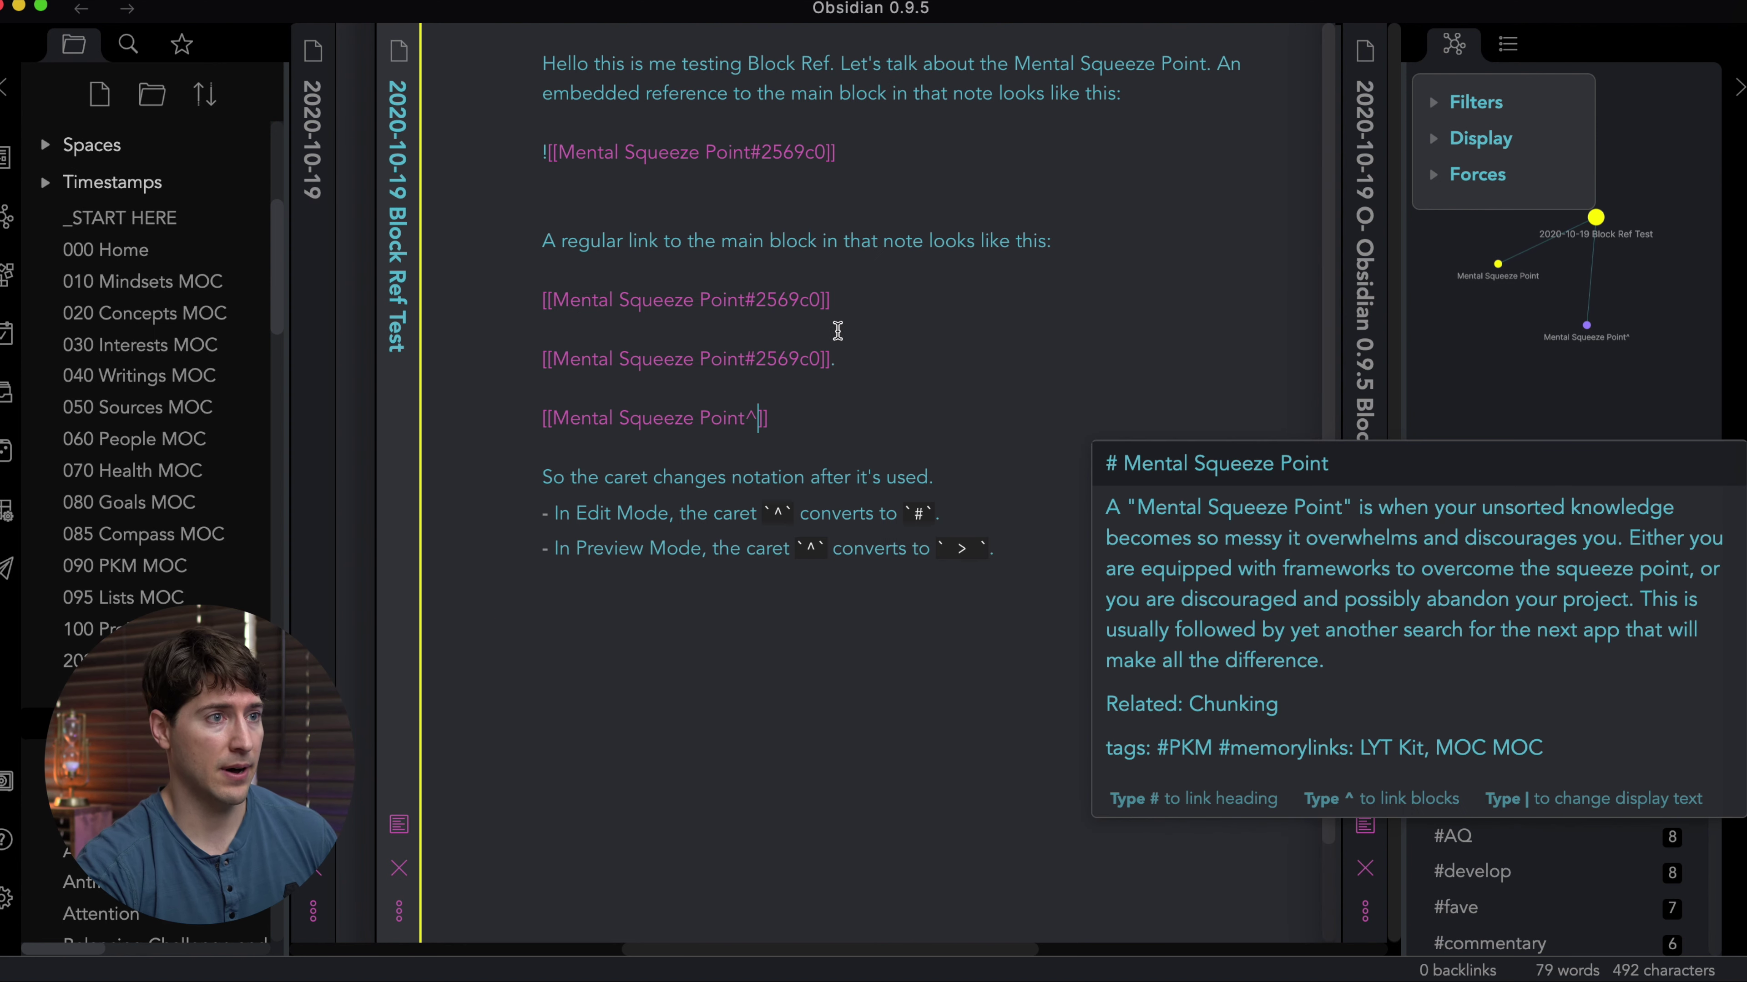
Complete the third Mental Squeeze Point link so it references the note's main definition block.
click(1296, 593)
click(754, 421)
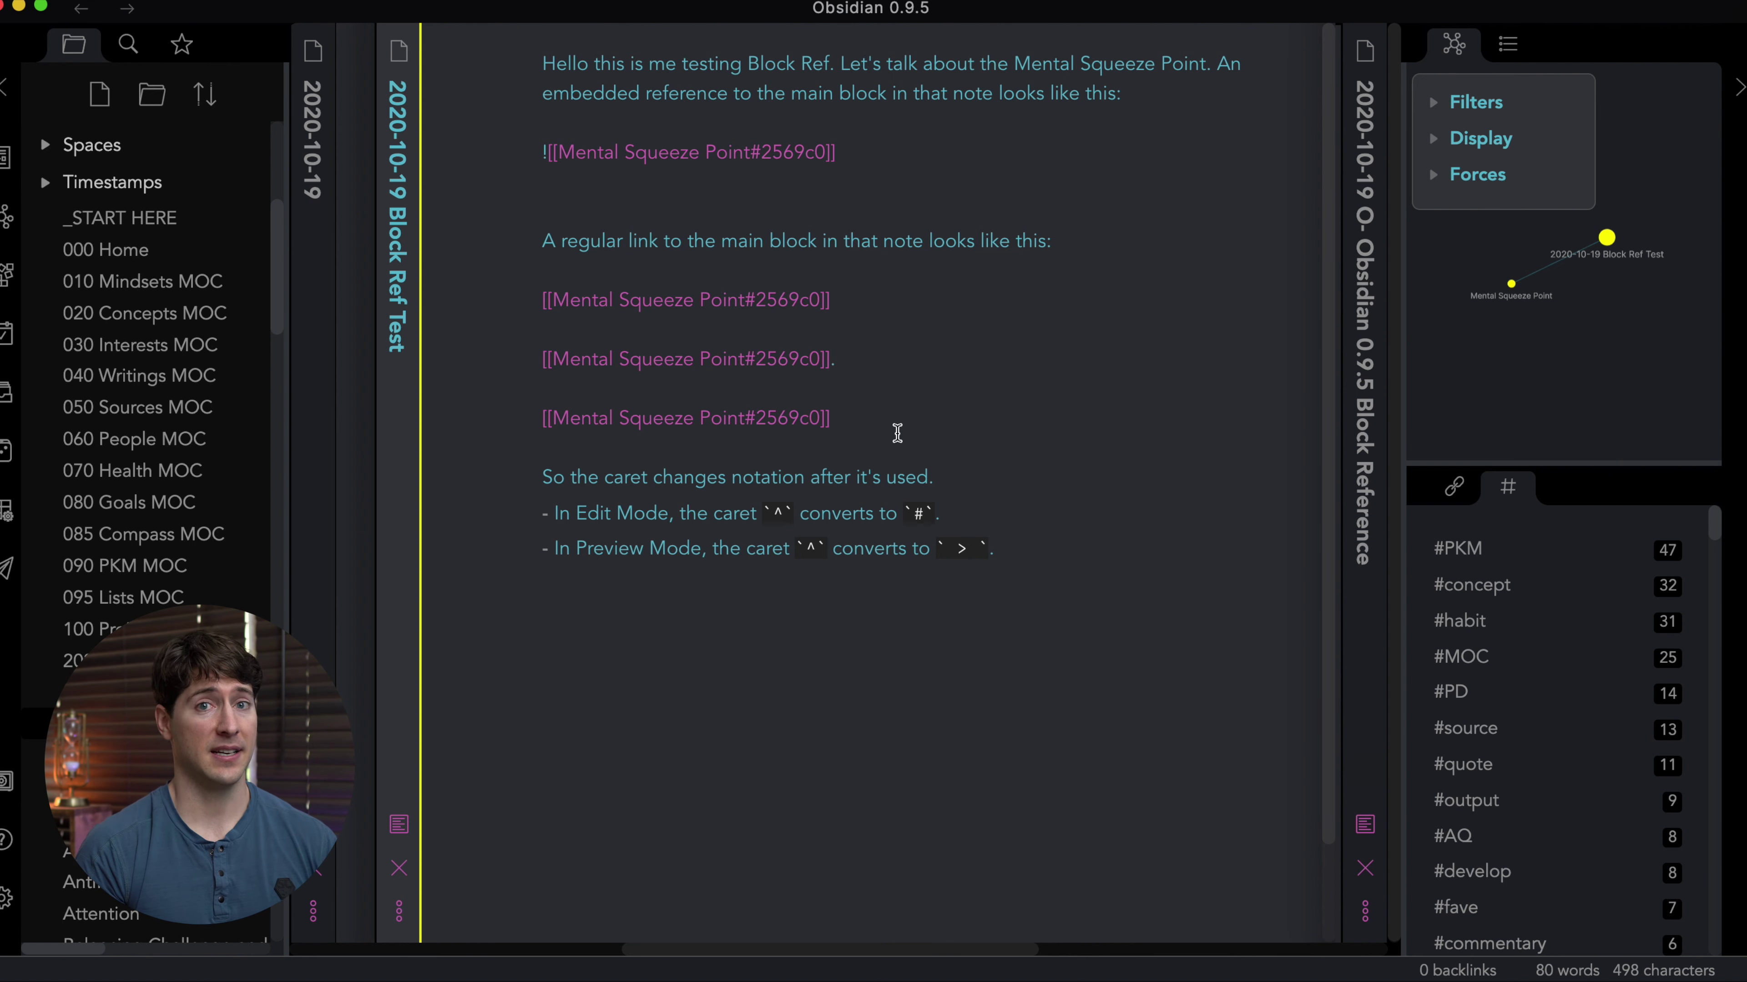
Below the caret notes, add the heading "P2 - Interesting Unique Use within Obsidian - Custom Block Reference IDs" with a Sources bullet and a nested Zotero research-paper example.
click(597, 608)
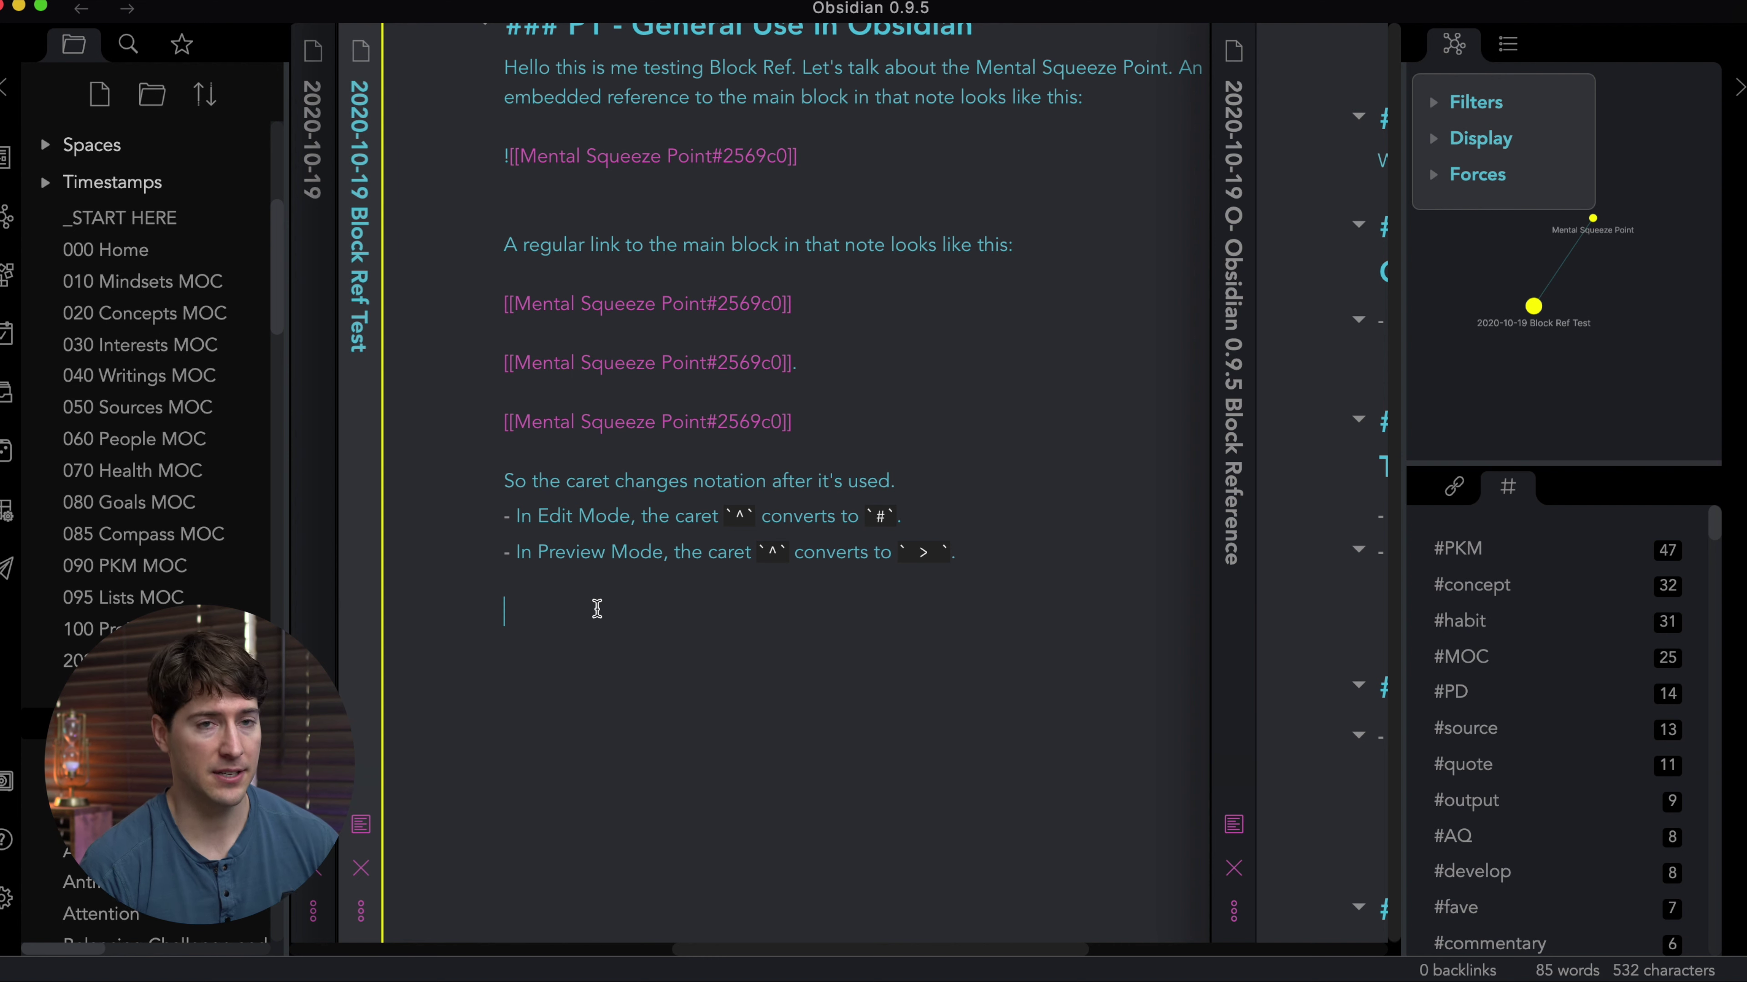
text(### P2 - Interesting Unique Use within Obsidian - Custom Block Reference IDs - Sources 	- Research Papers from Zotero: Use the Robinson Et al example)
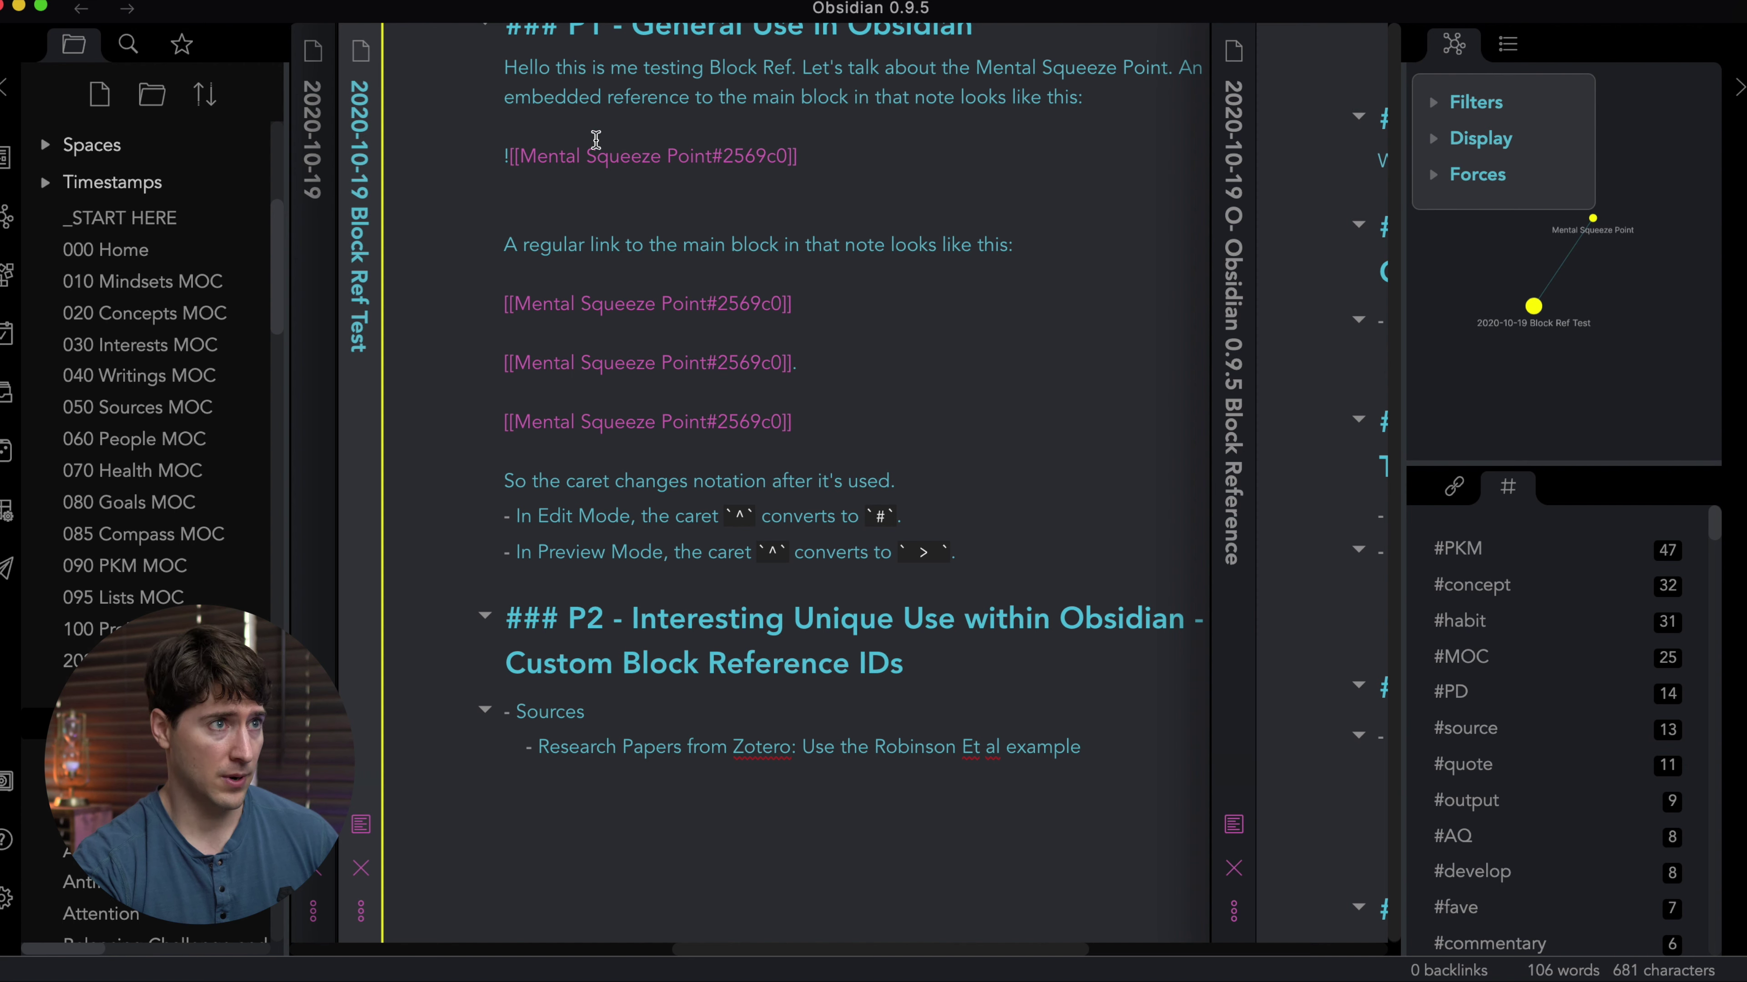
scroll(596, 139, up, 1)
drag(614, 71, 955, 80)
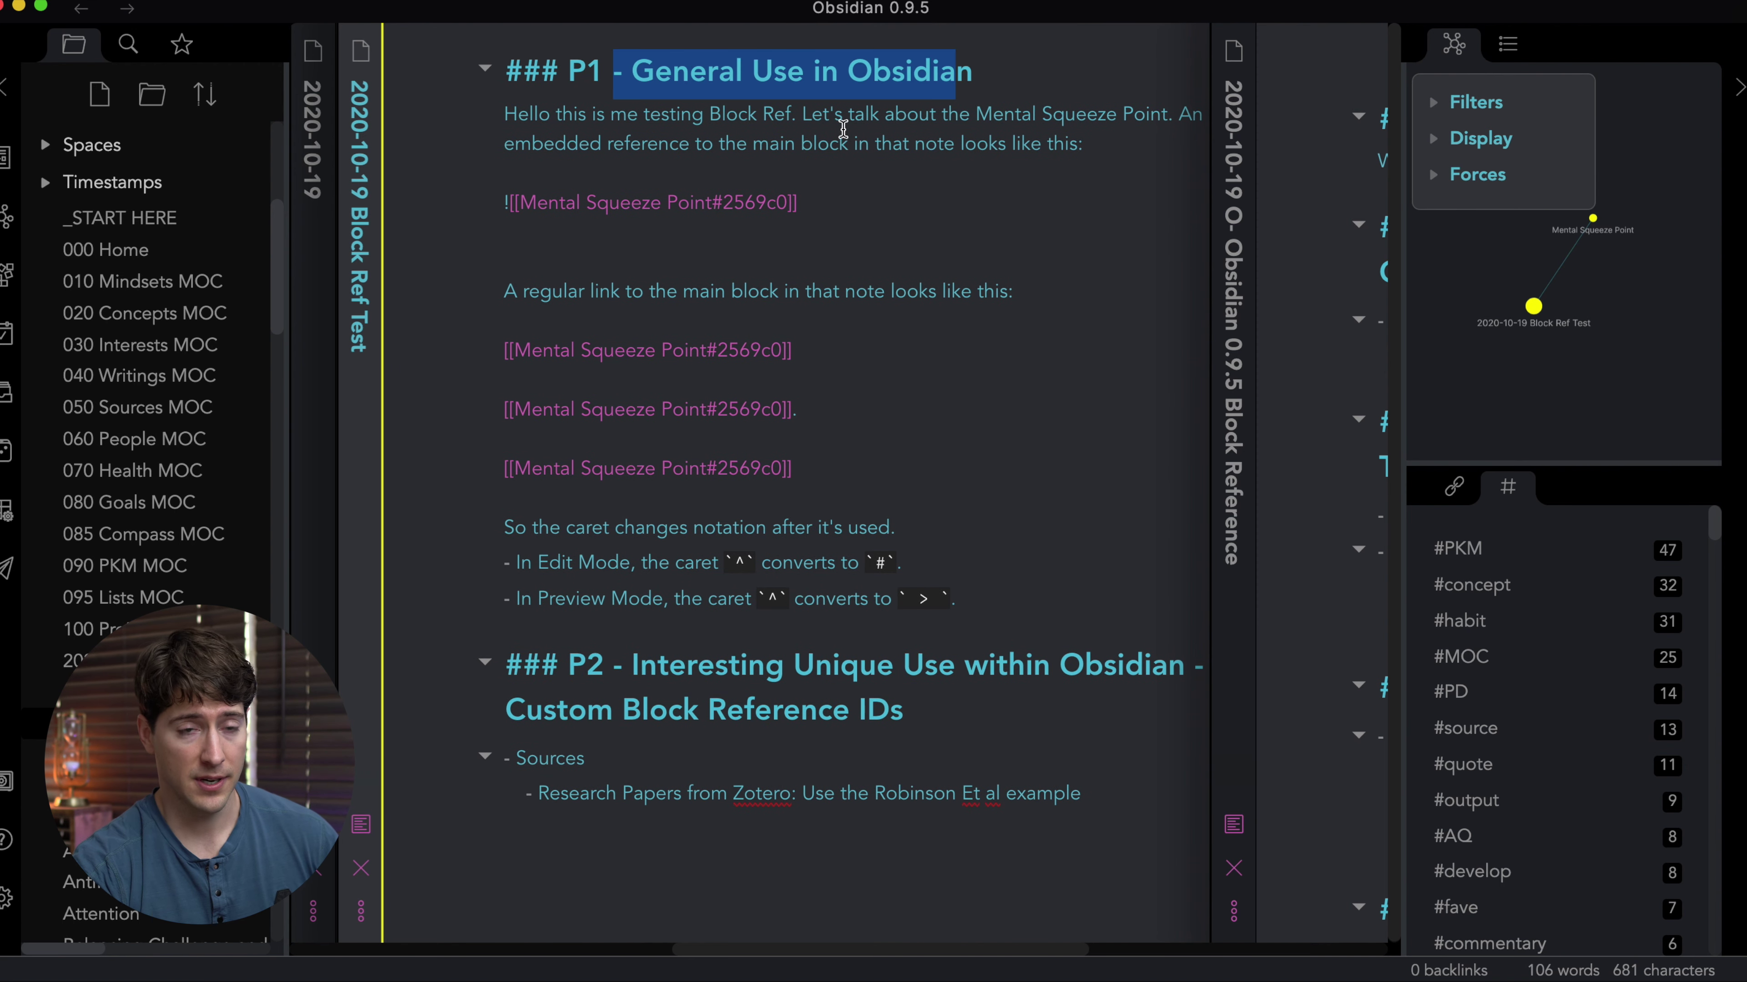
scroll(801, 378, down, 5)
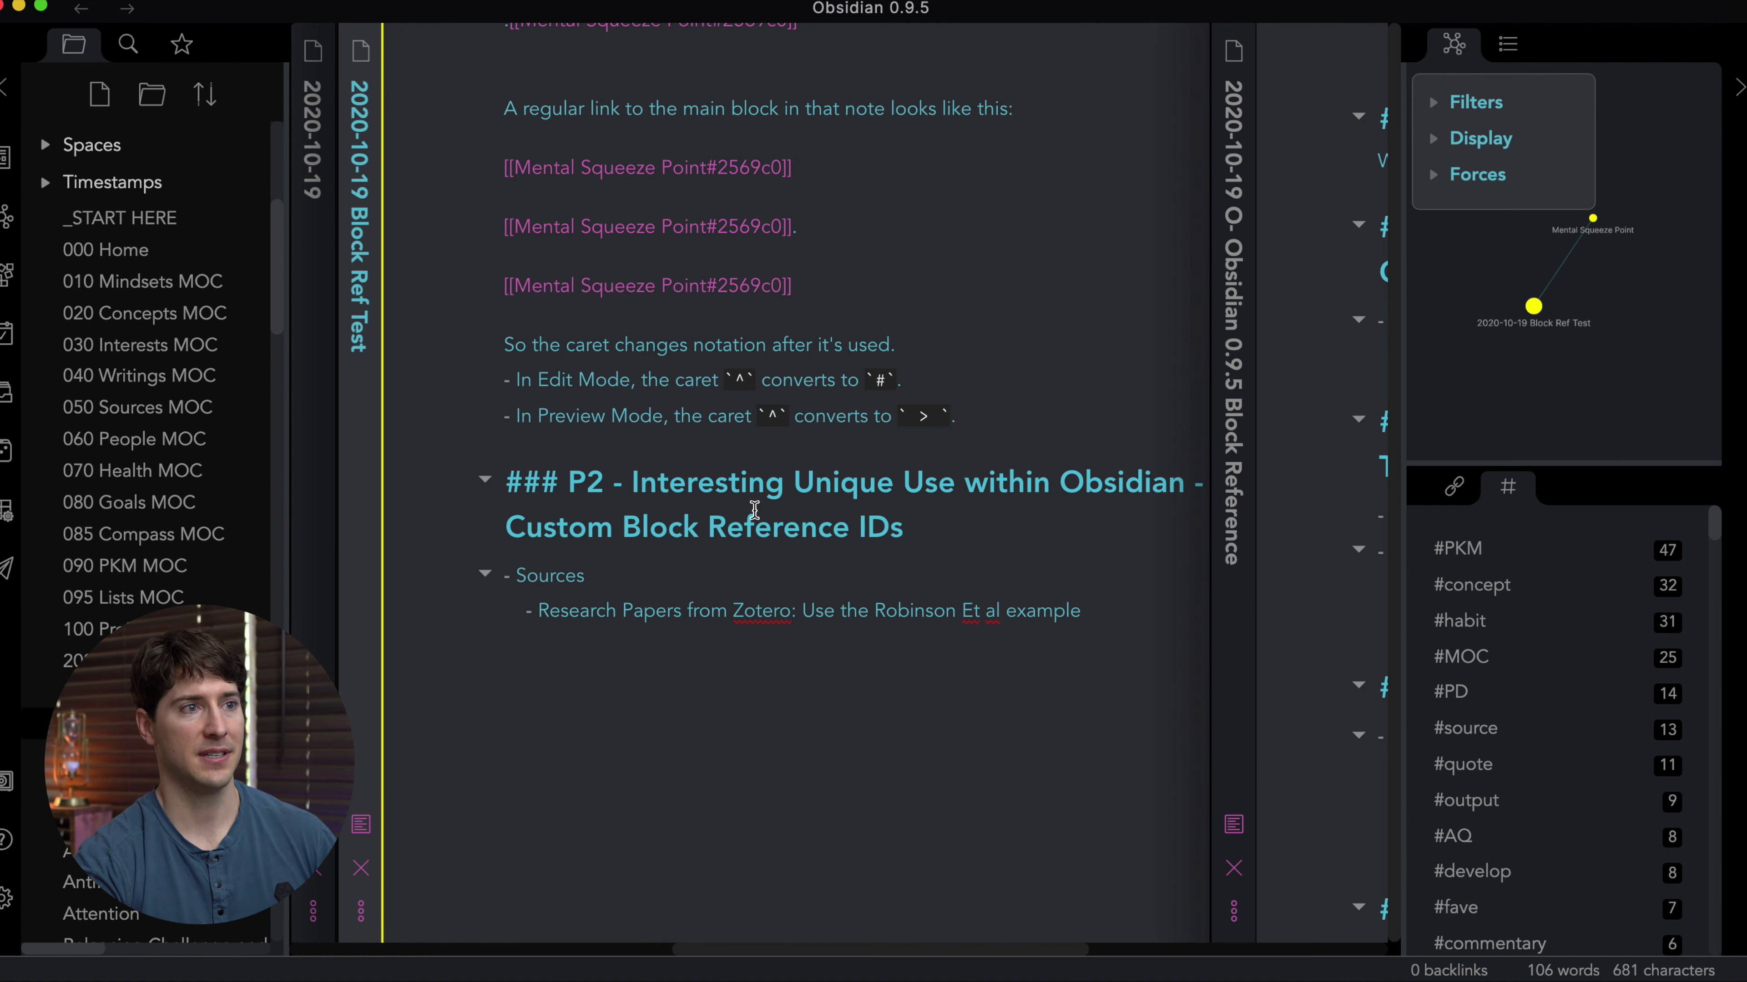
click(744, 382)
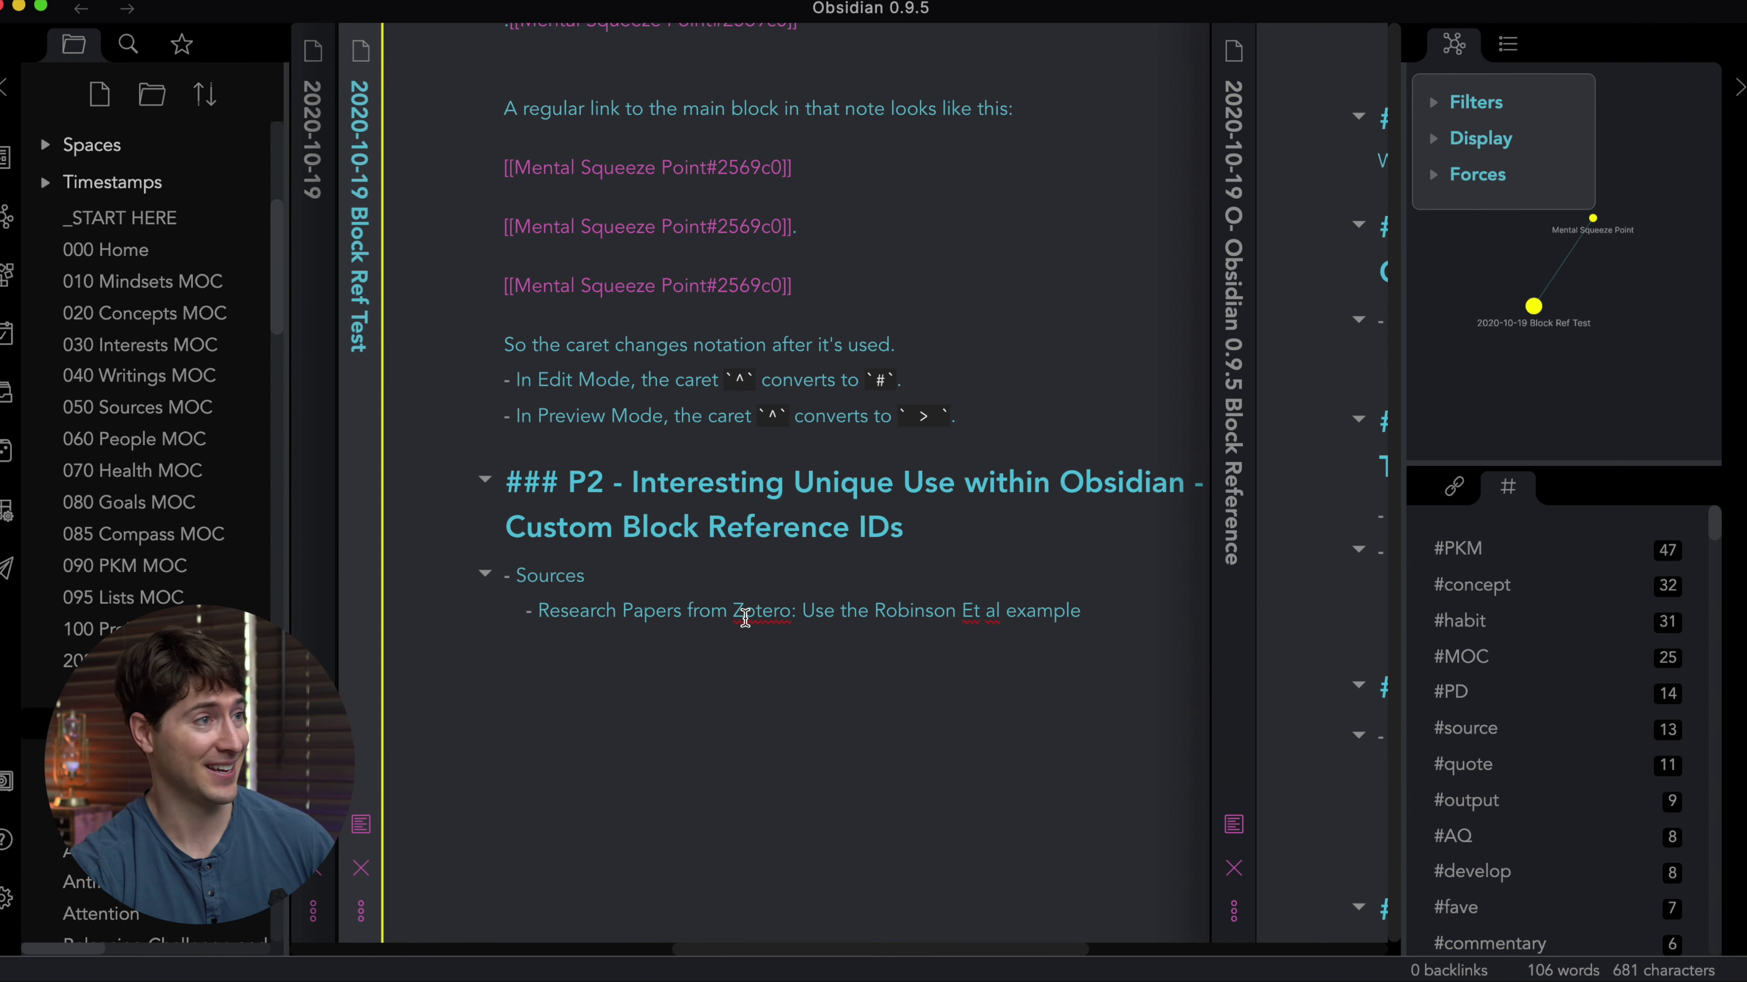
Open the note "S- 2015 - Paper - CognitiveControl - RobinsonEtal2010" from the Sources folder and keep the file list narrow.
scroll(140, 278, up, 6)
click(47, 182)
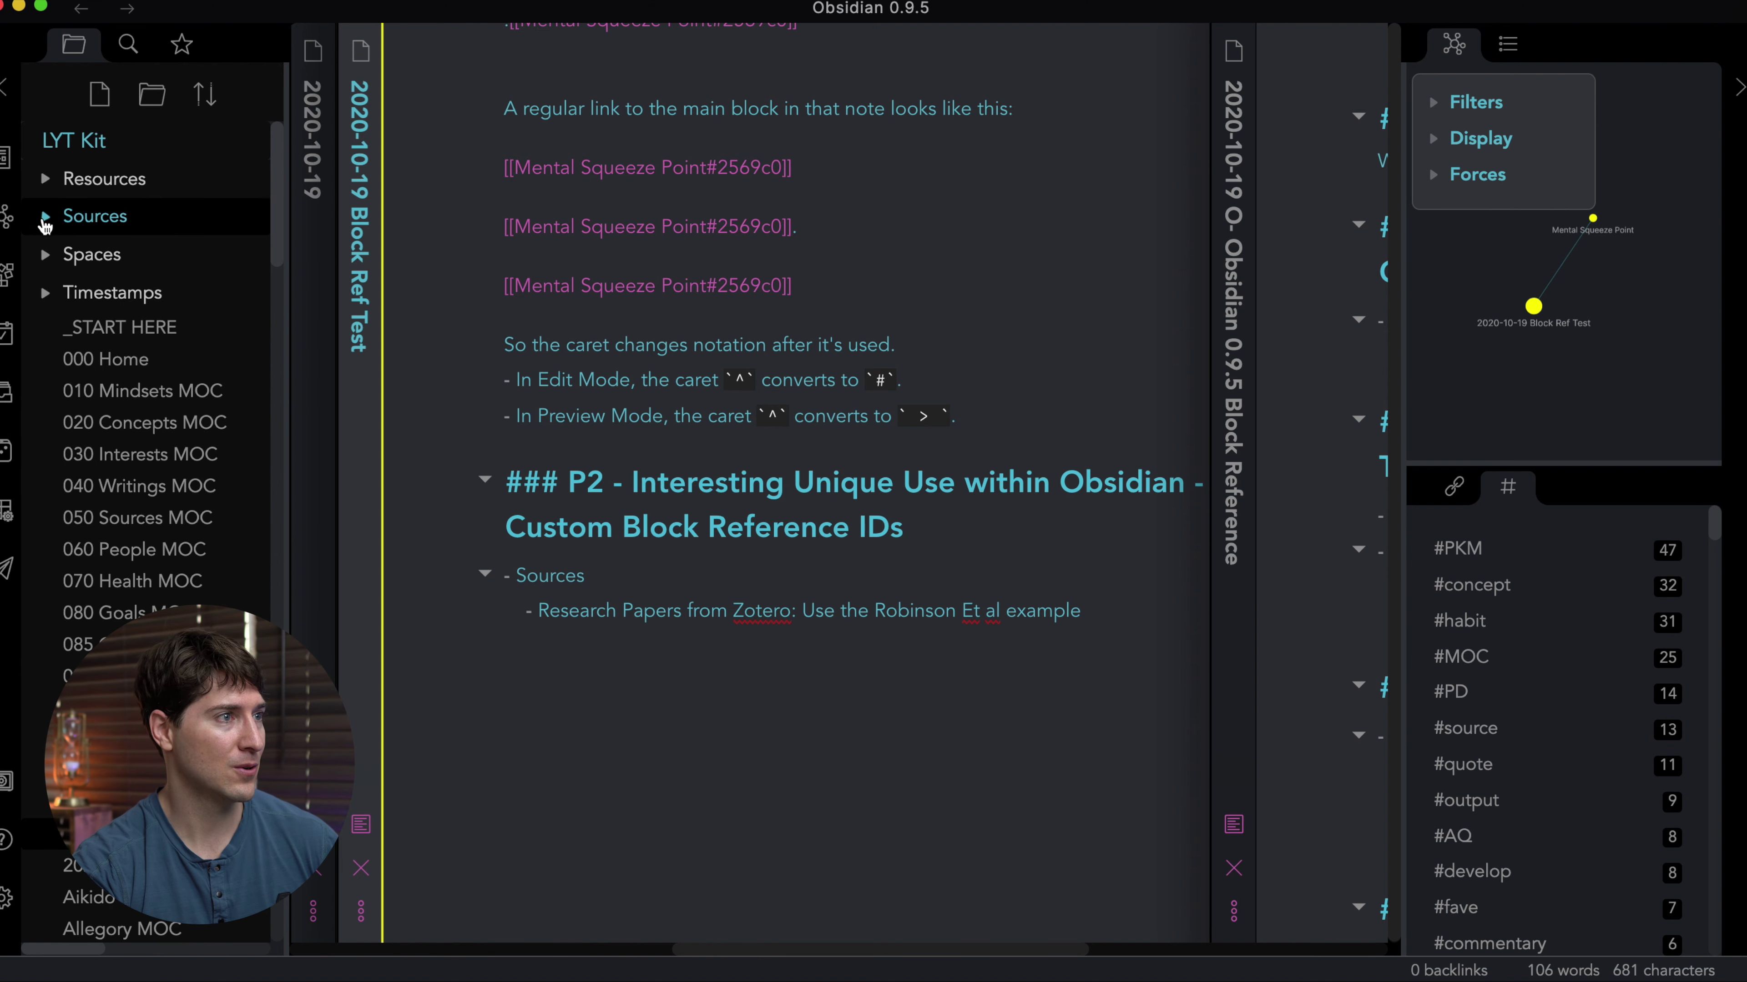
click(44, 220)
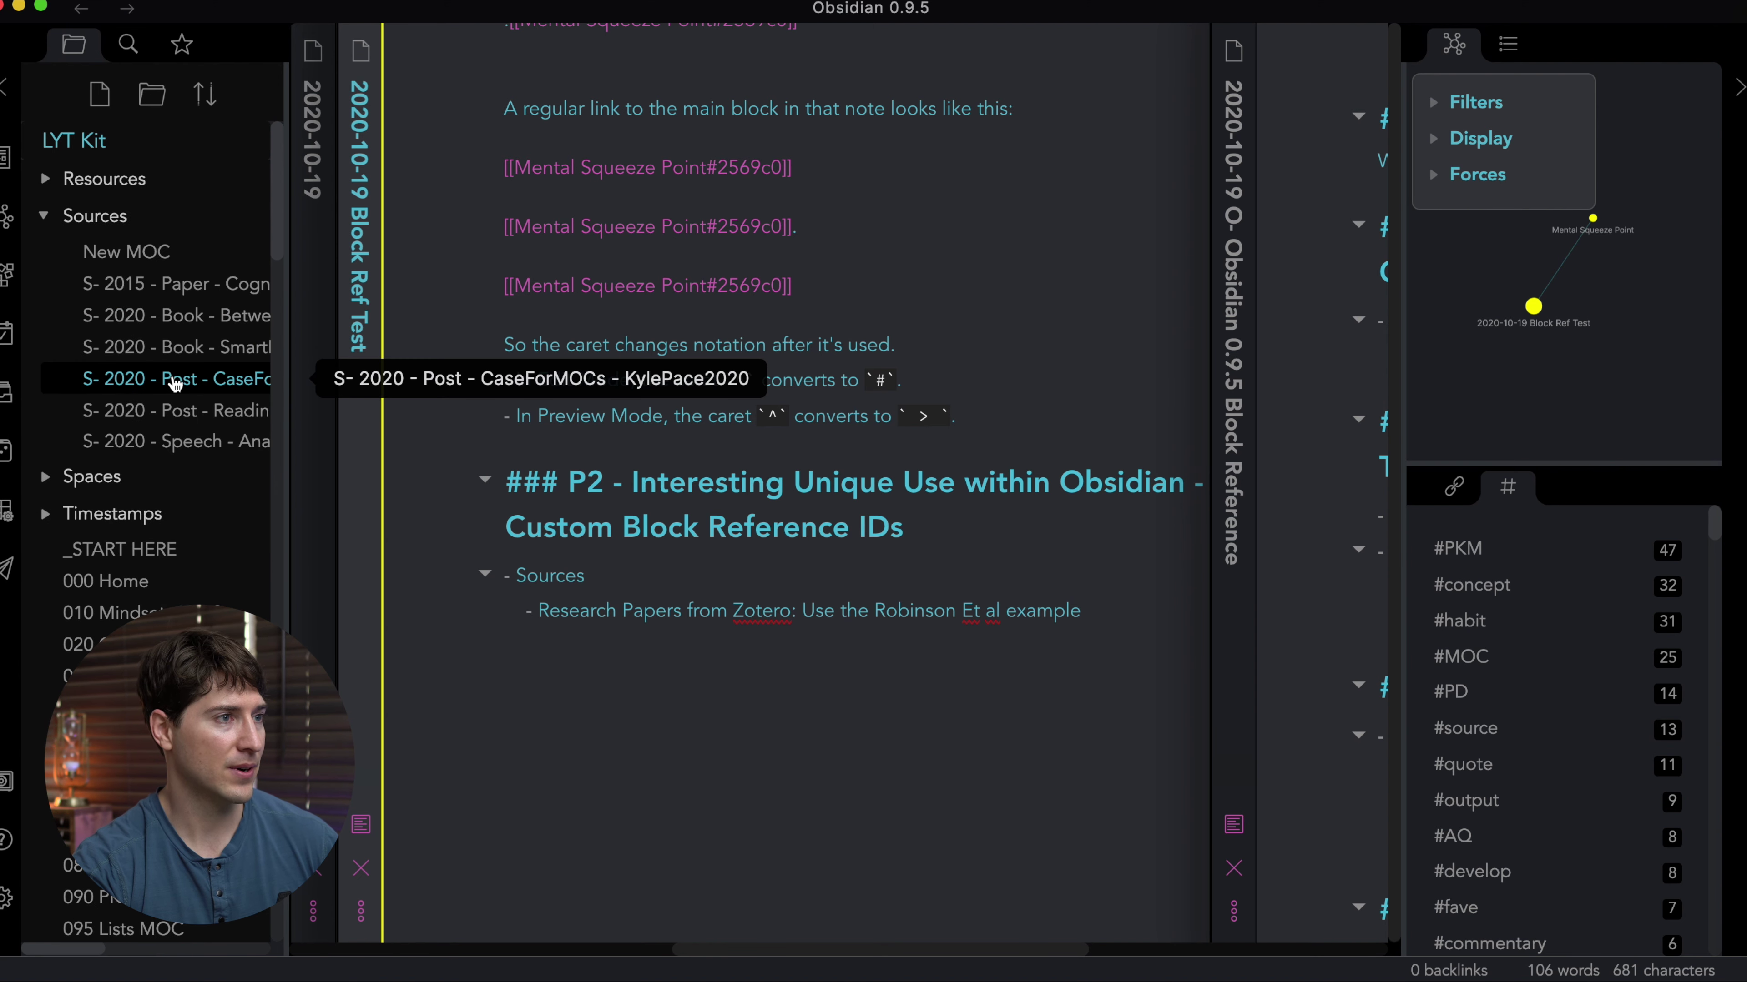
drag(287, 308, 593, 294)
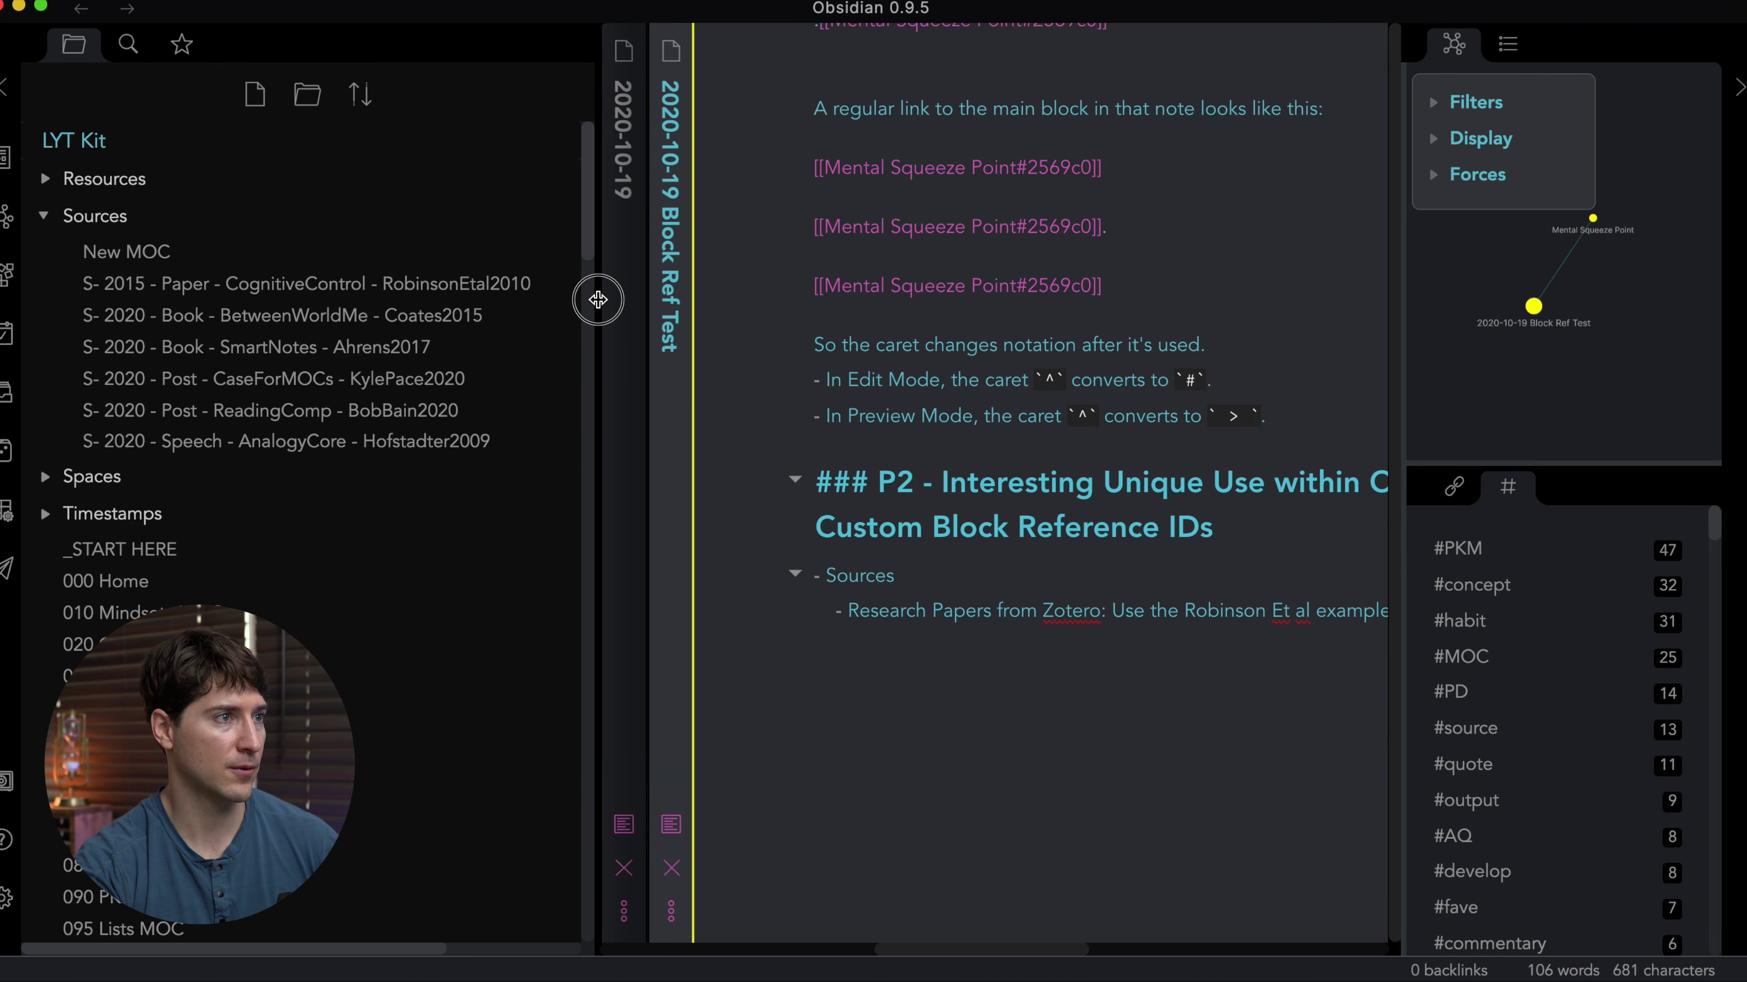
click(267, 289)
drag(597, 295, 294, 297)
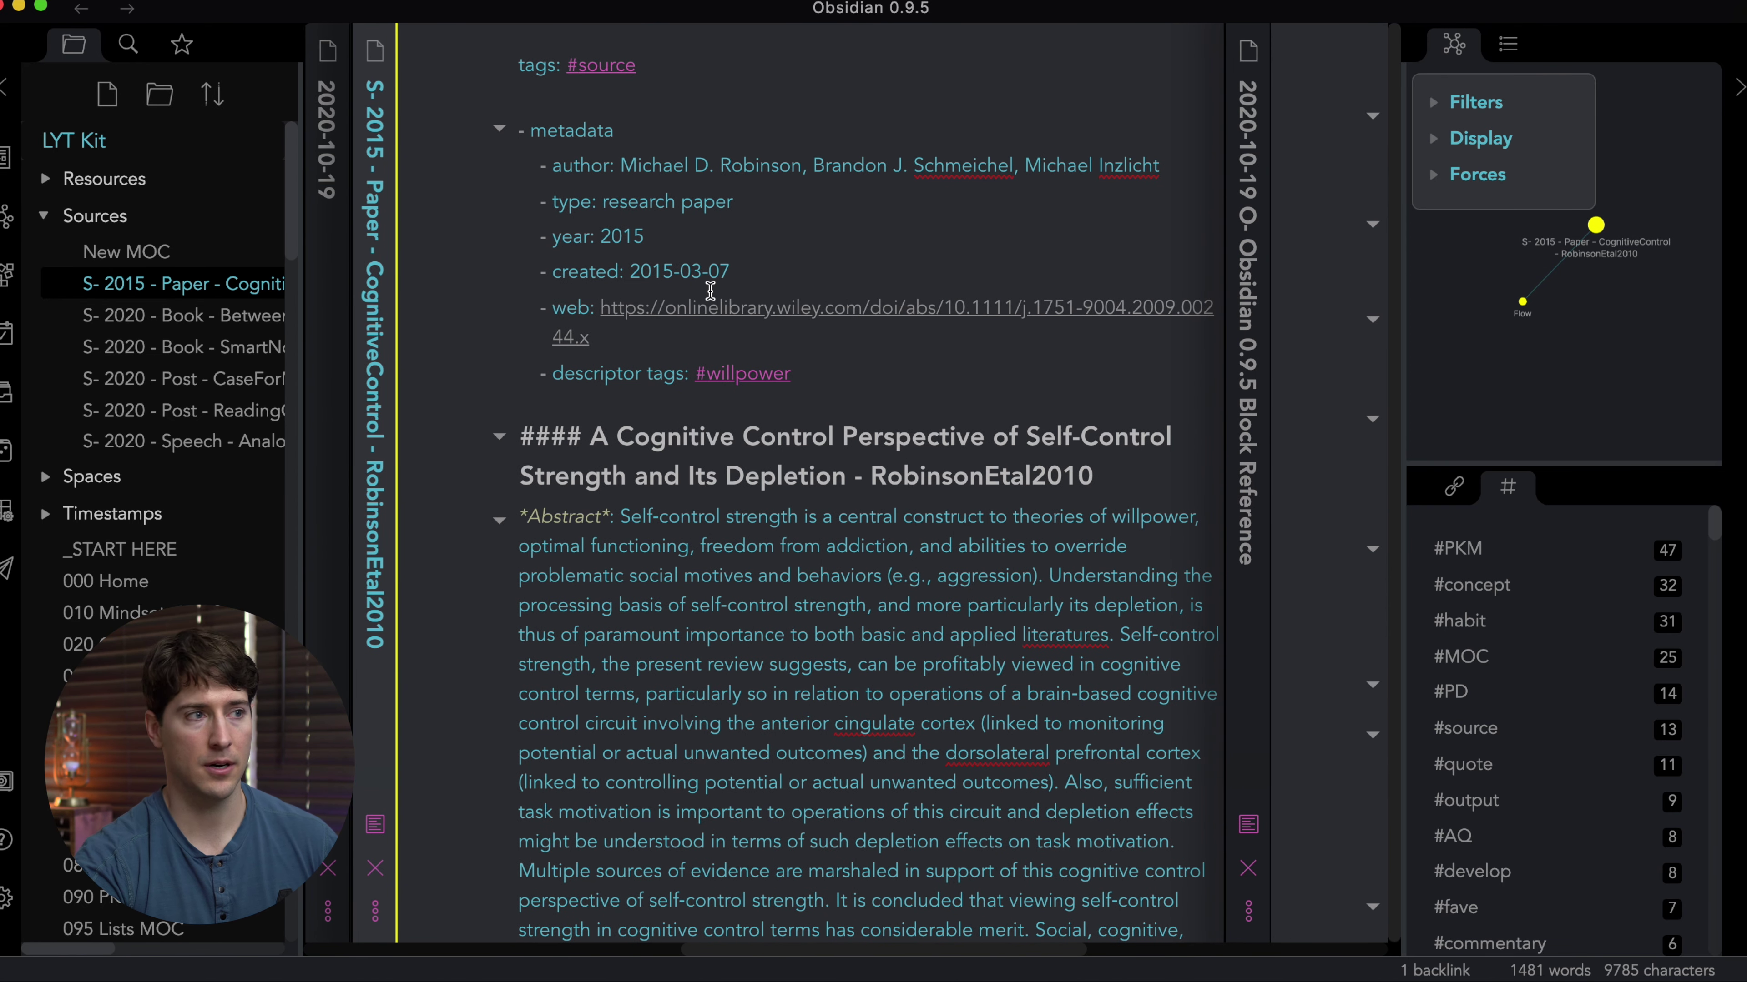
drag(301, 294, 264, 295)
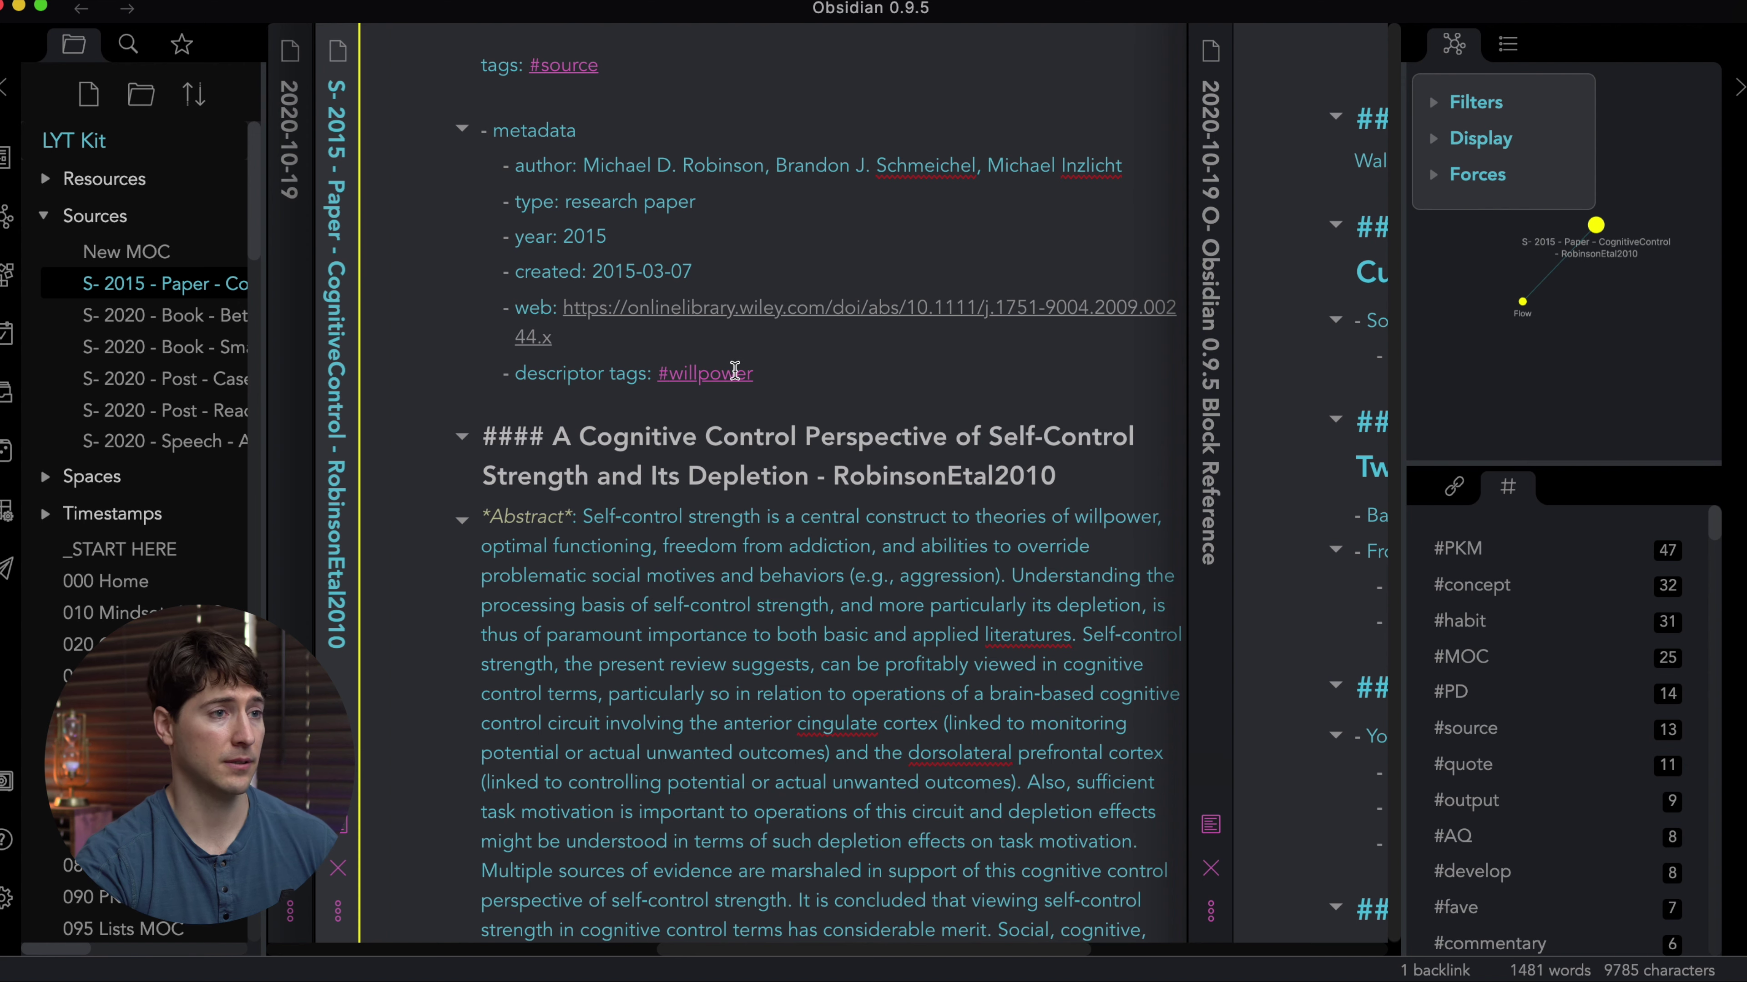
Examine the Extracted Annotations in the paper note, especially the neurocognitive quotation about the anterior cingulate cortex.
scroll(735, 372, left, 2)
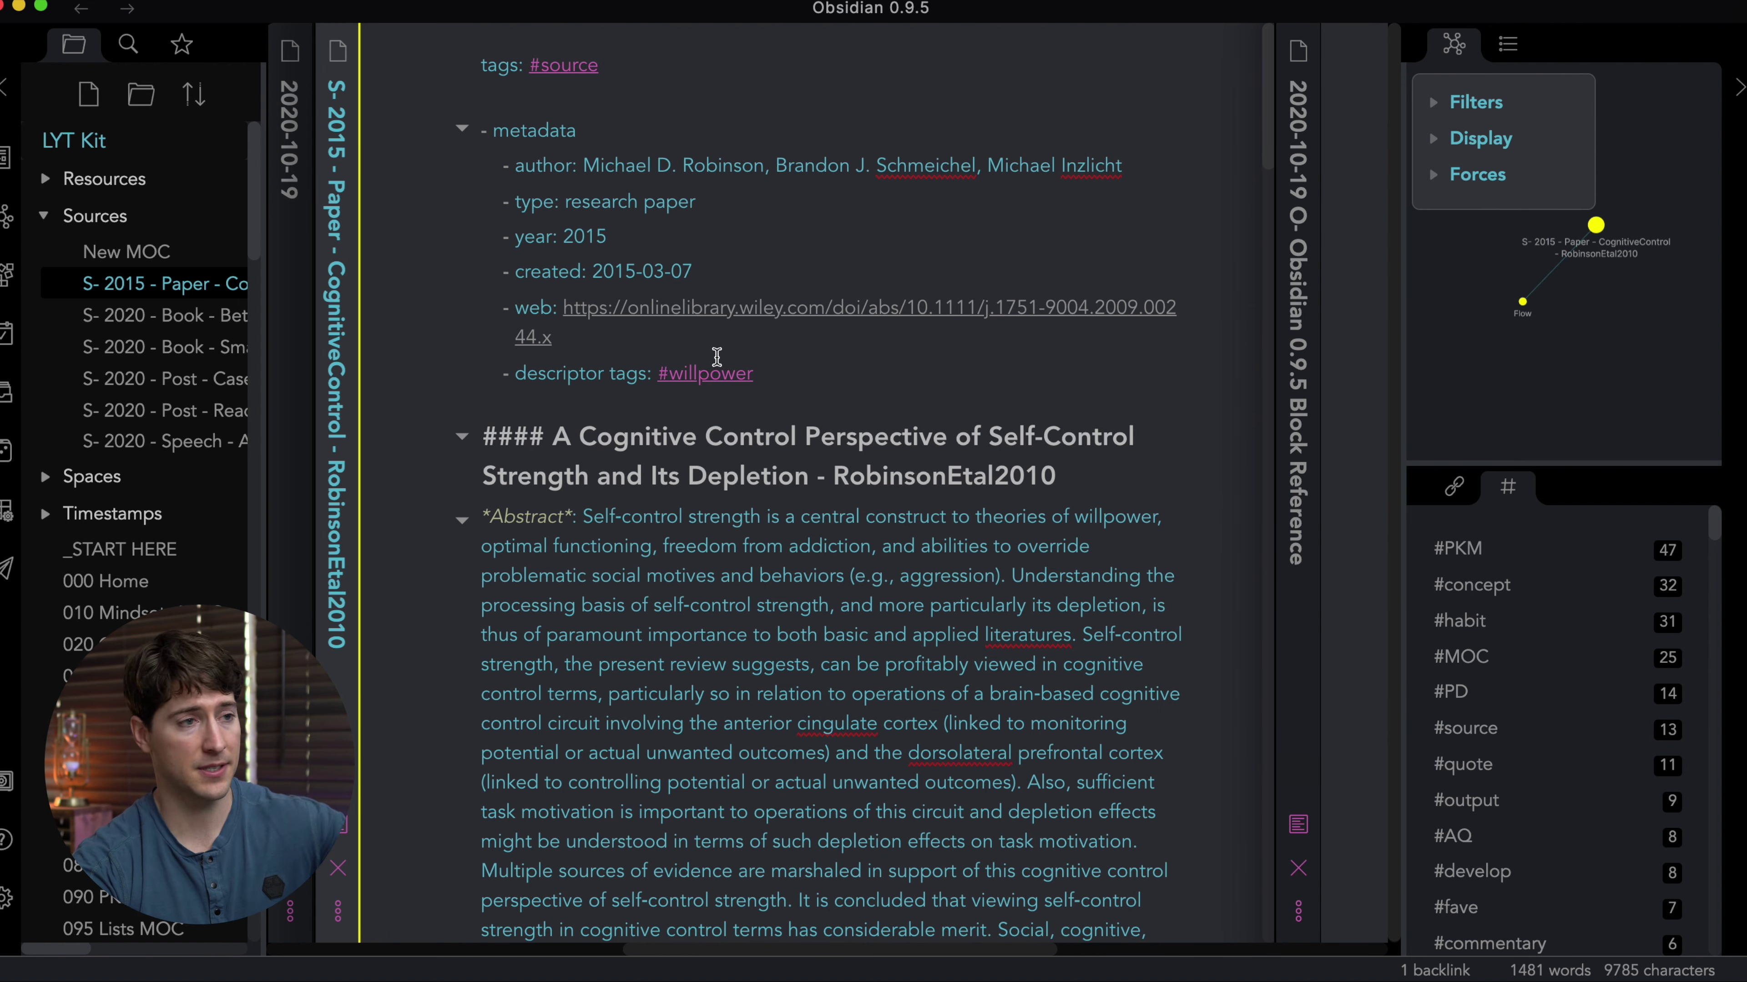
scroll(732, 365, down, 20)
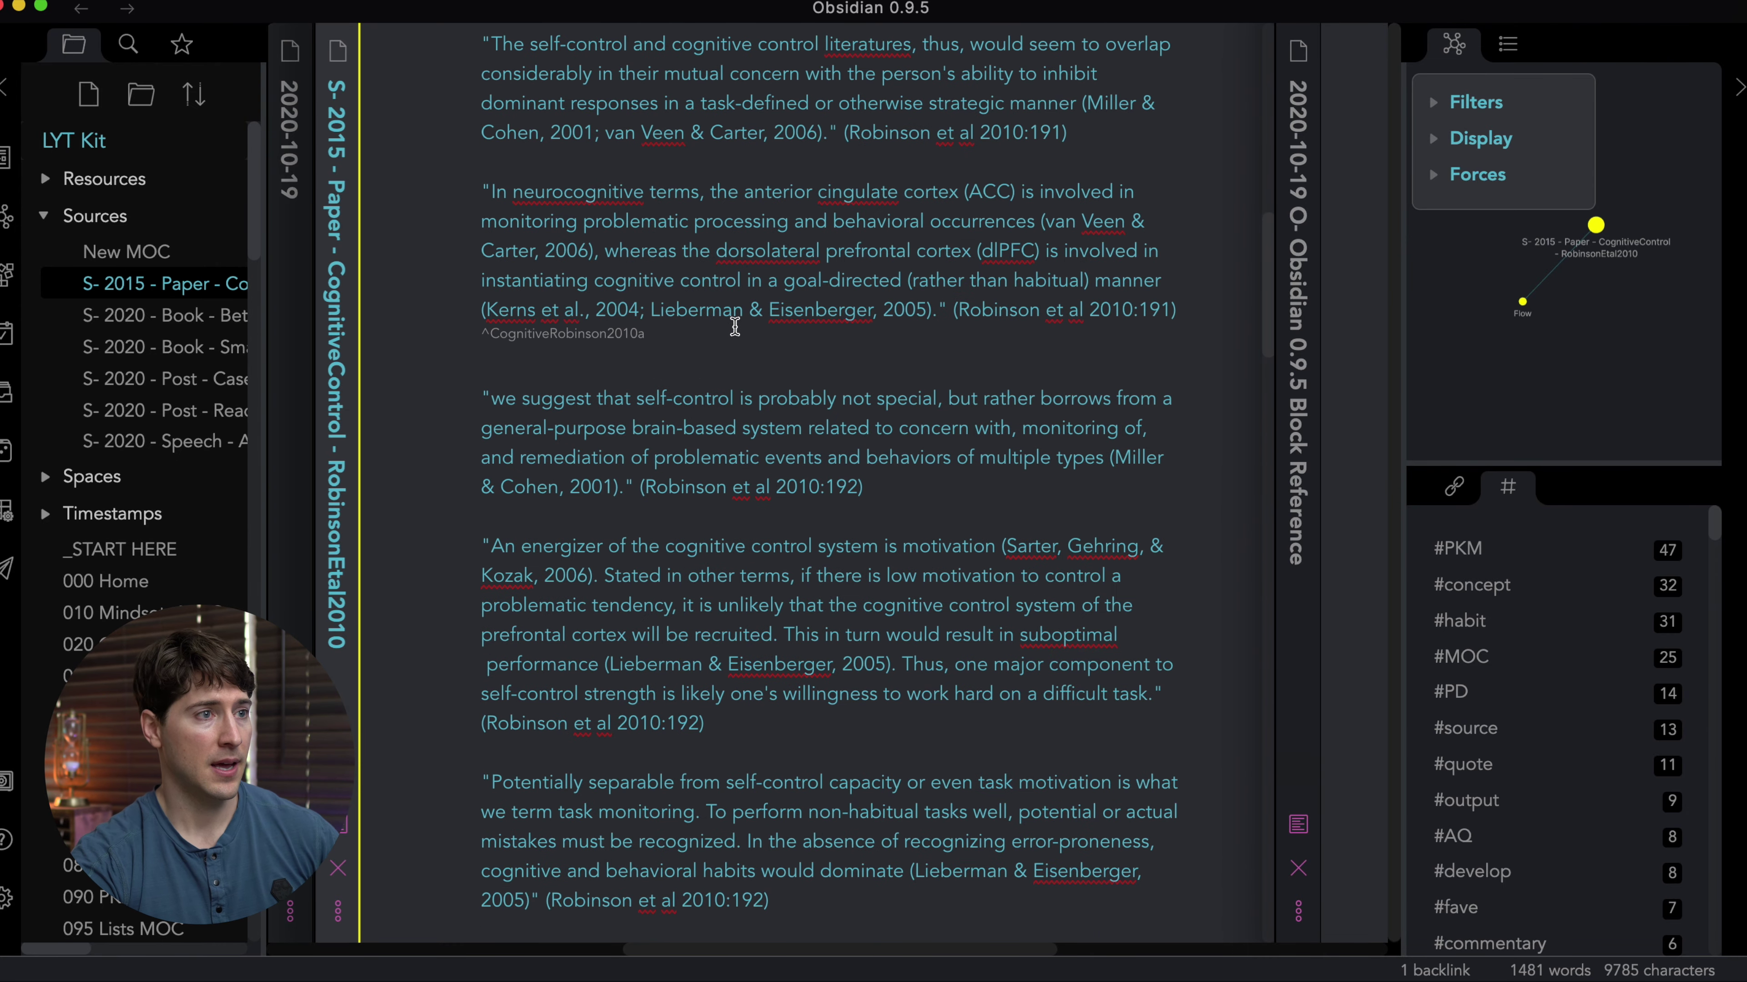
scroll(750, 367, up, 5)
drag(543, 141, 712, 145)
click(733, 170)
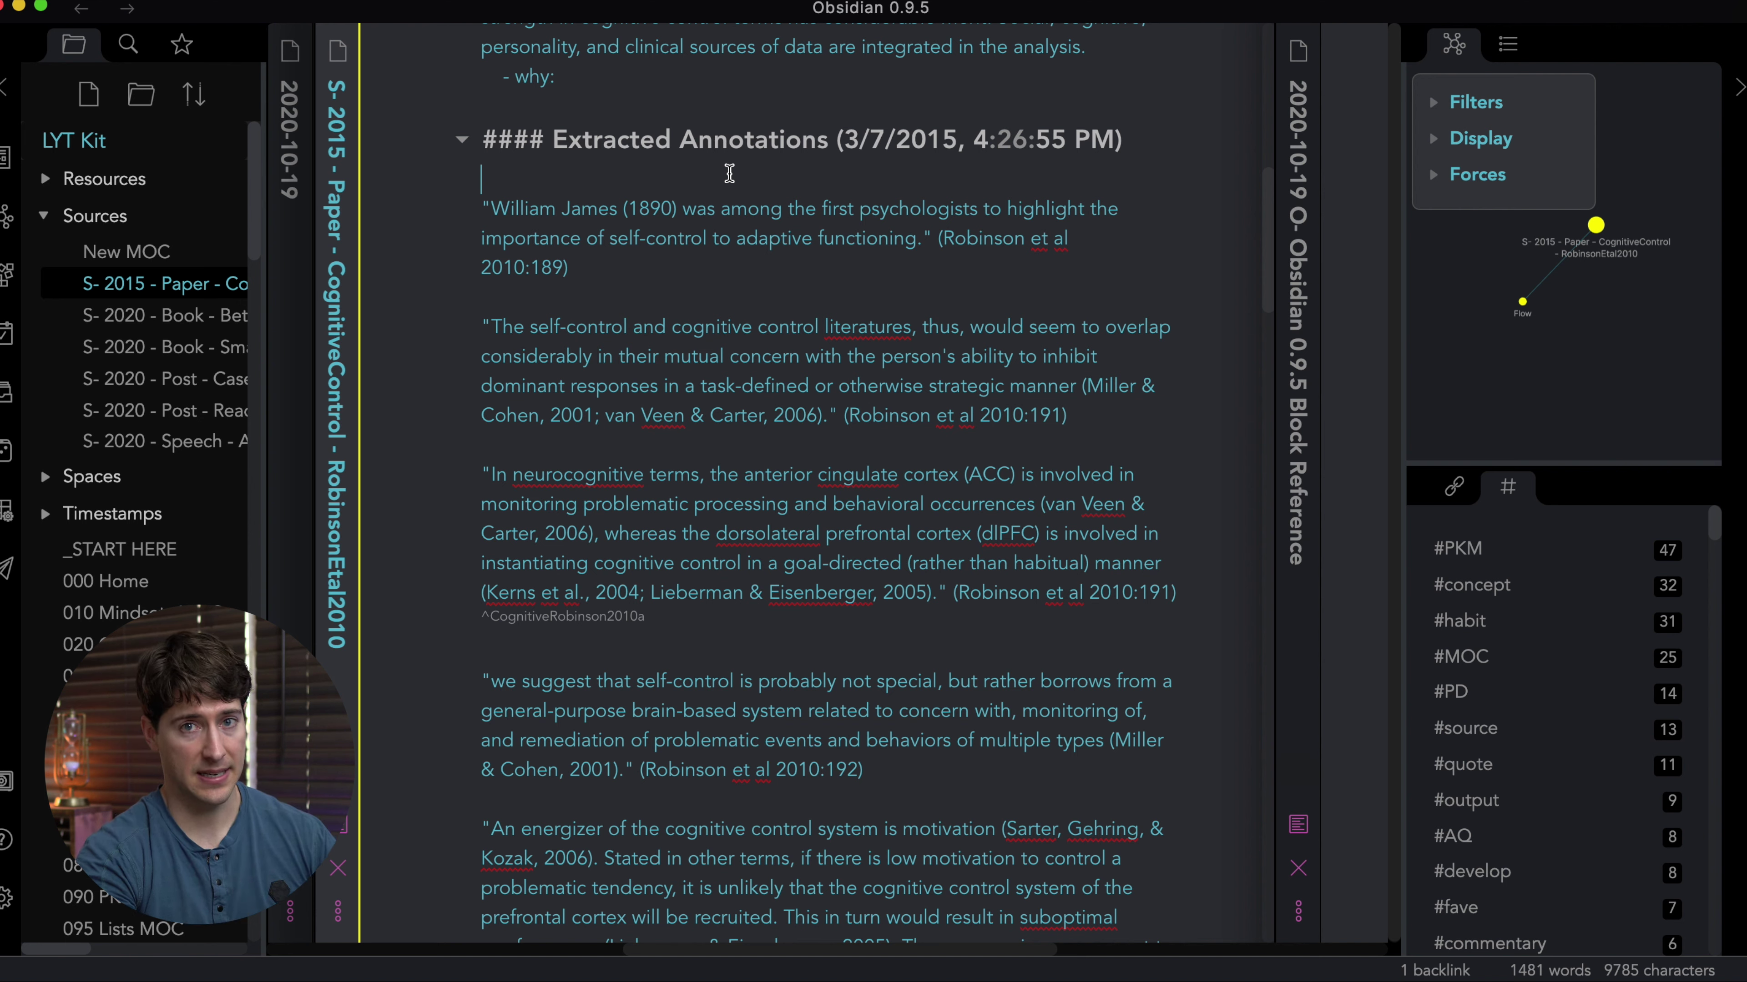
drag(482, 475, 738, 561)
click(740, 503)
drag(740, 475, 948, 485)
click(948, 485)
drag(740, 476, 934, 481)
click(941, 480)
double_click(941, 479)
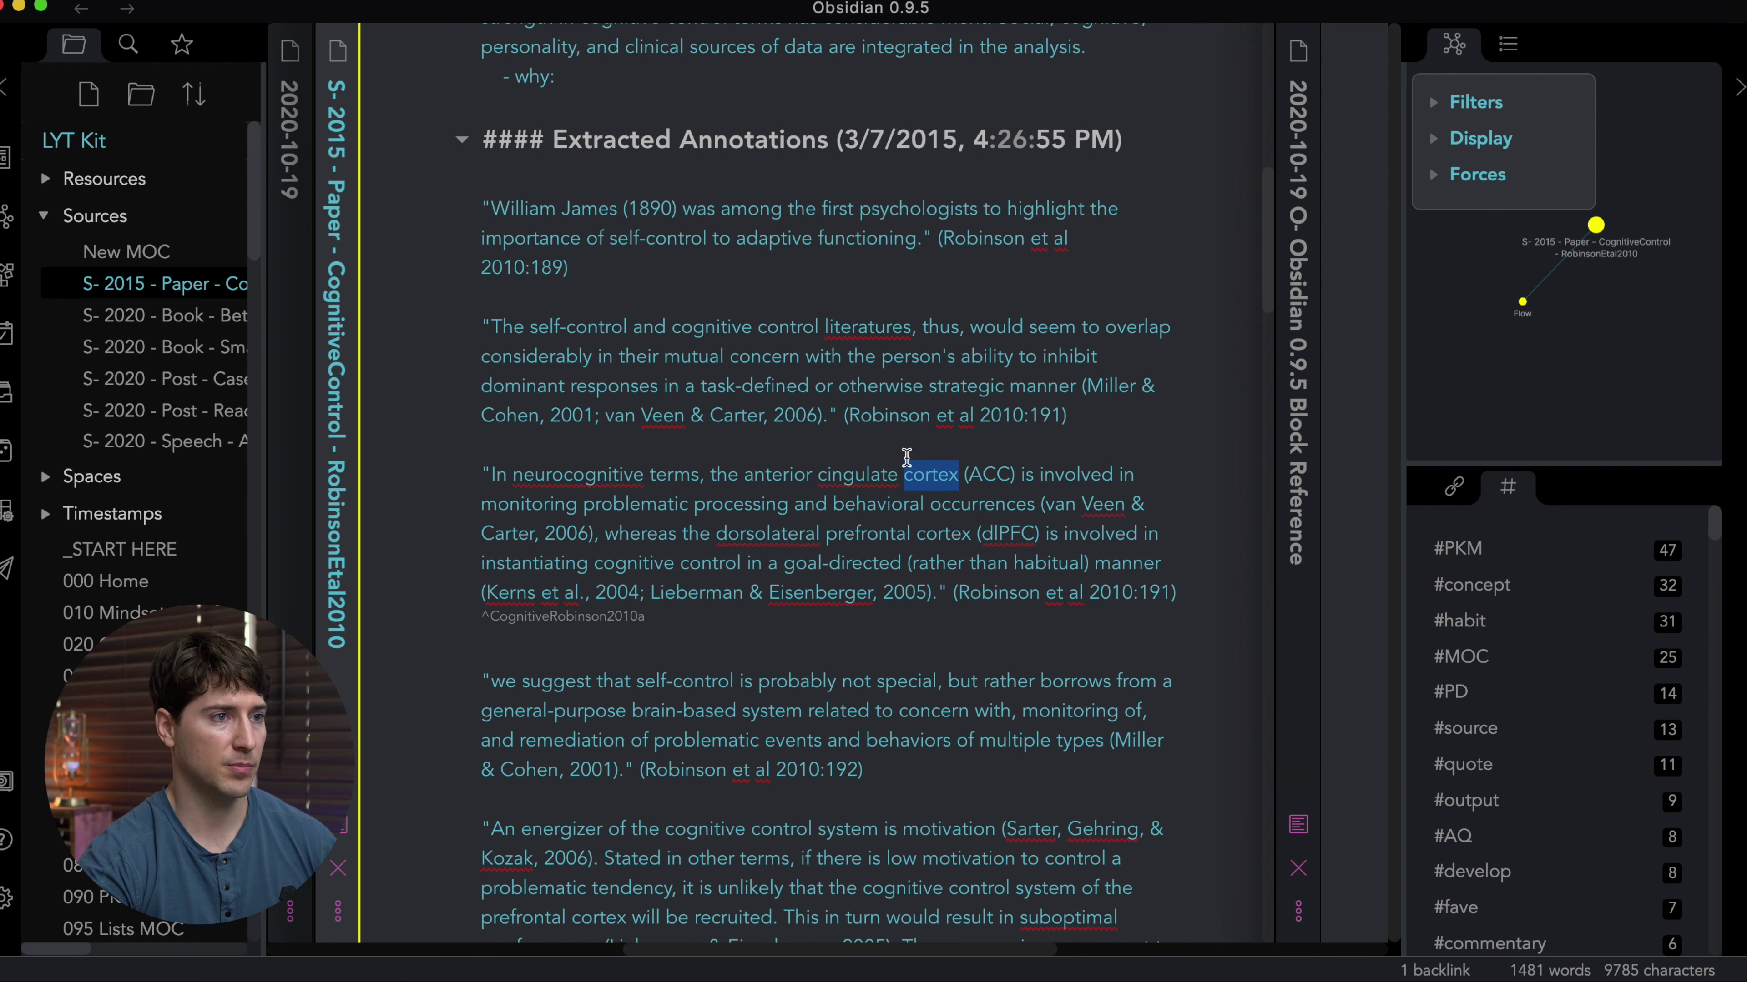
drag(579, 505, 661, 536)
Remove the existing block ID under the neurocognitive quotation and show the Flow note beside the paper note.
click(708, 616)
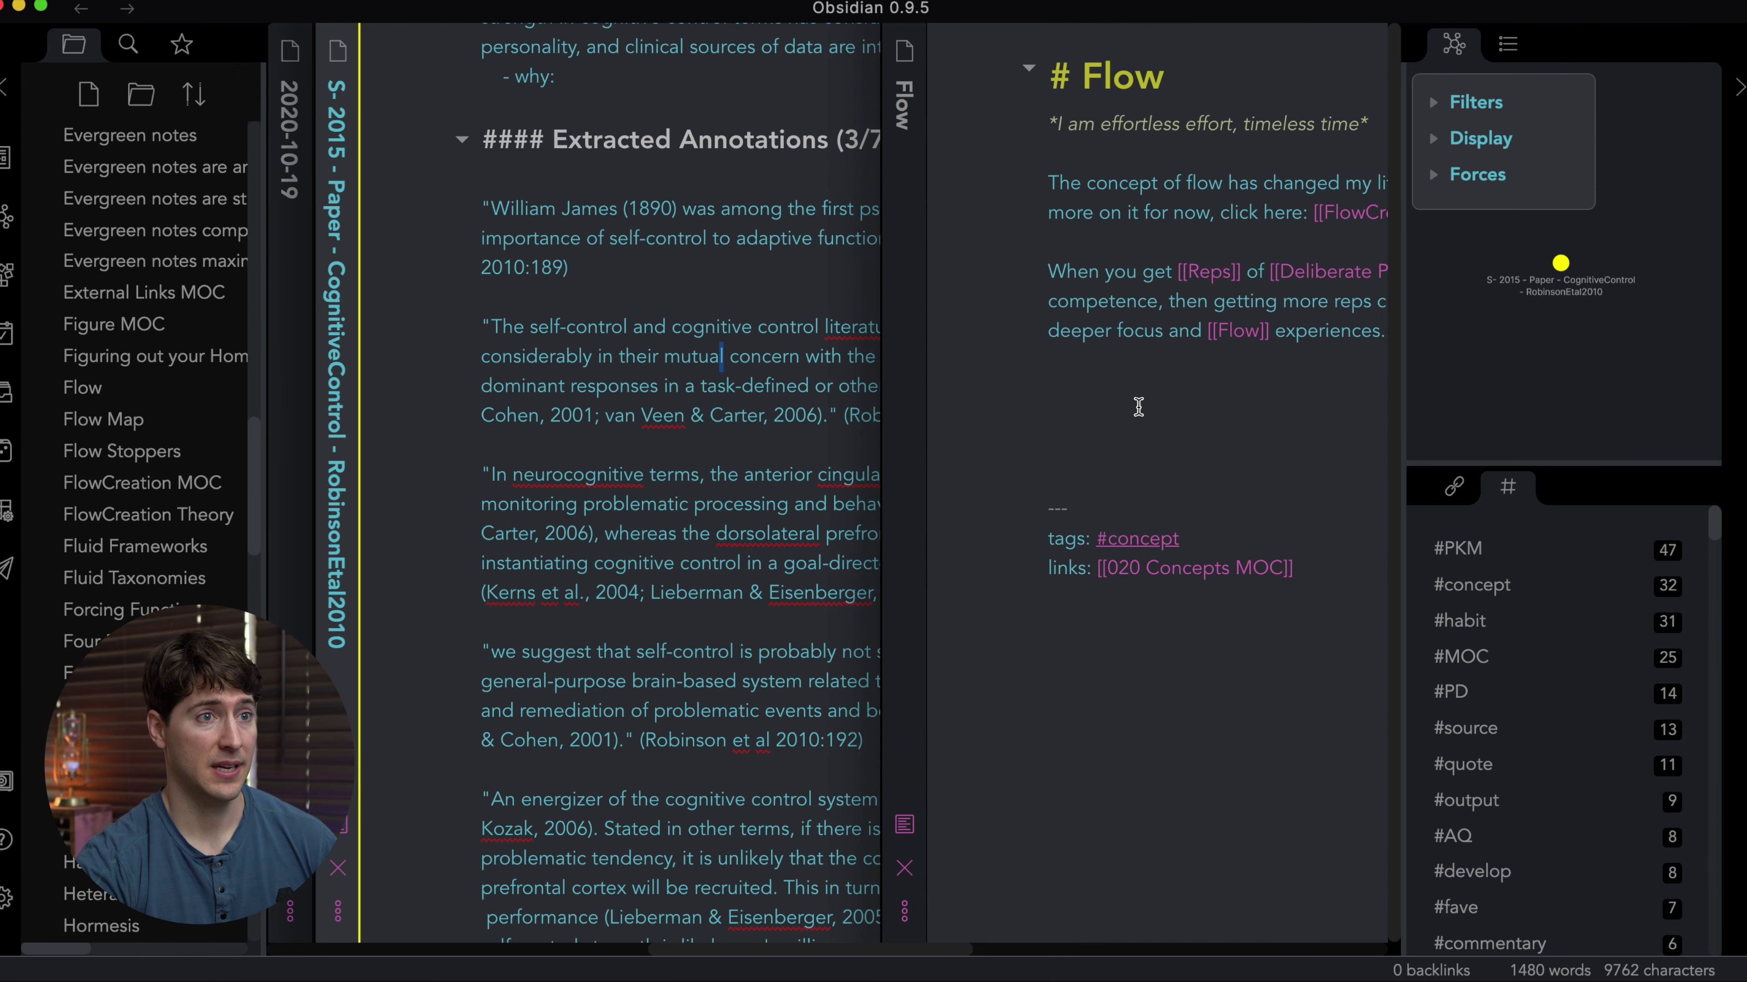
click(1139, 406)
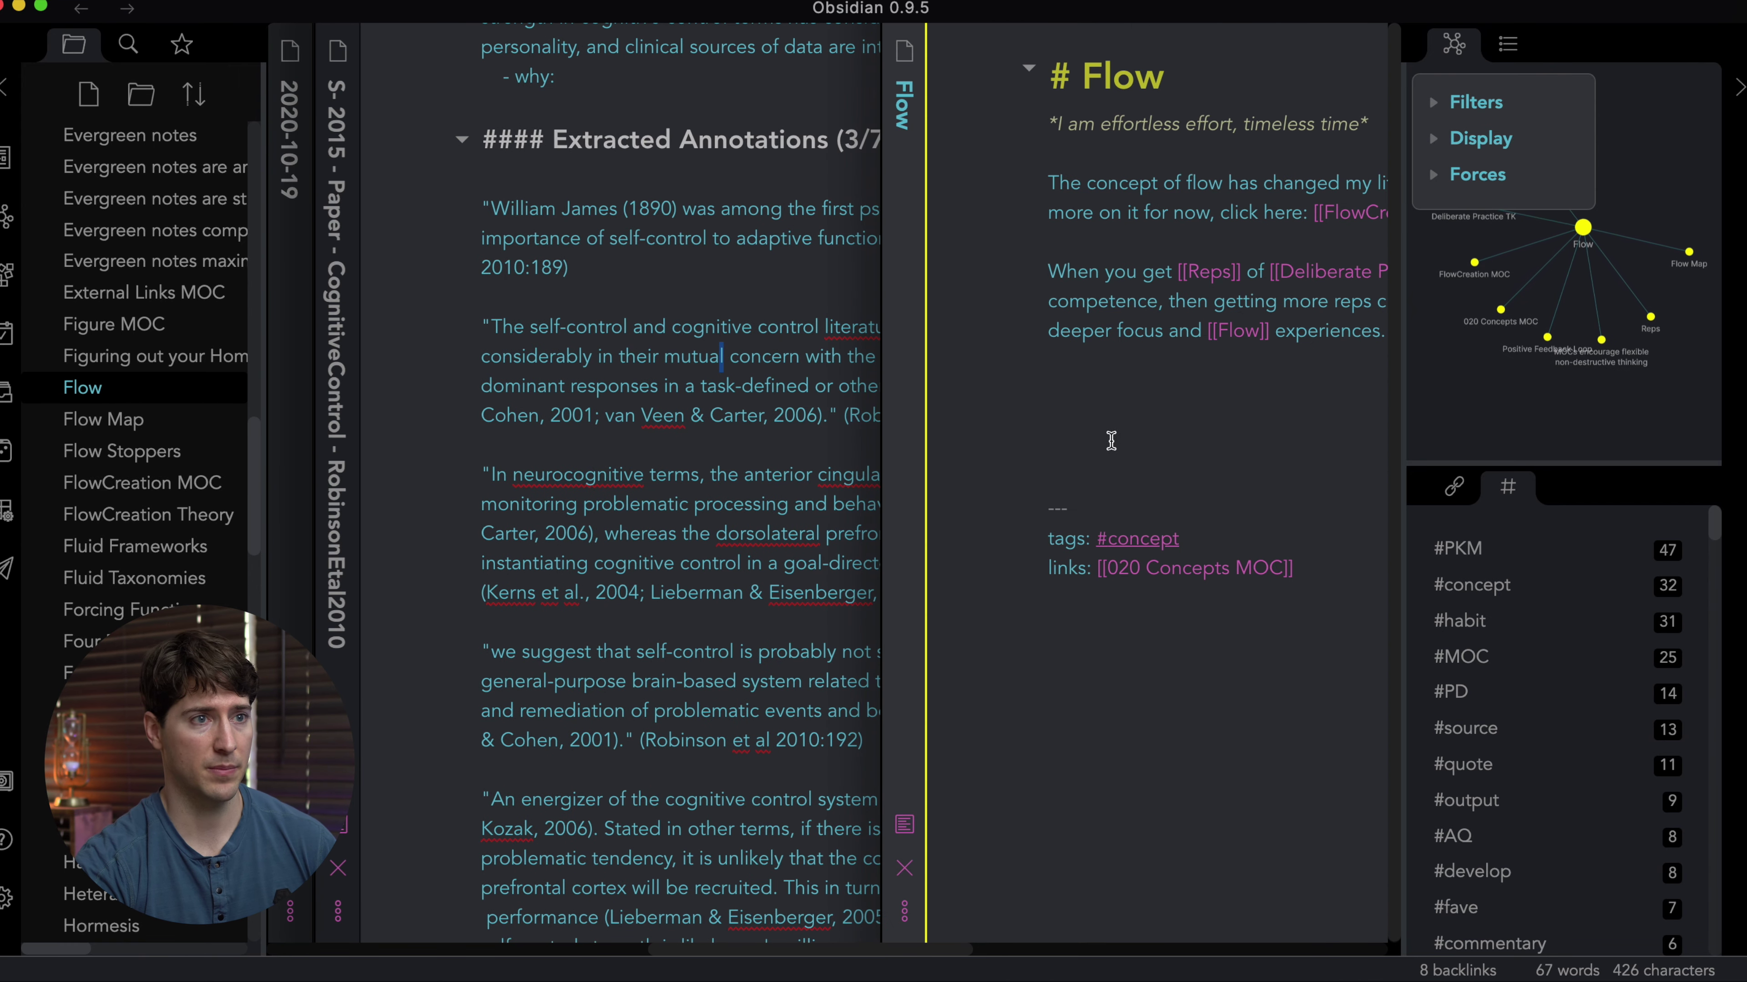
click(665, 470)
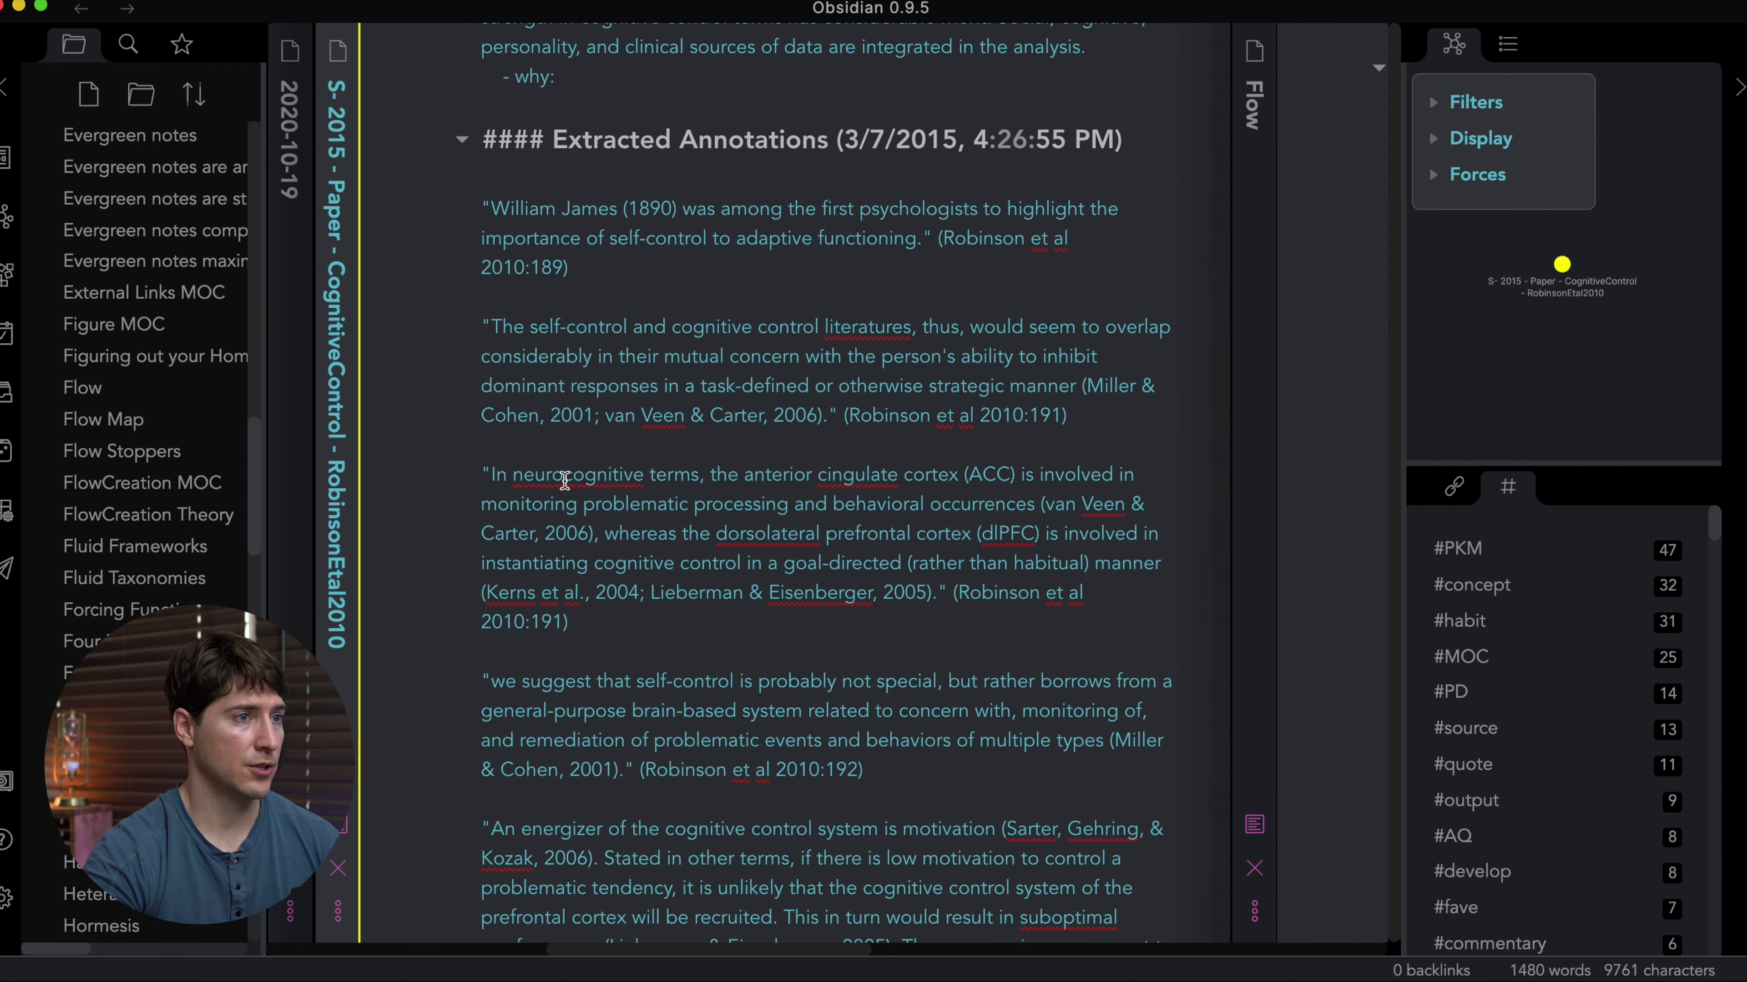
Add the custom block ID ^CognitiveRobinson2010 on its own line directly below the neurocognitive quotation.
click(596, 627)
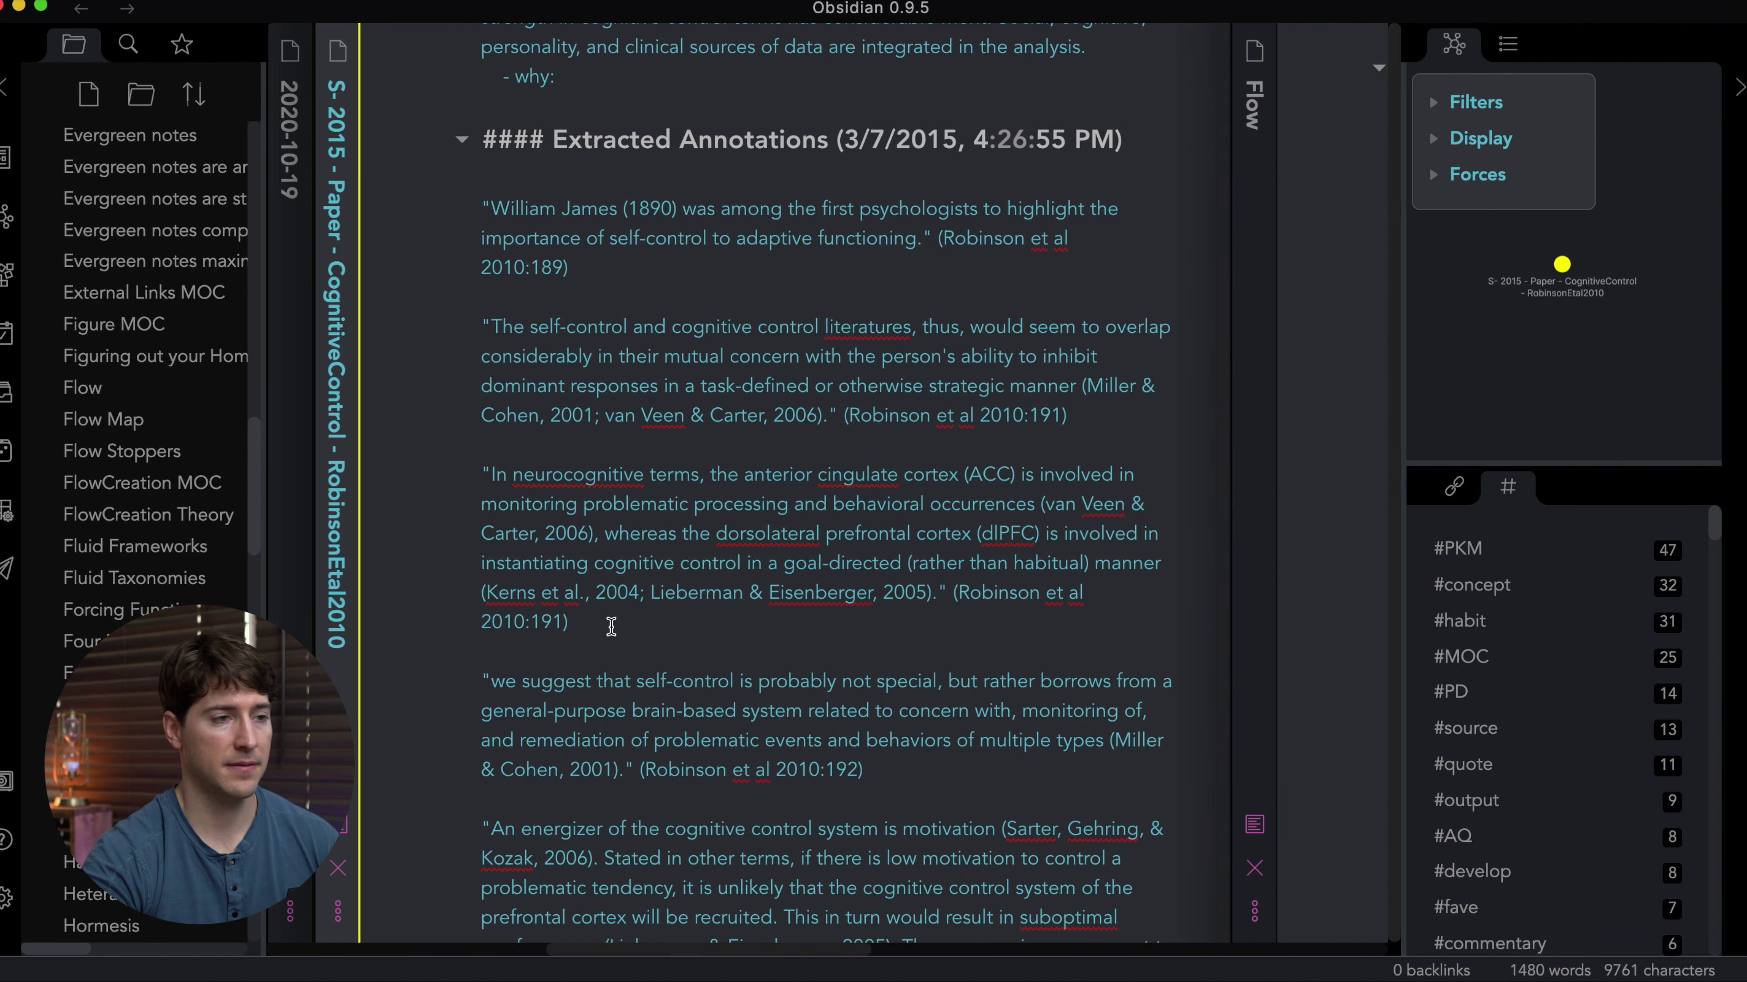
key(super+Left)
key(BackSpace)
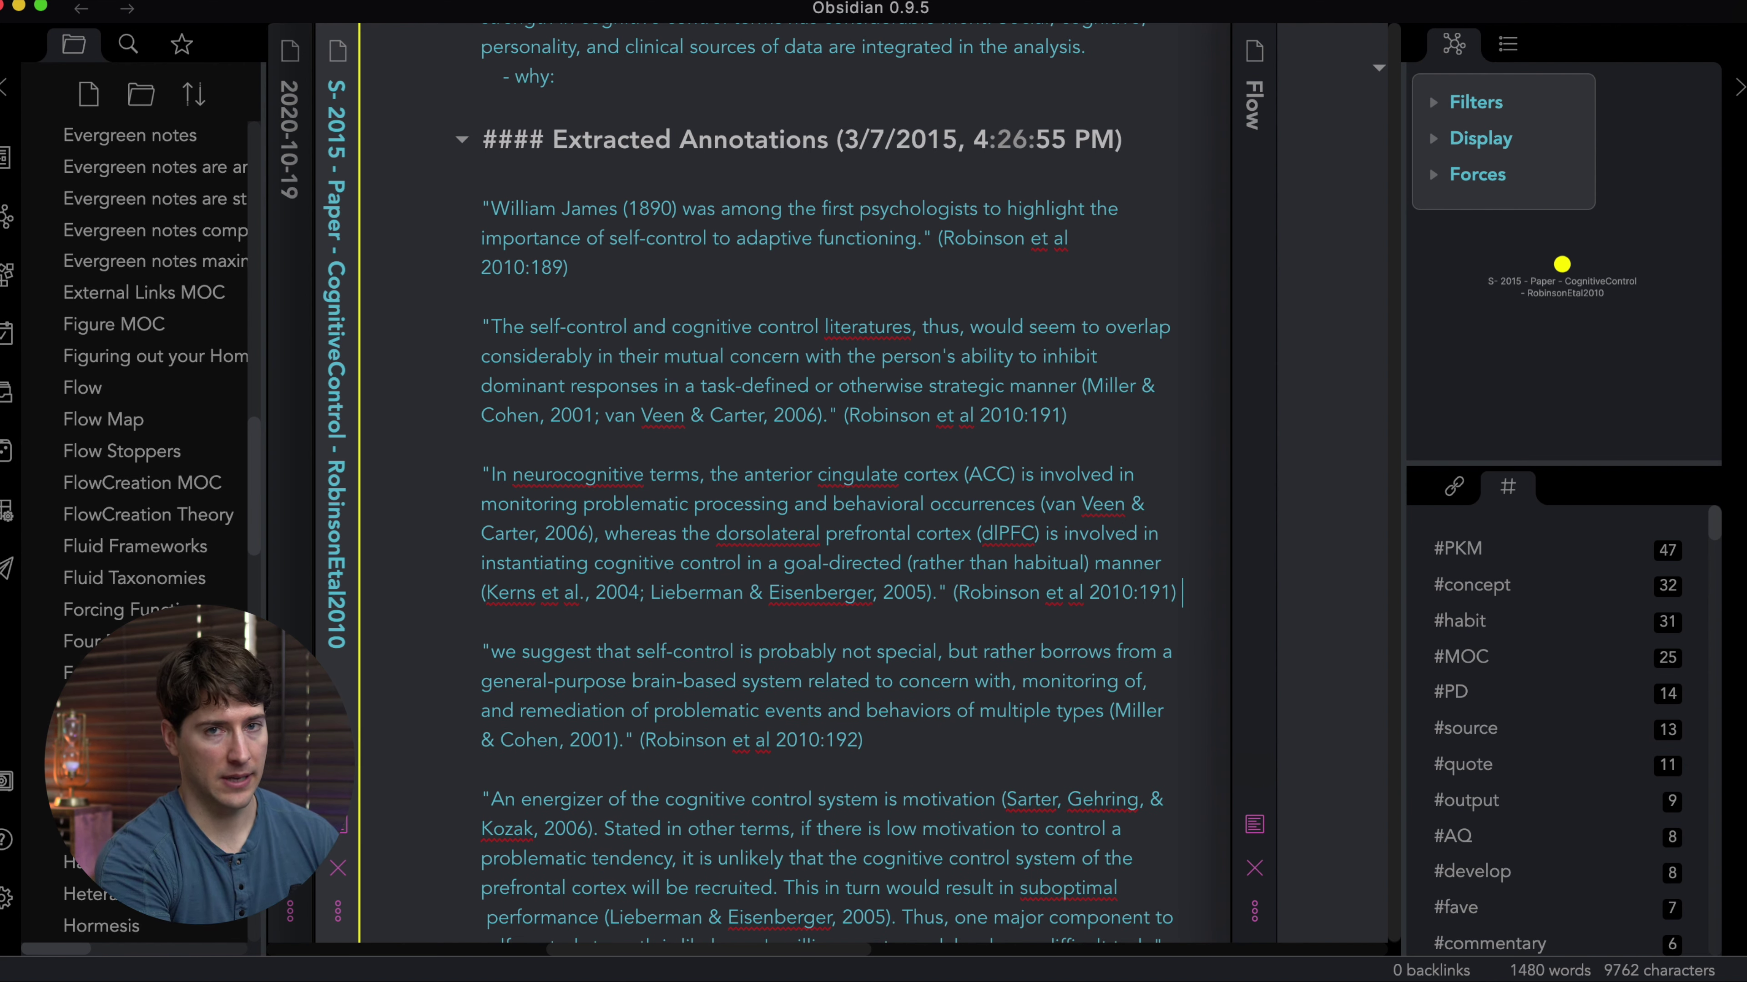
key(Return)
text(^)
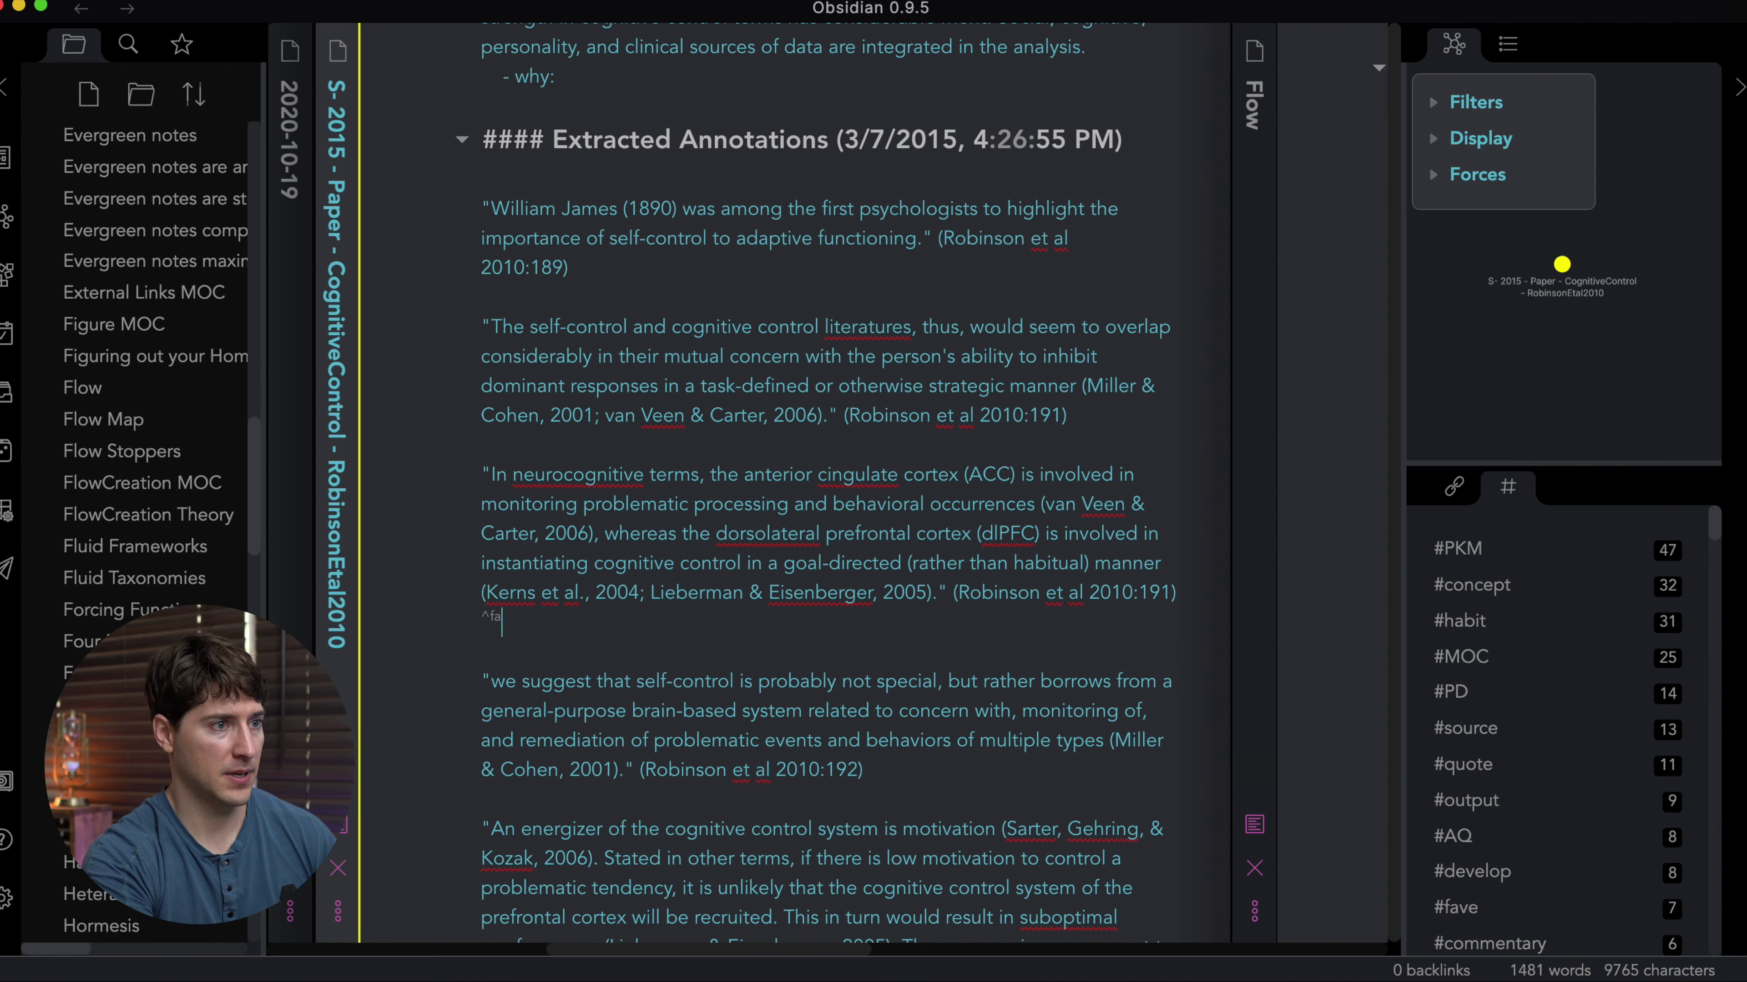
text(Cognitive)
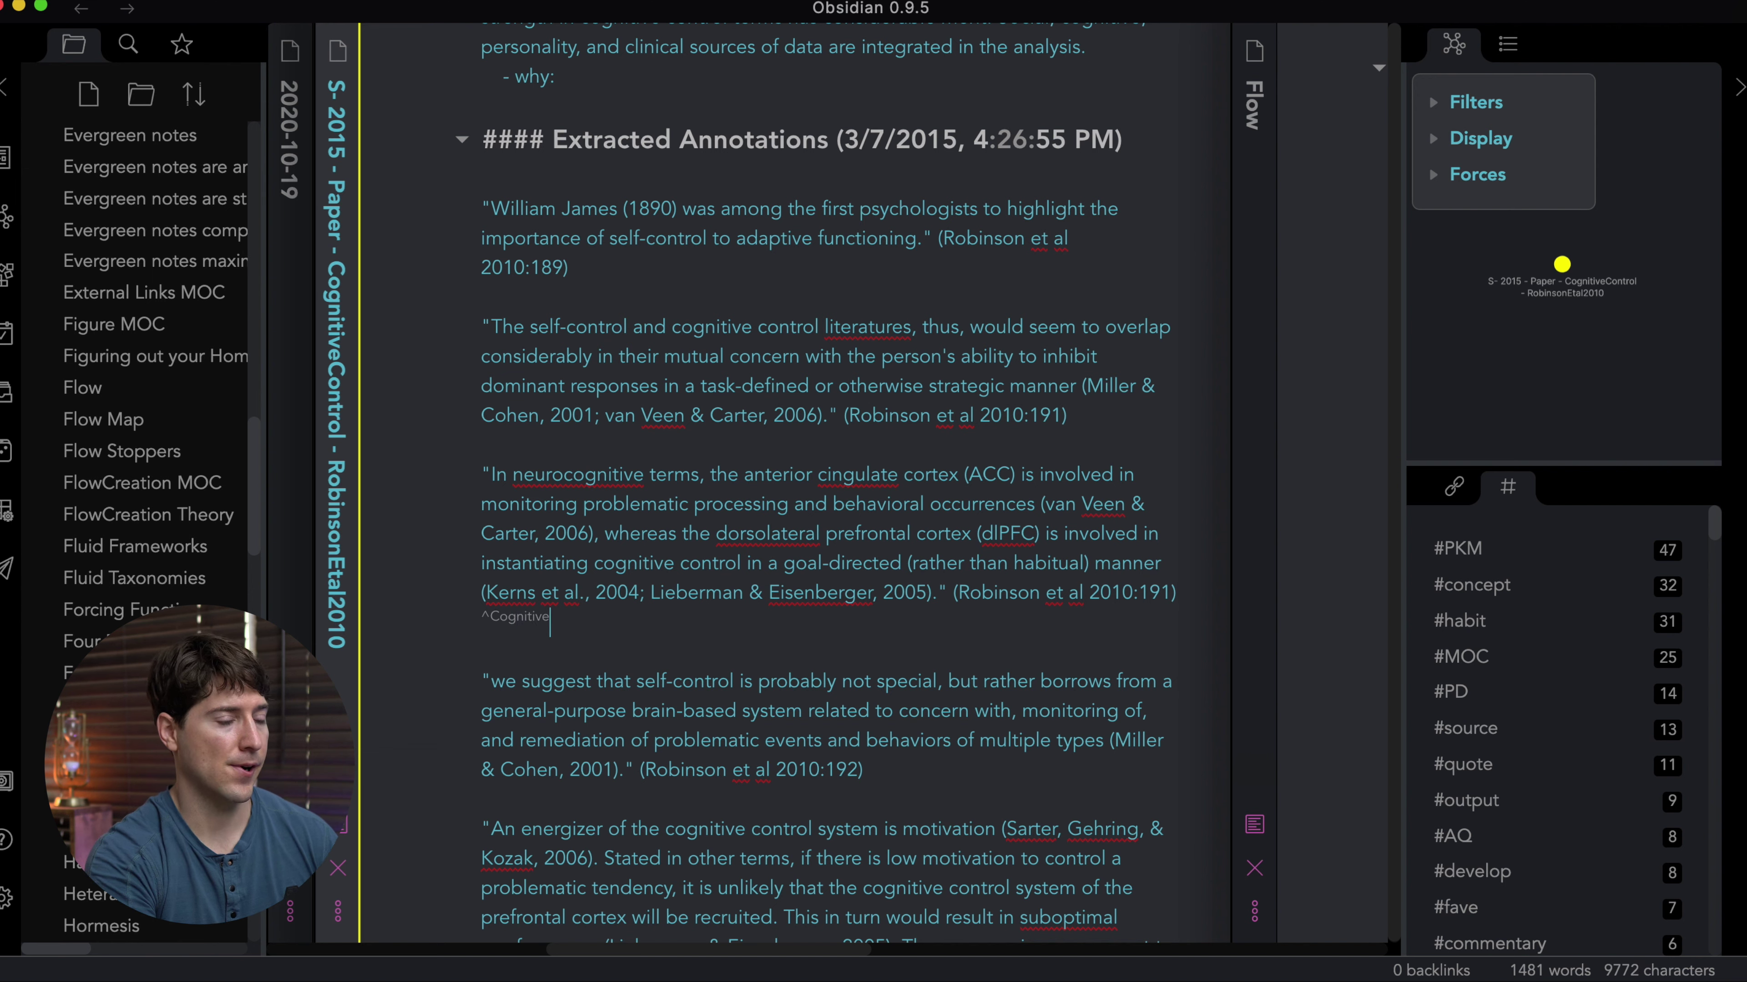
text(Robin)
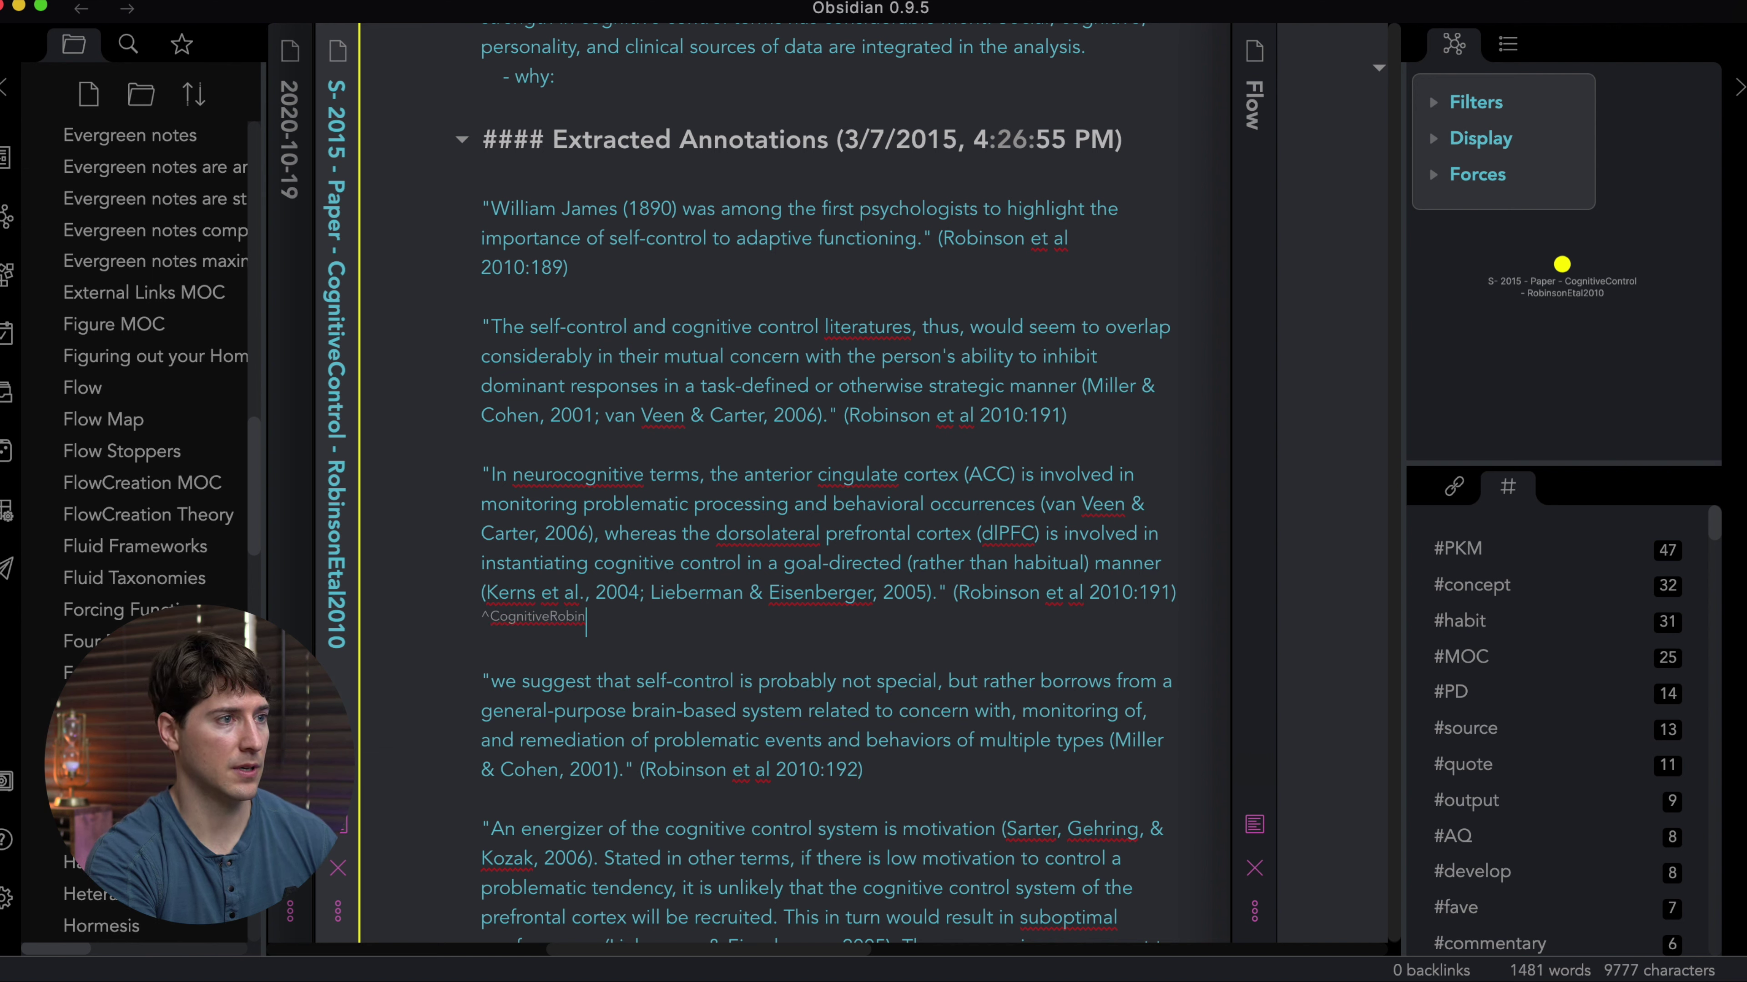
text(son)
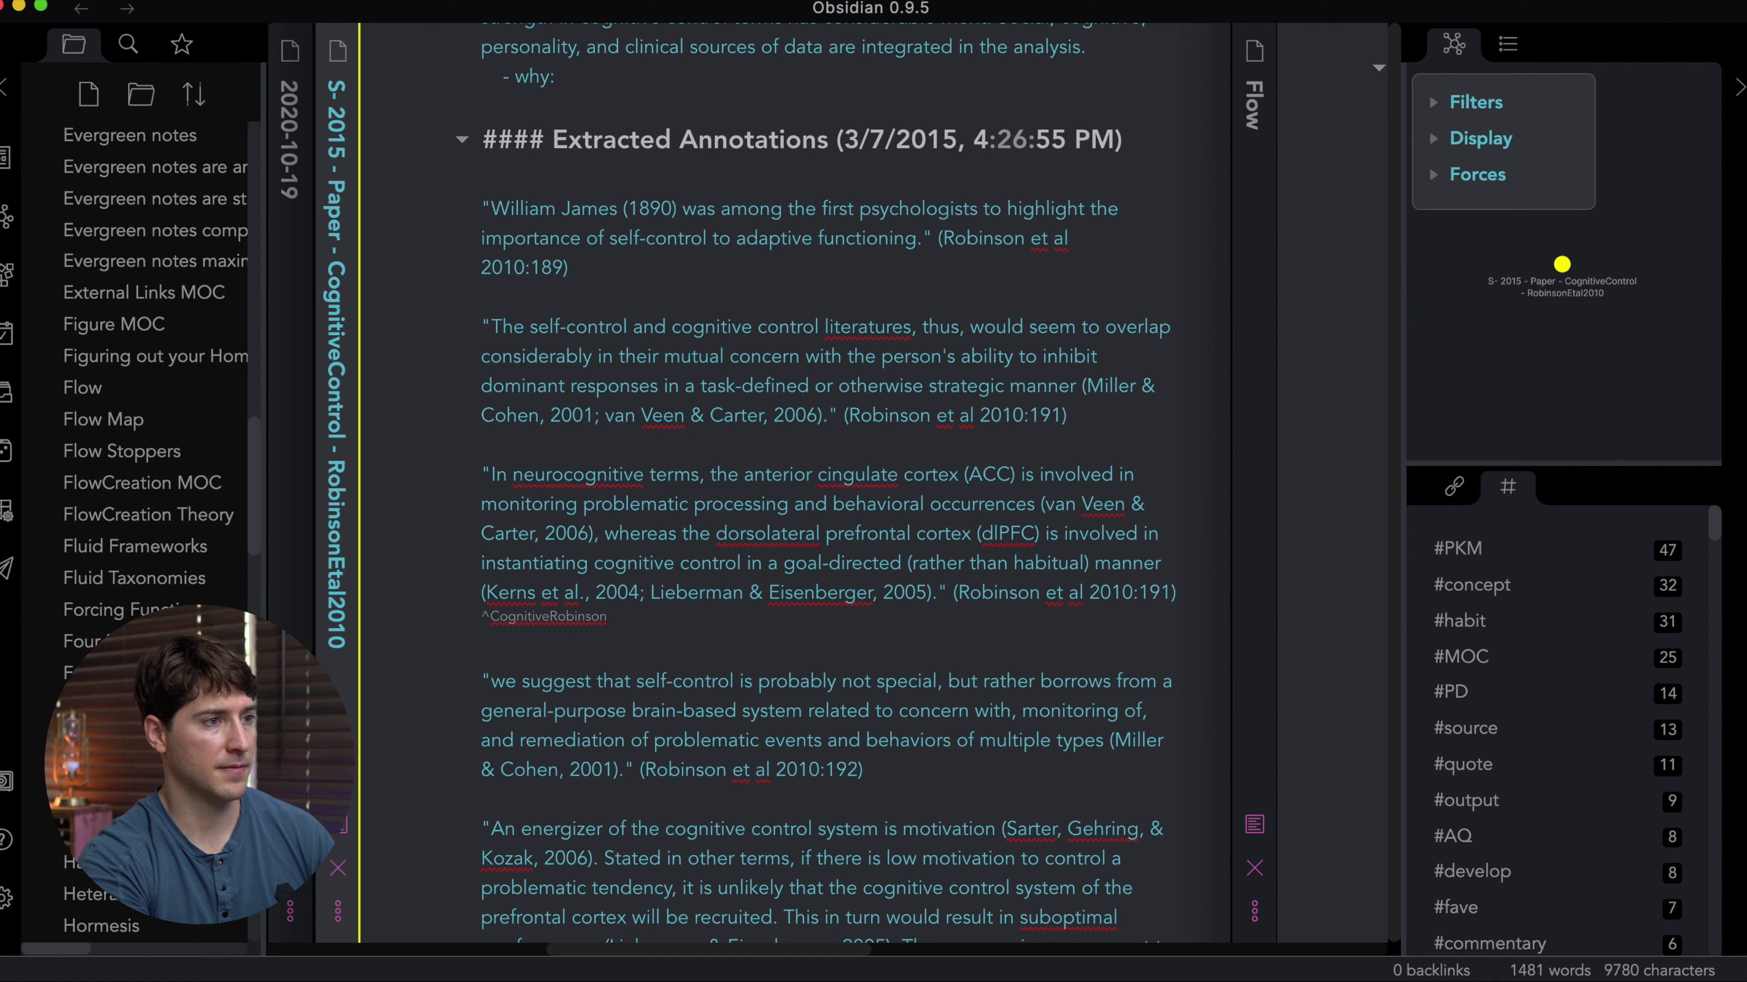
text(2010)
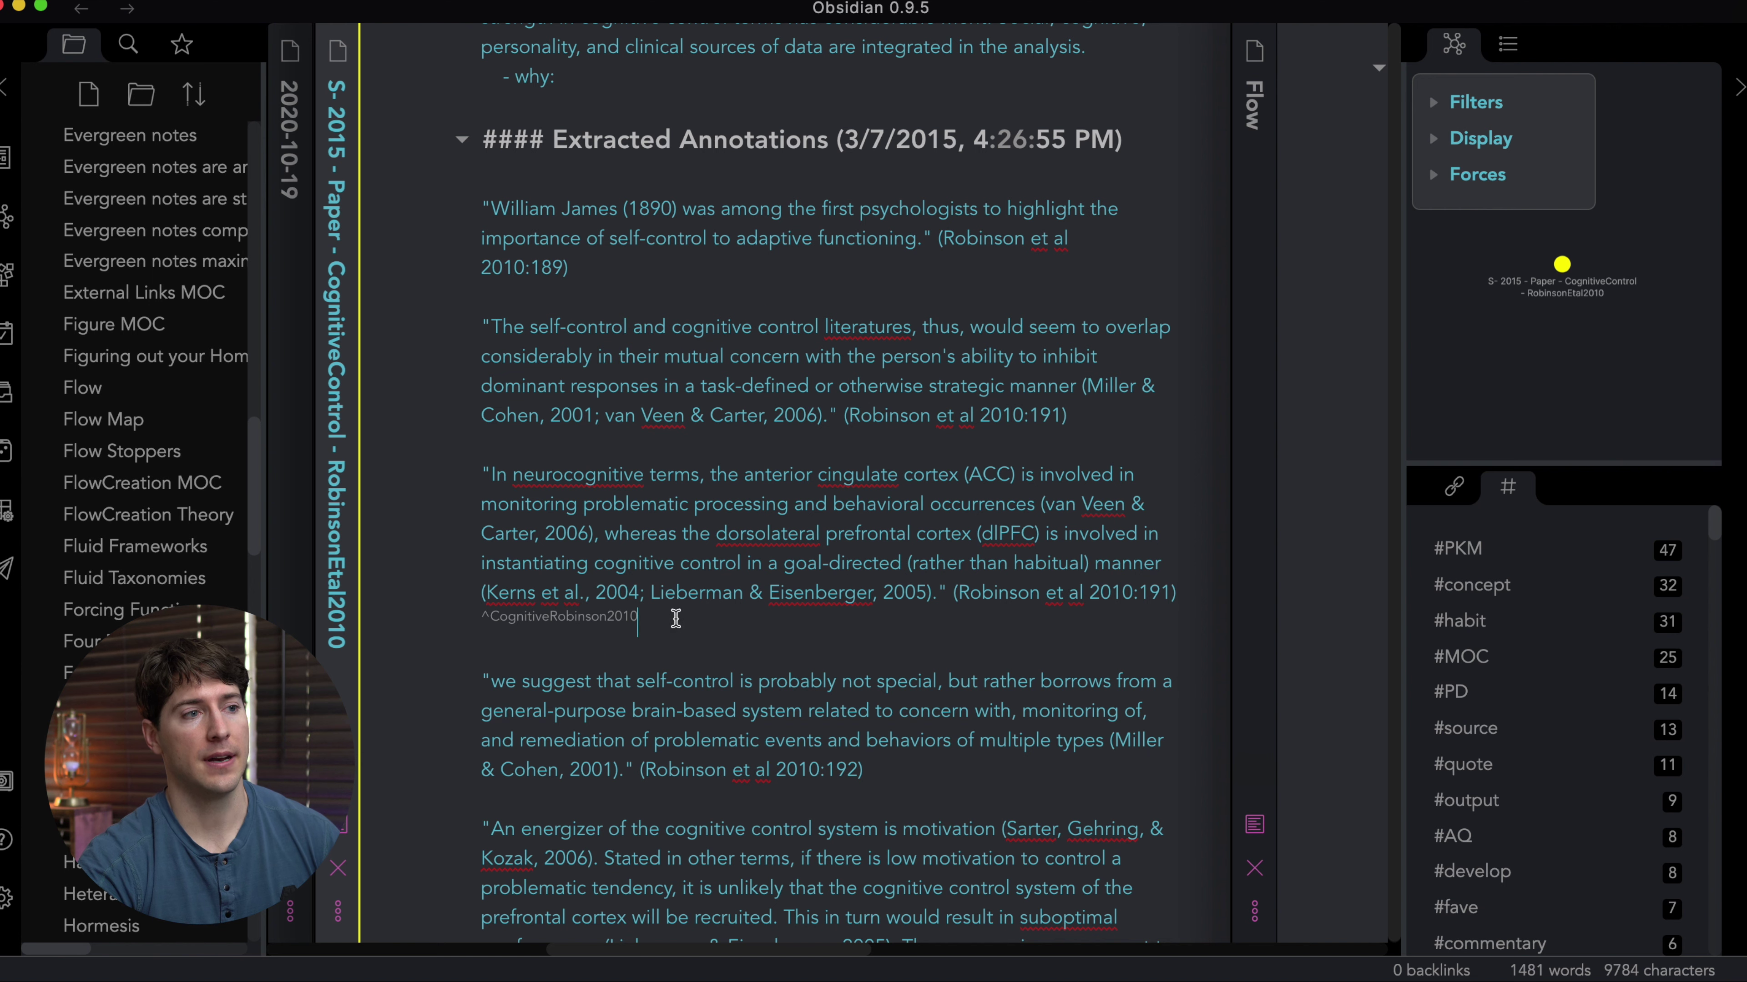
Append the letter "a" to the quotation's custom block ID, making it ^CognitiveRobinson2010a.
drag(640, 616, 481, 619)
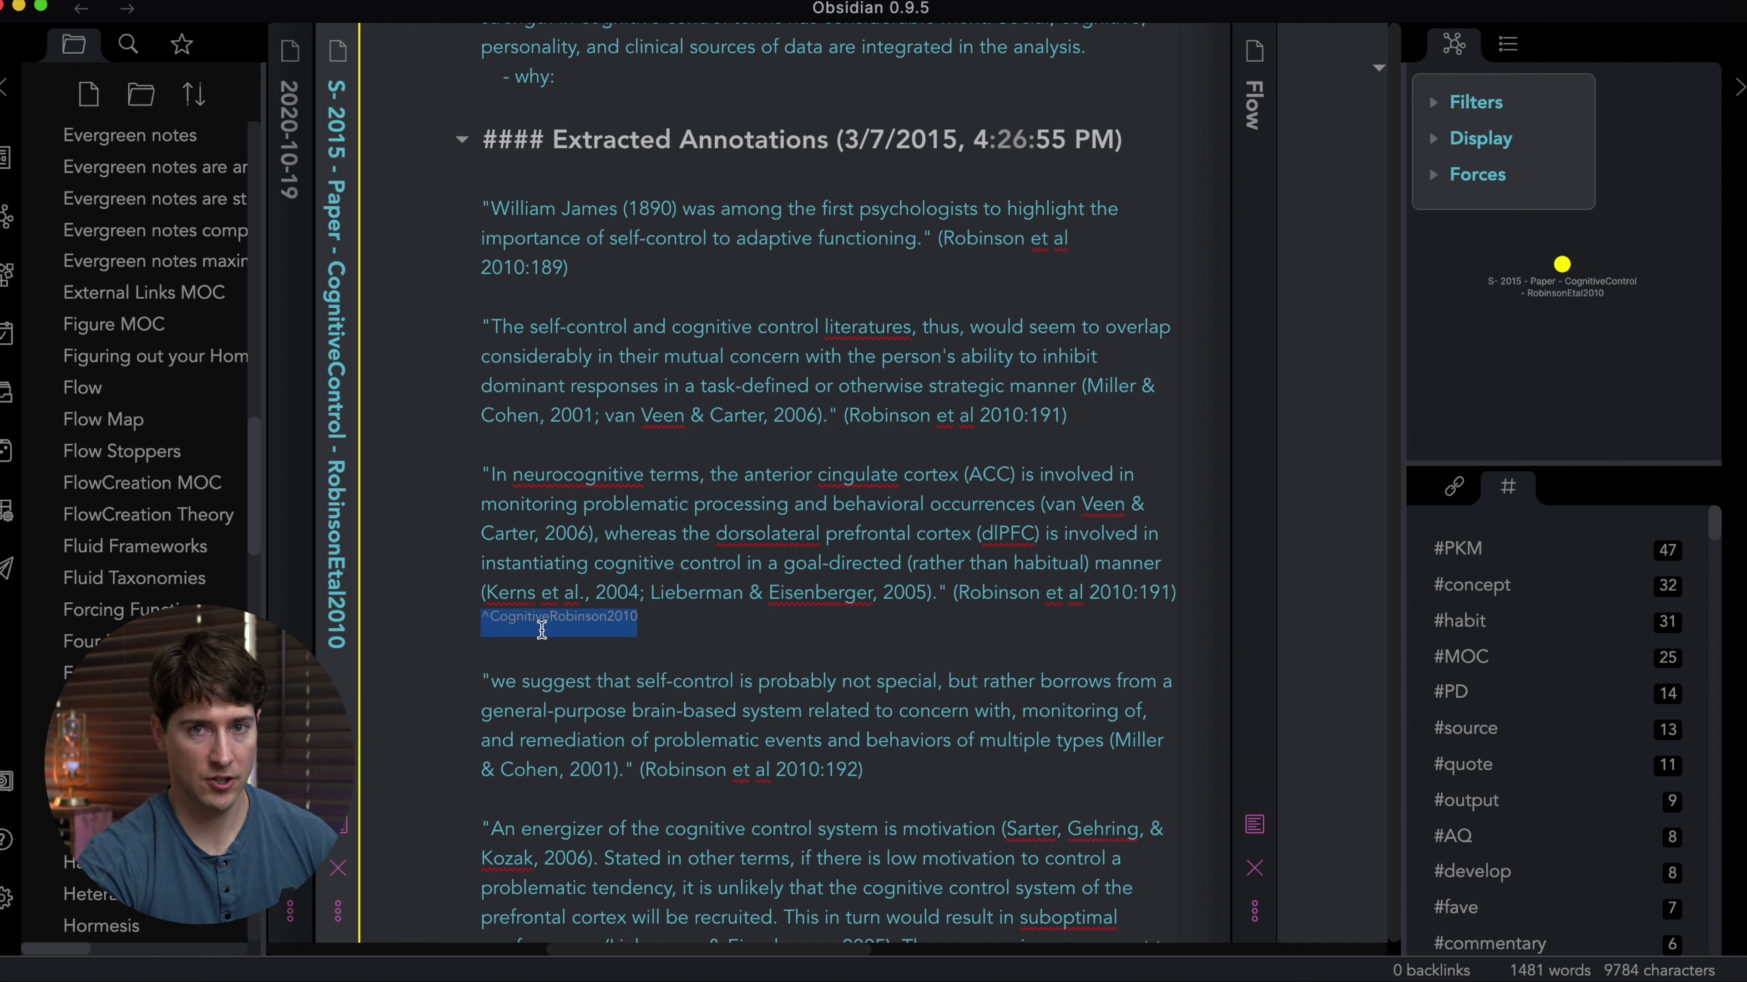
click(634, 634)
text(a)
click(637, 617)
drag(637, 618, 485, 615)
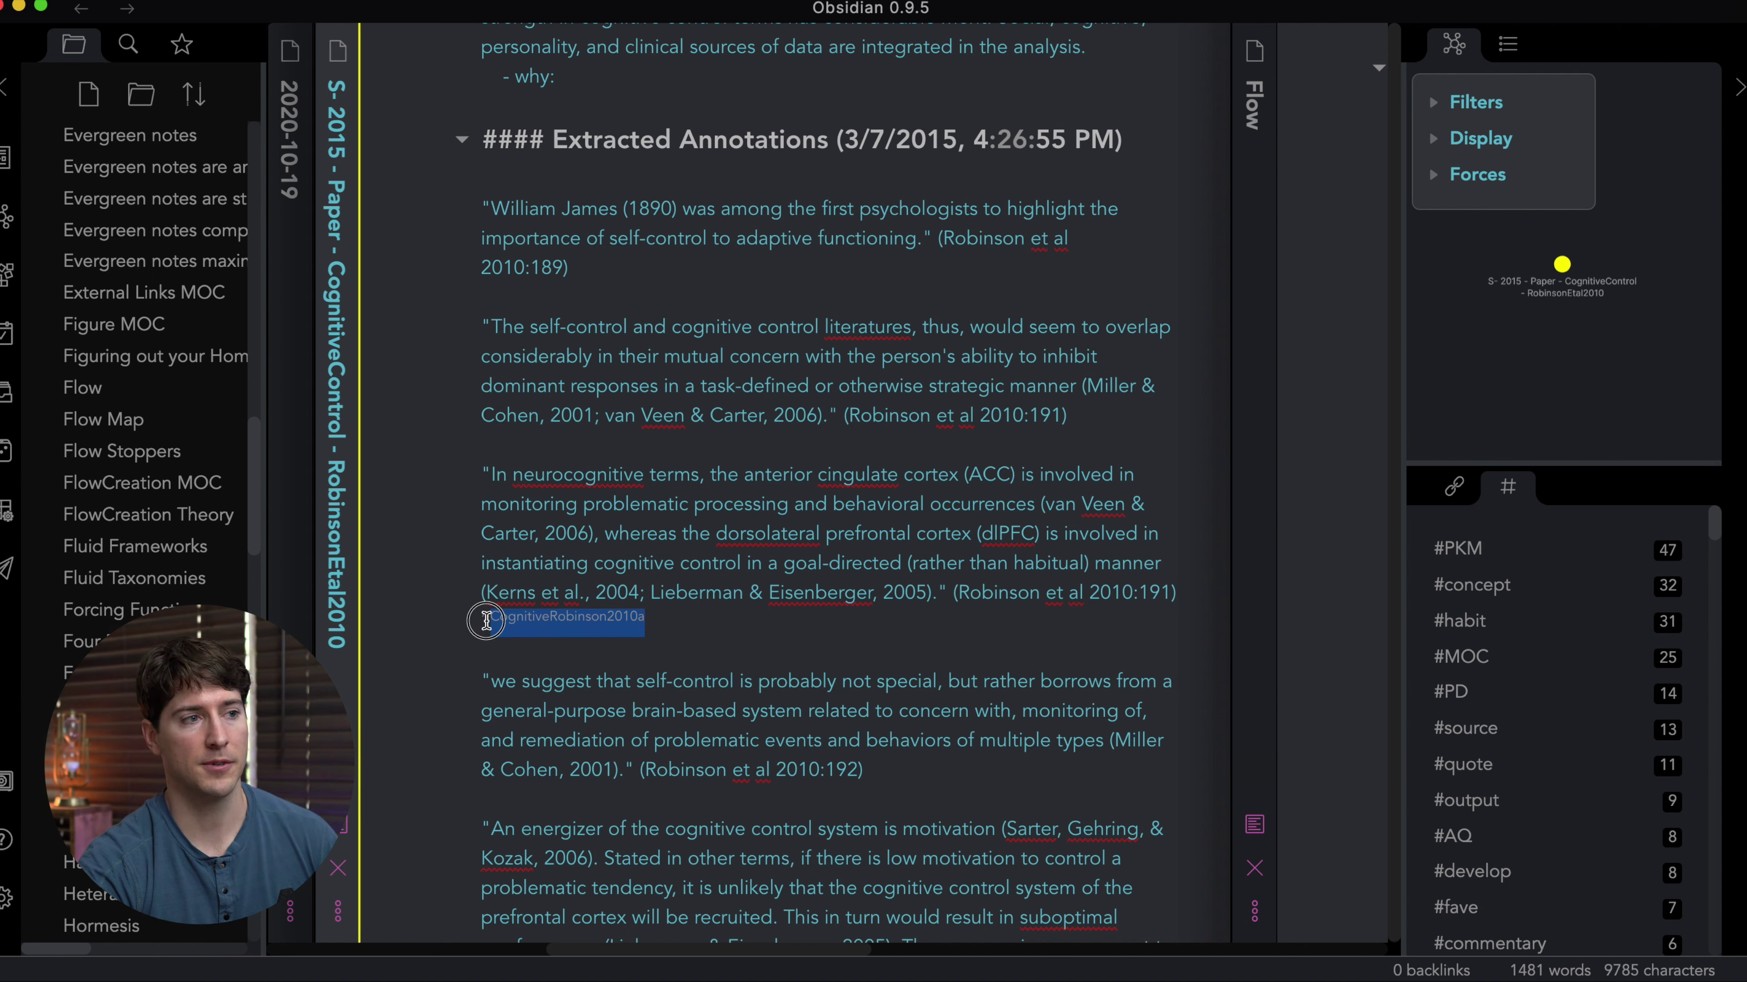
click(532, 619)
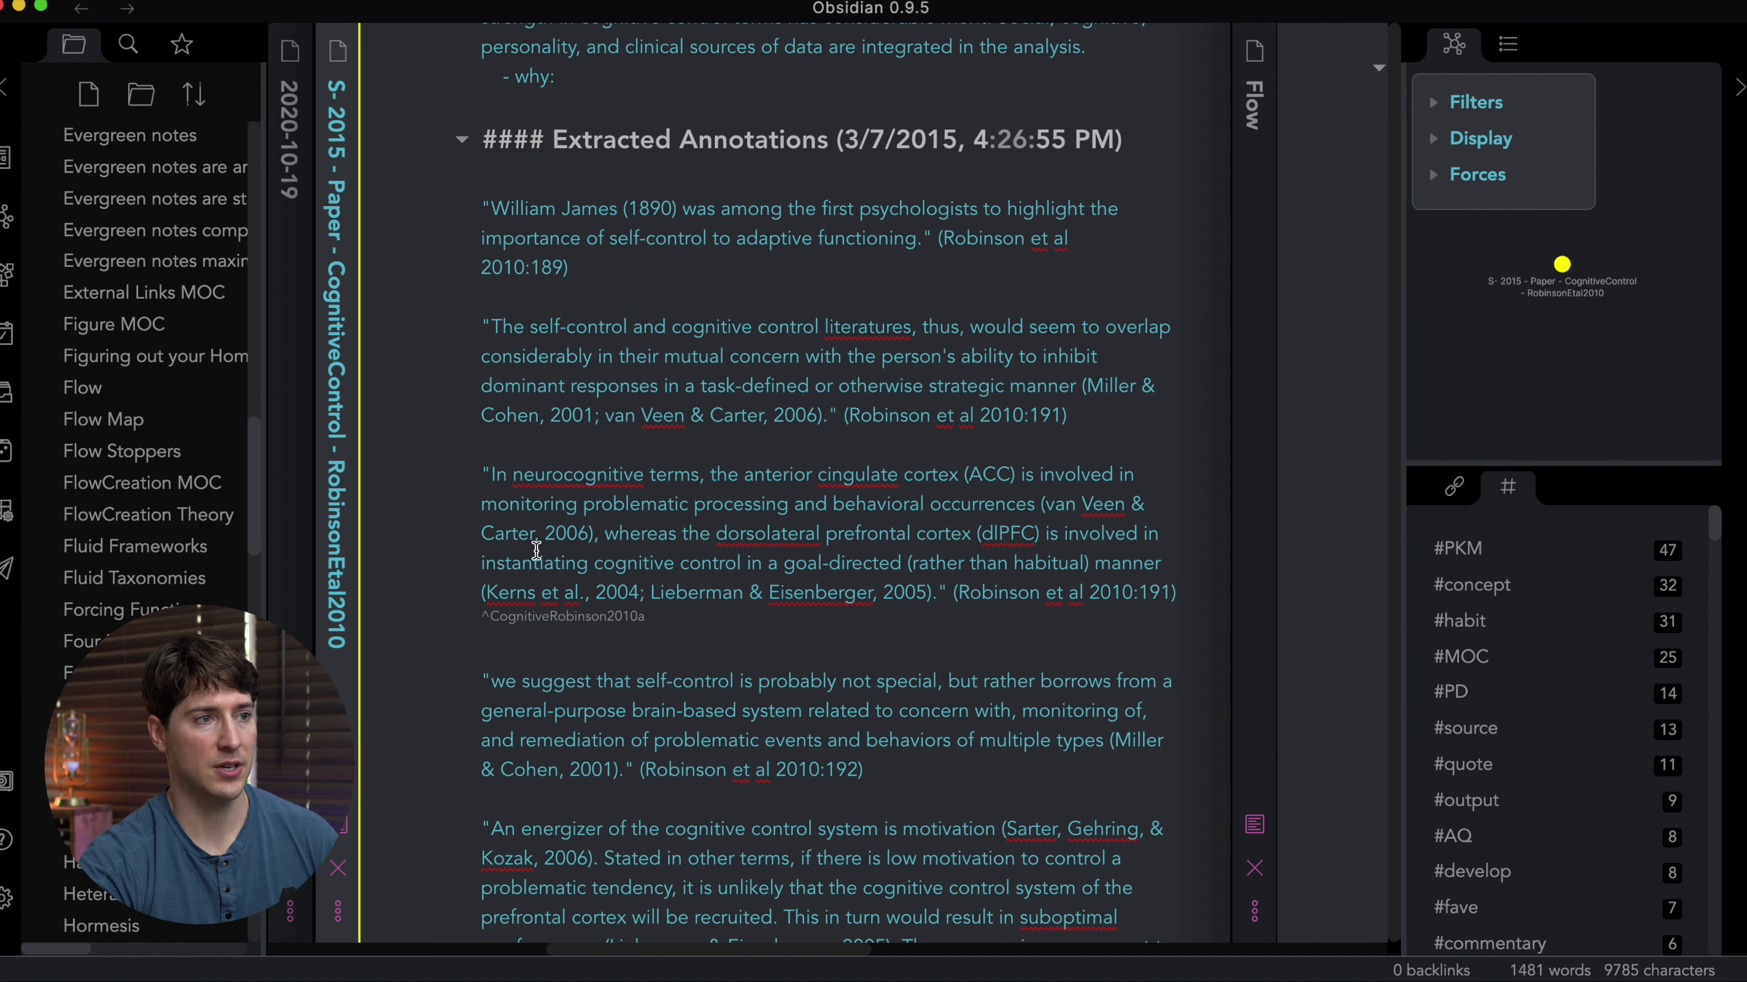
drag(654, 619, 481, 616)
click(515, 617)
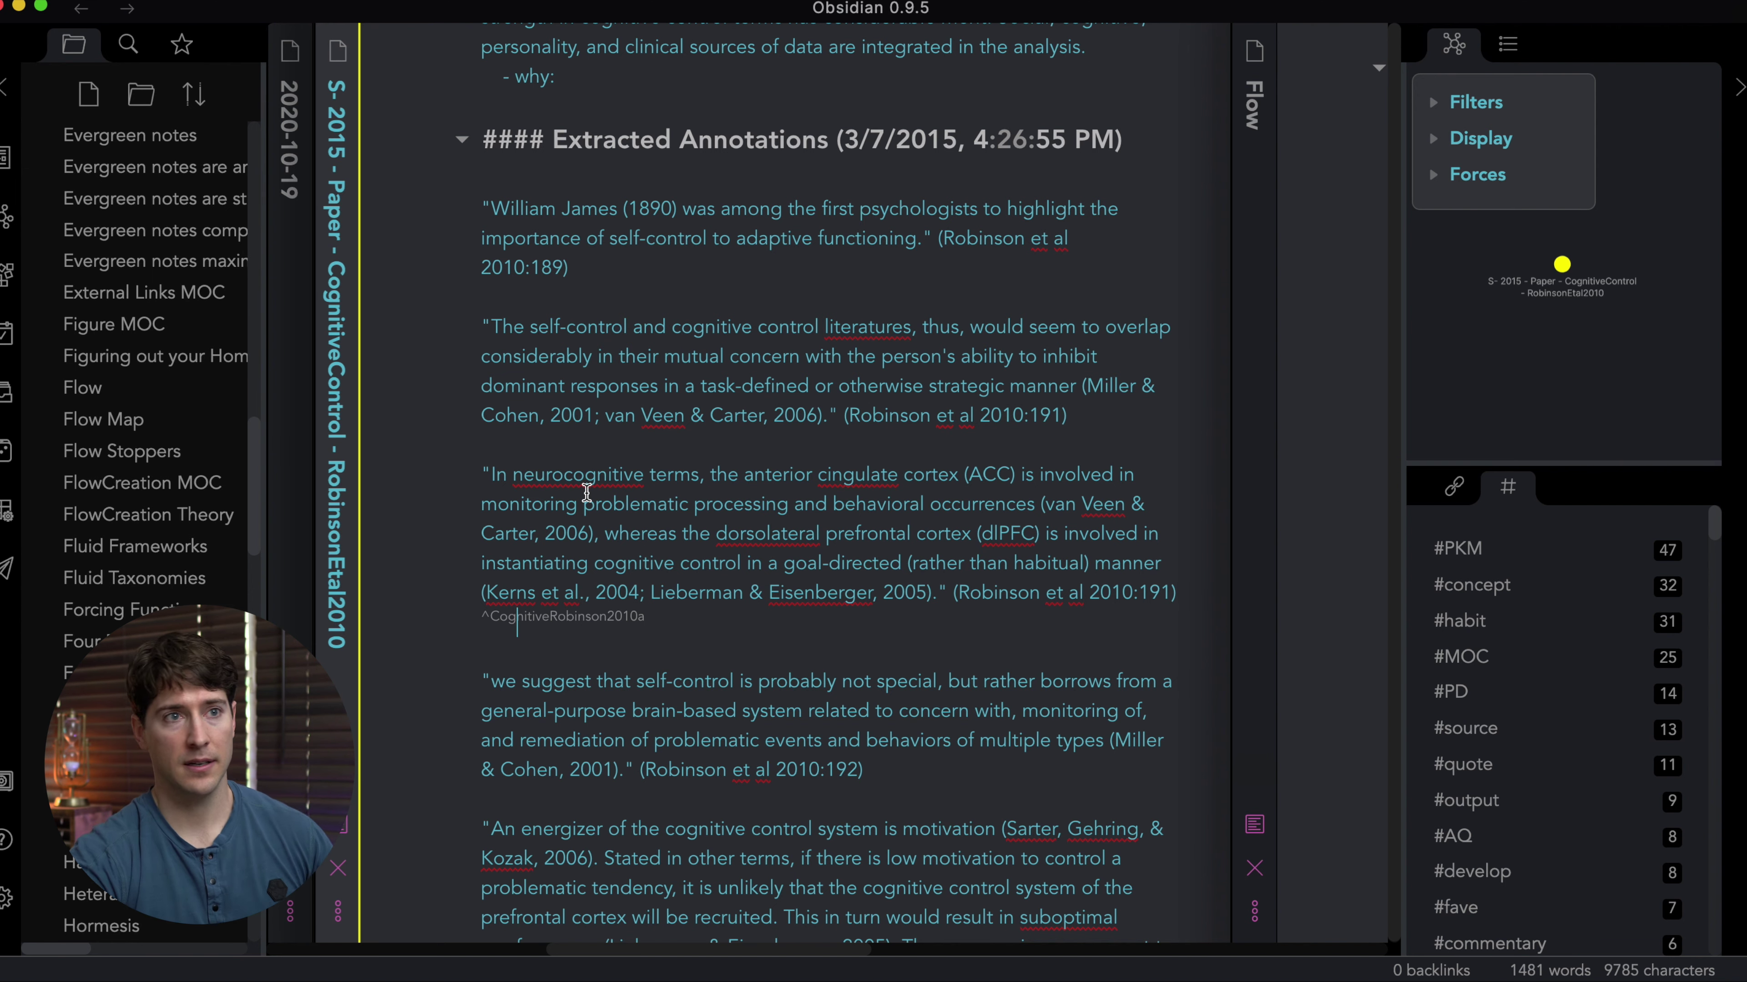
Embed the paper note S- 2015 - Paper - CognitiveControl - RobinsonEtal2010 in the Flow note, below the paragraph on deeper focus.
drag(547, 474, 754, 612)
click(1217, 396)
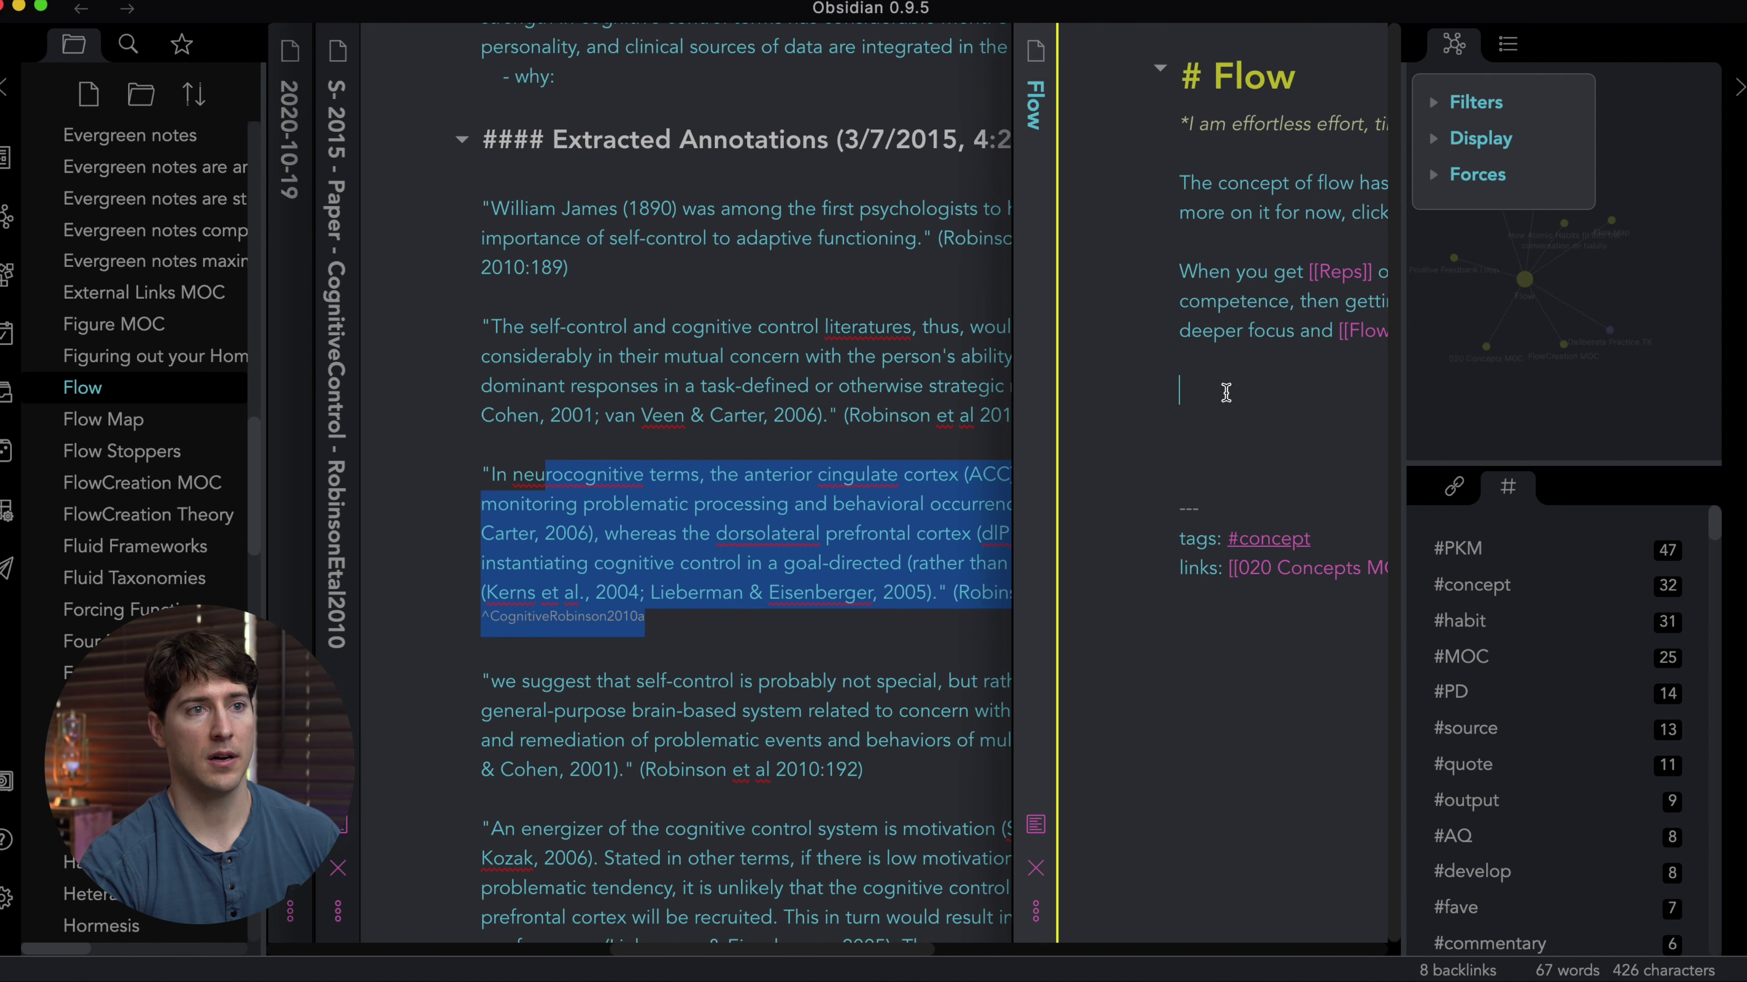
scroll(1173, 430, right, 5)
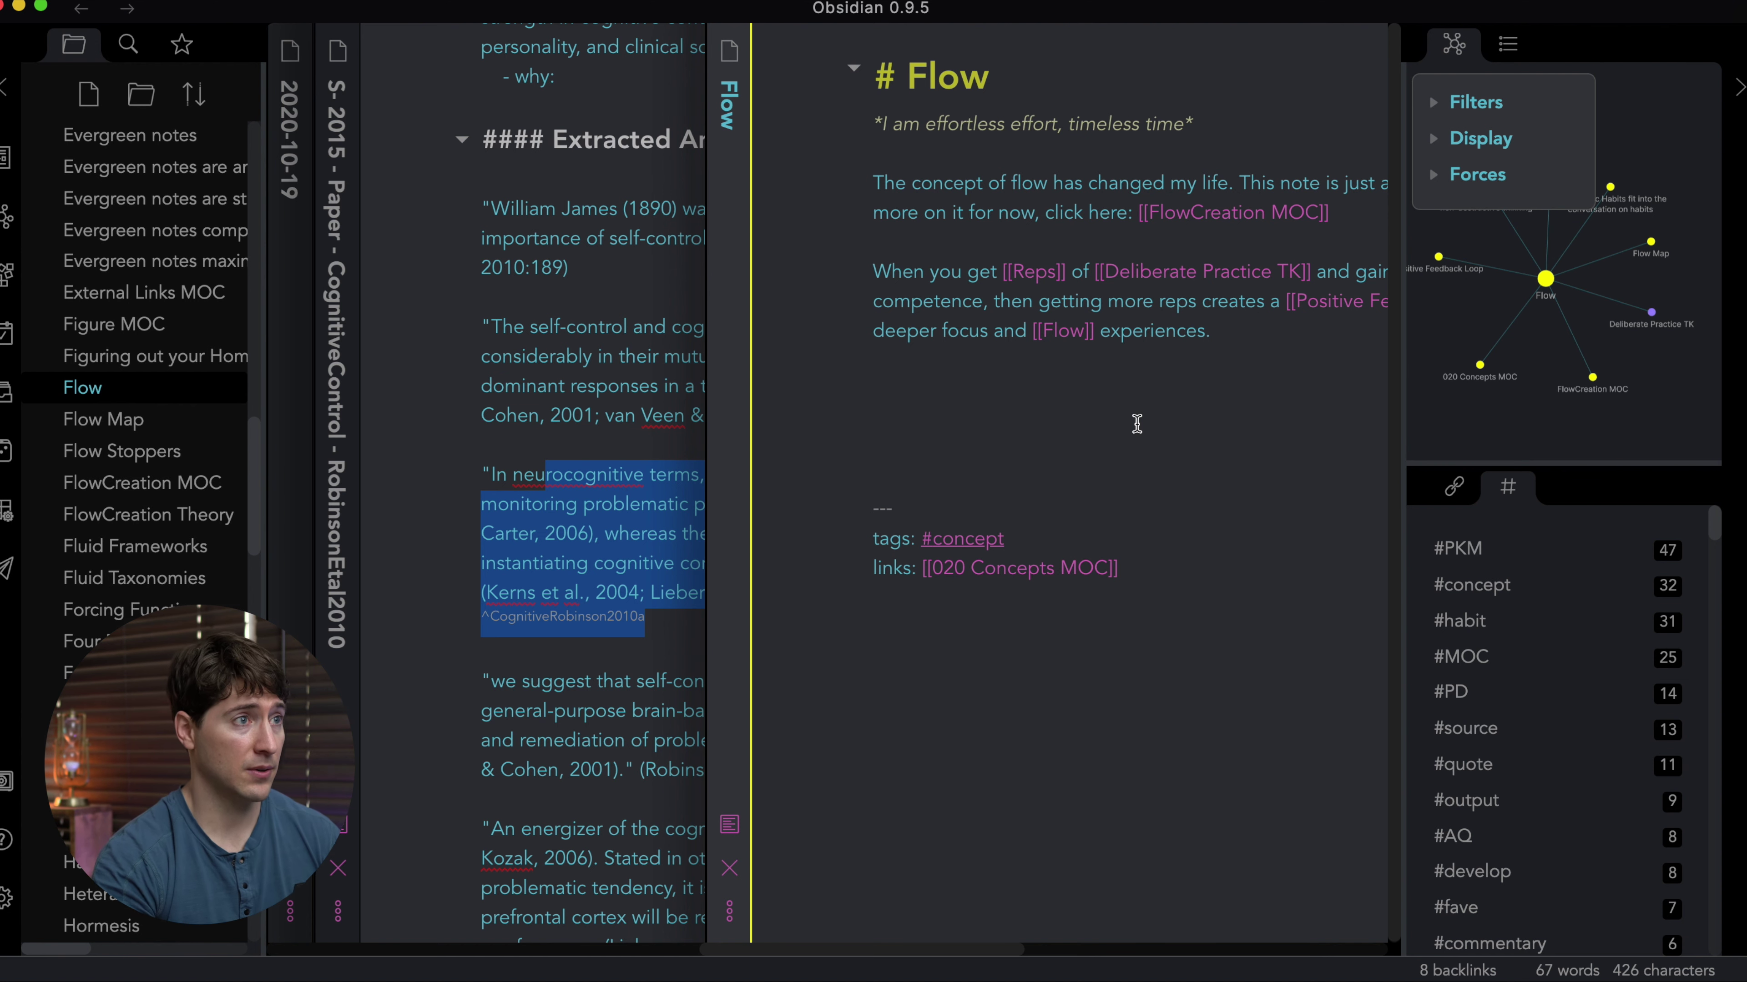
click(336, 88)
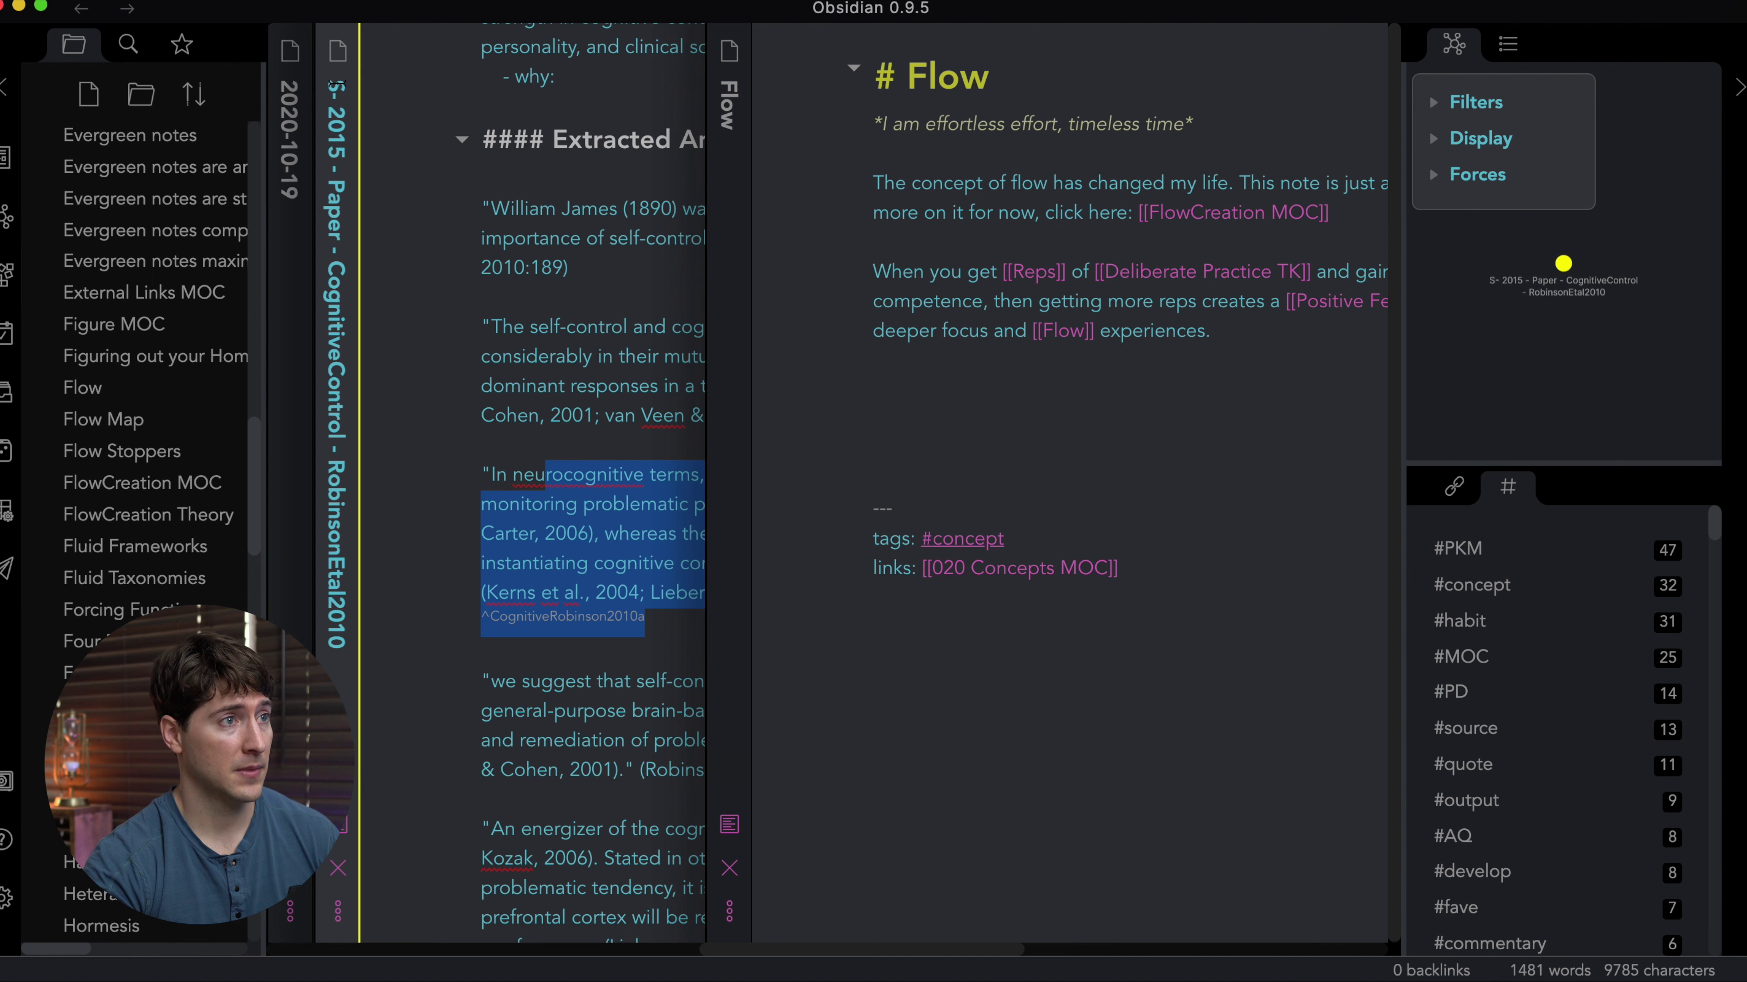
click(369, 530)
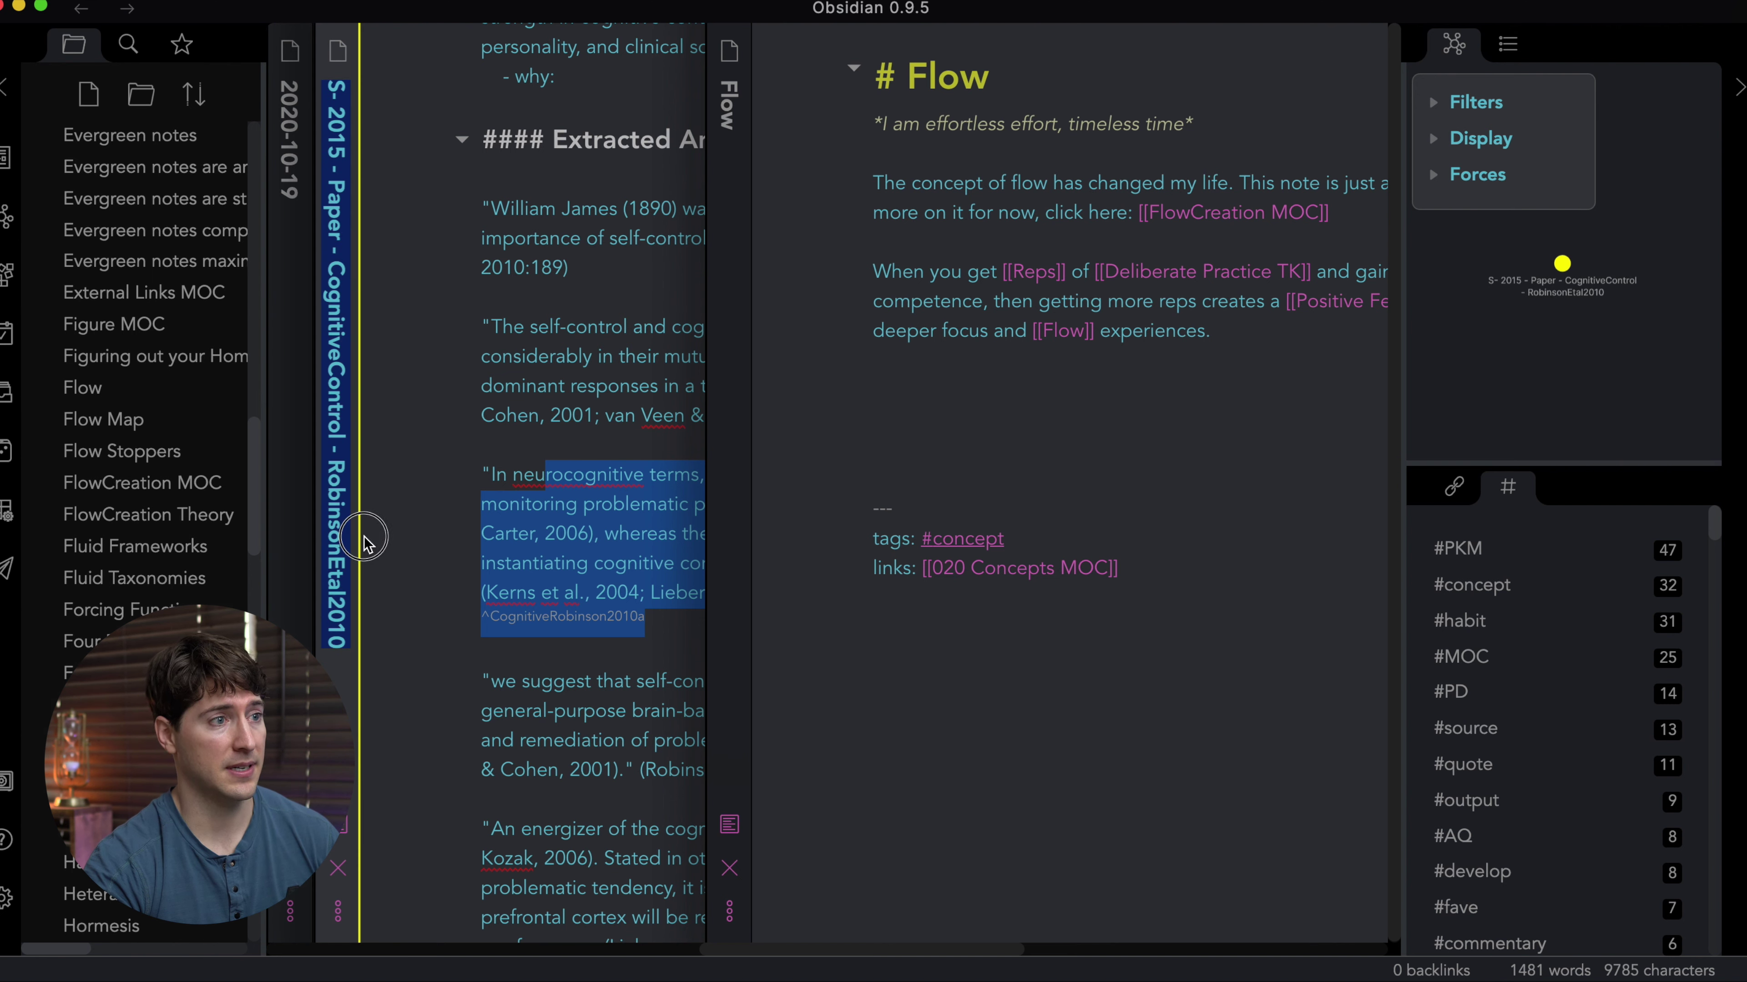
click(929, 409)
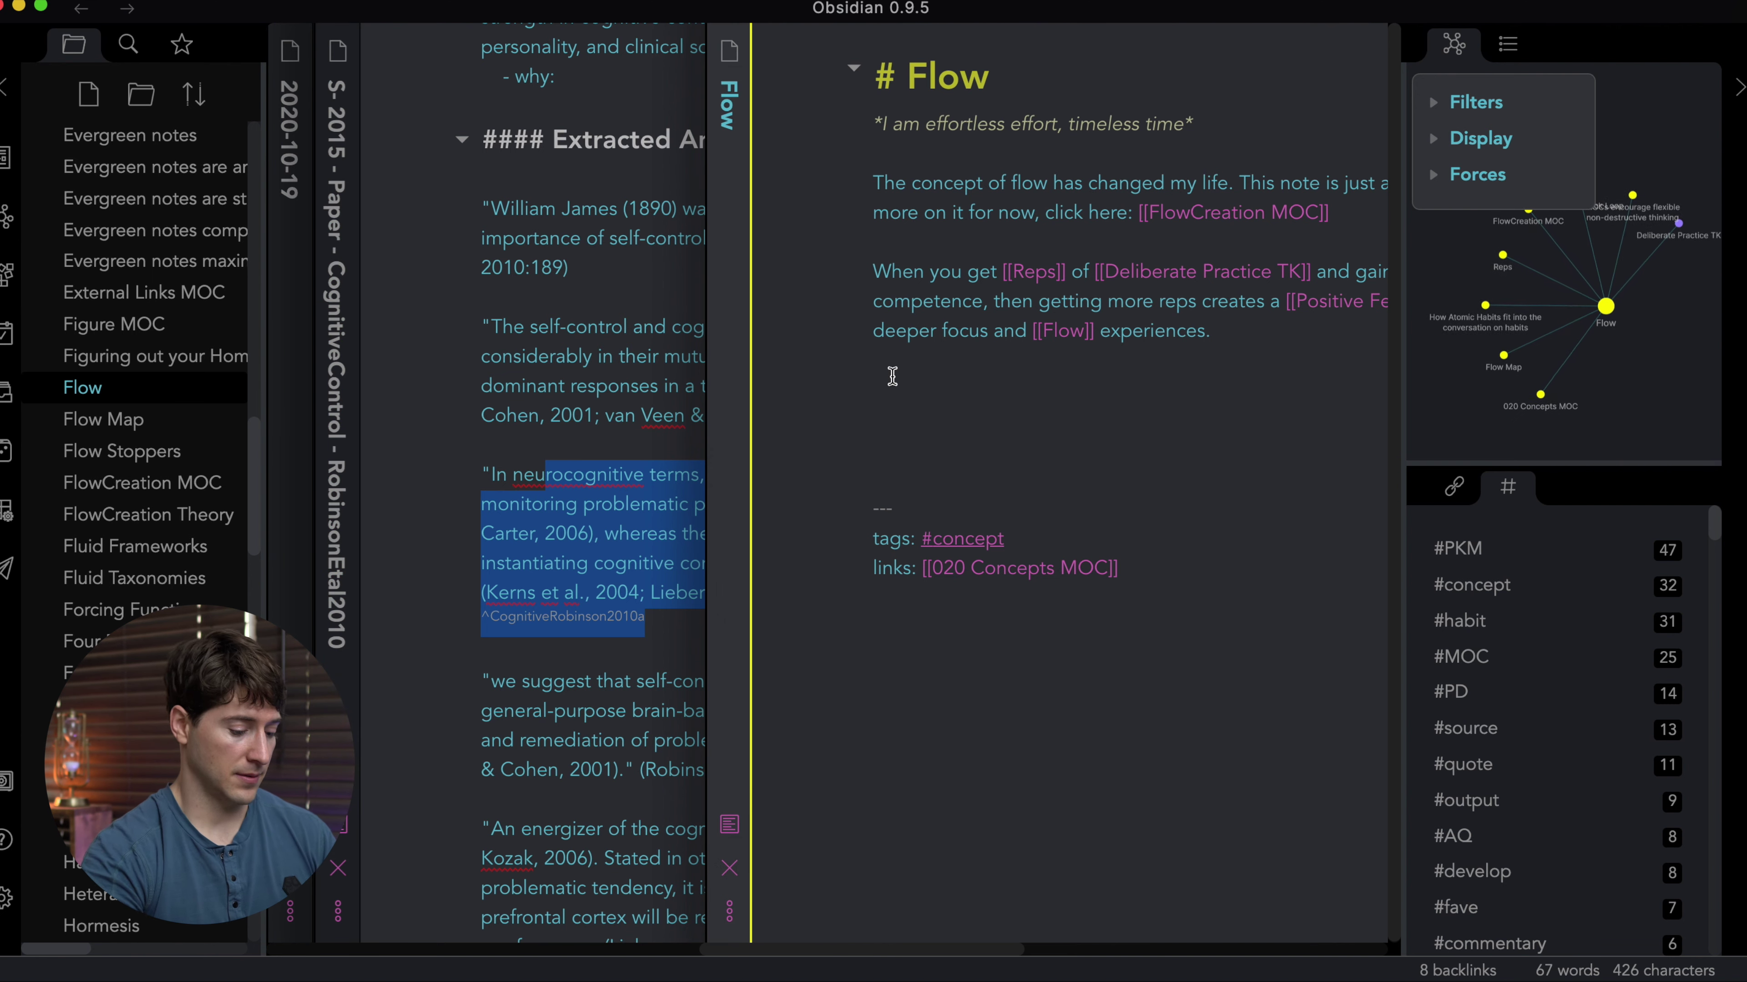
text(!)
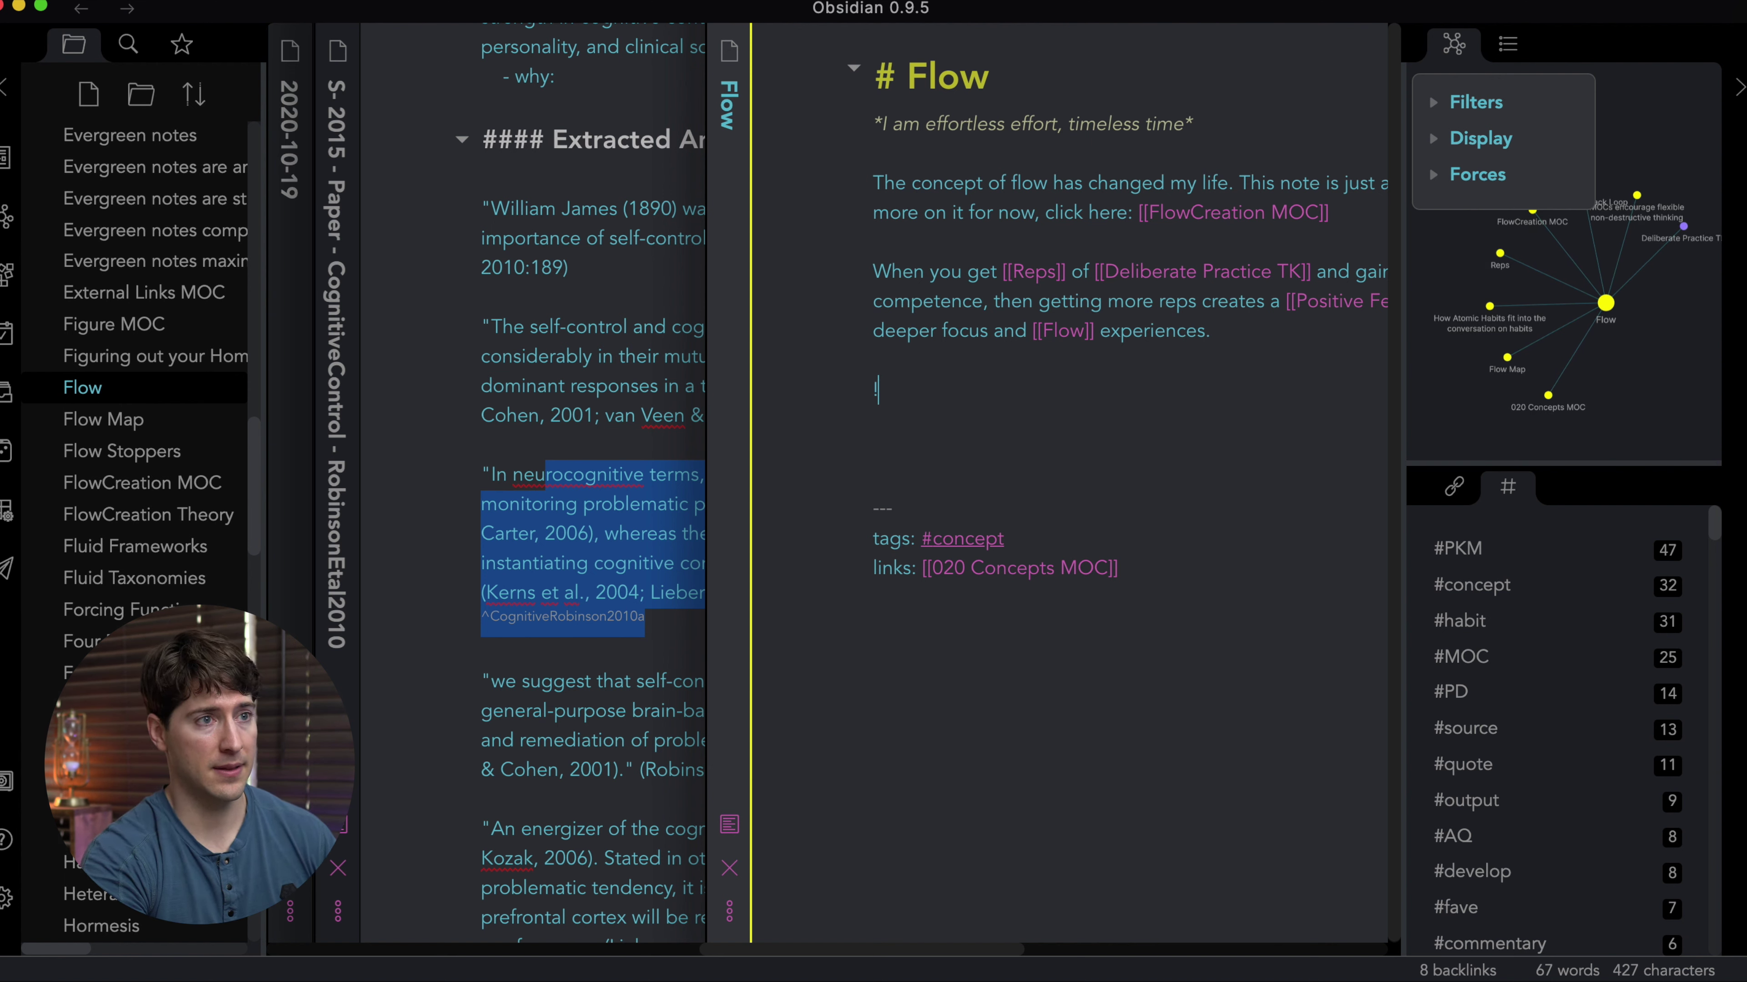
text([[)
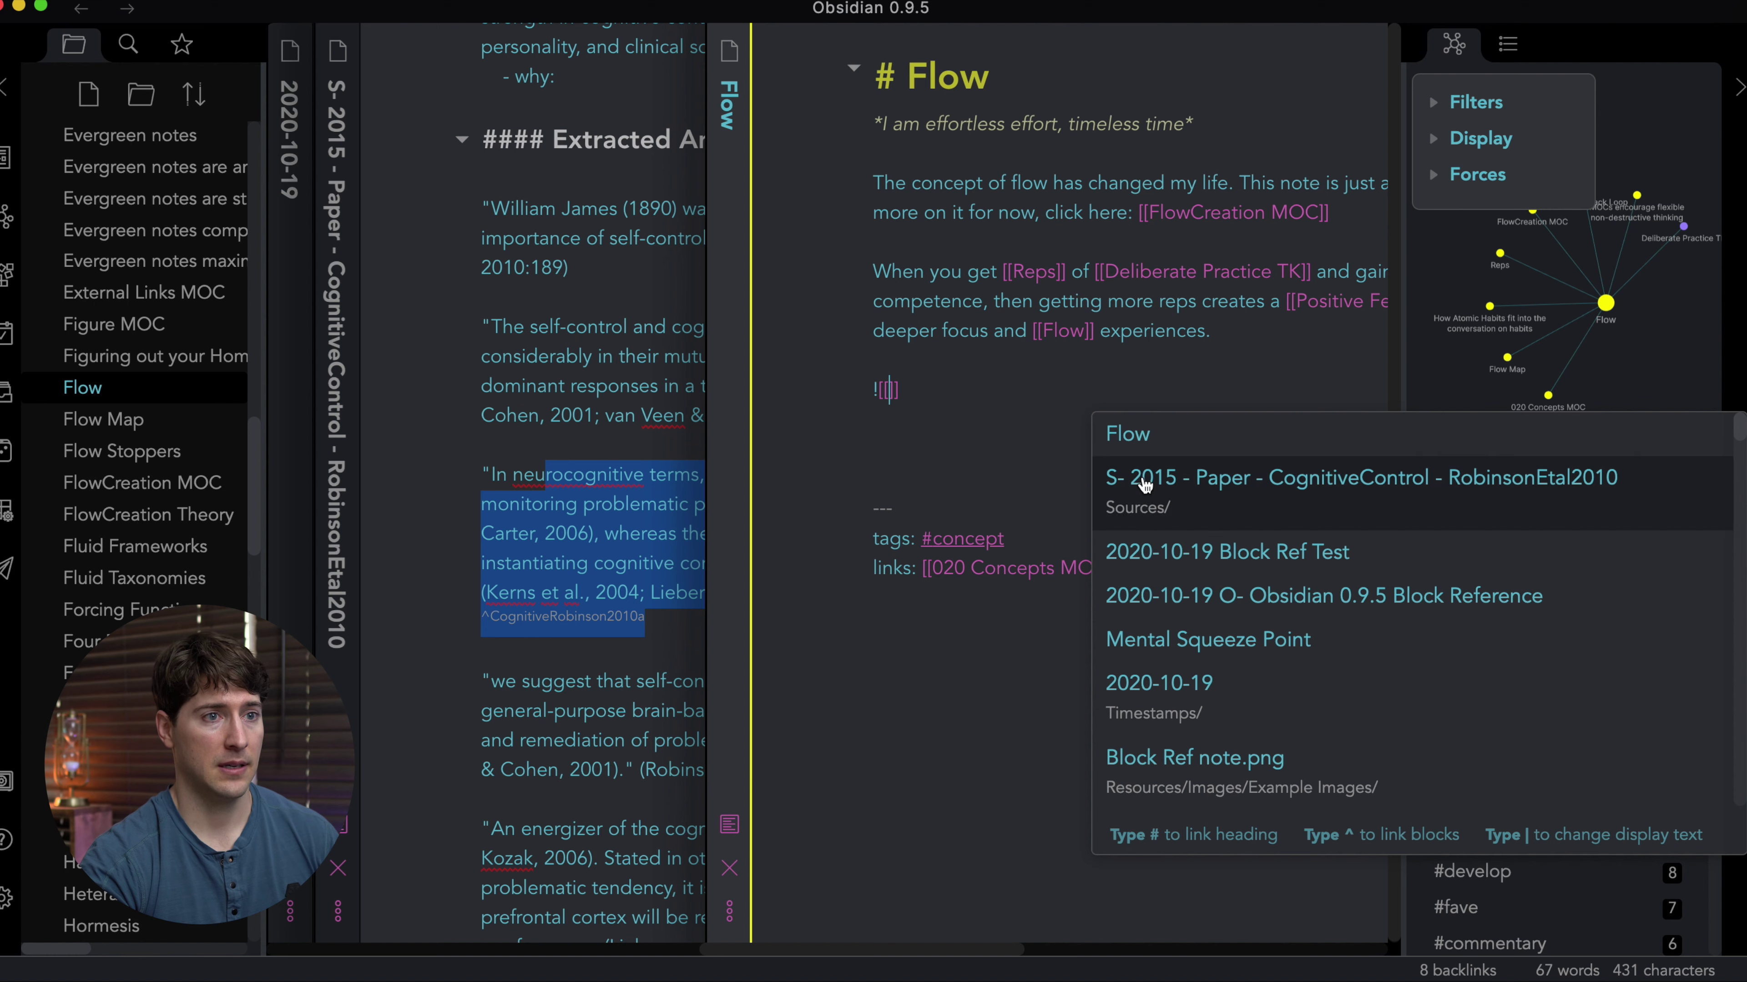
click(1183, 505)
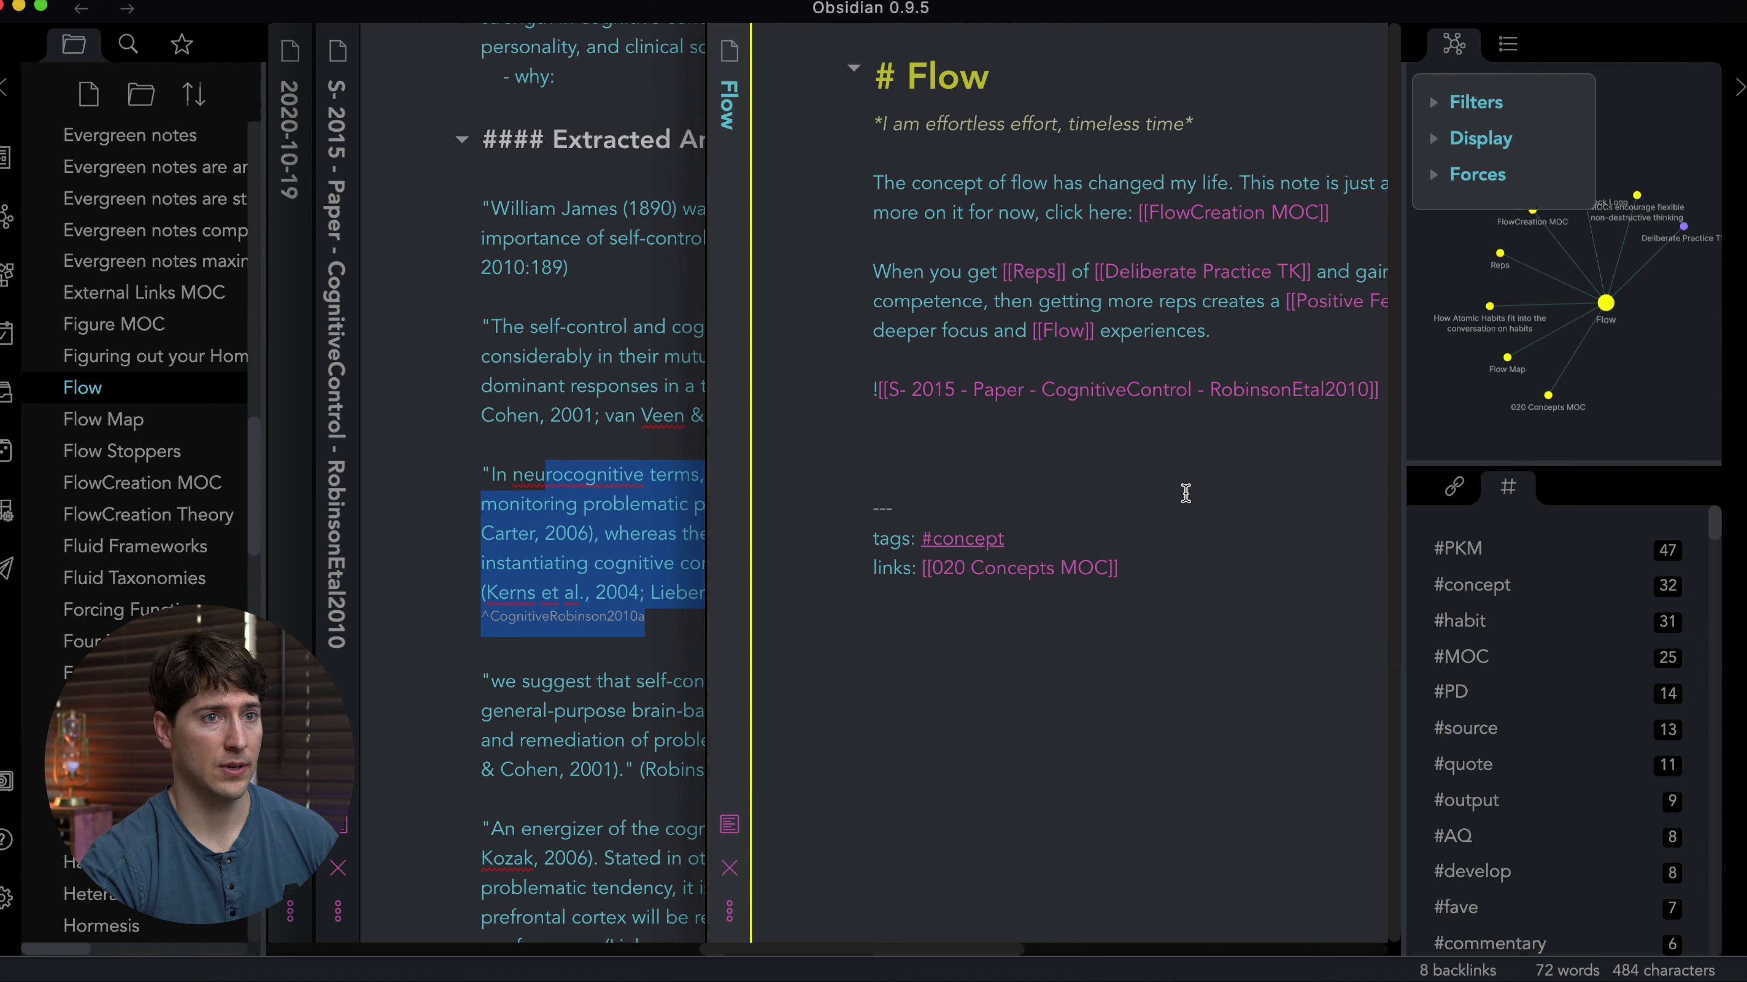
scroll(1130, 413, right, 5)
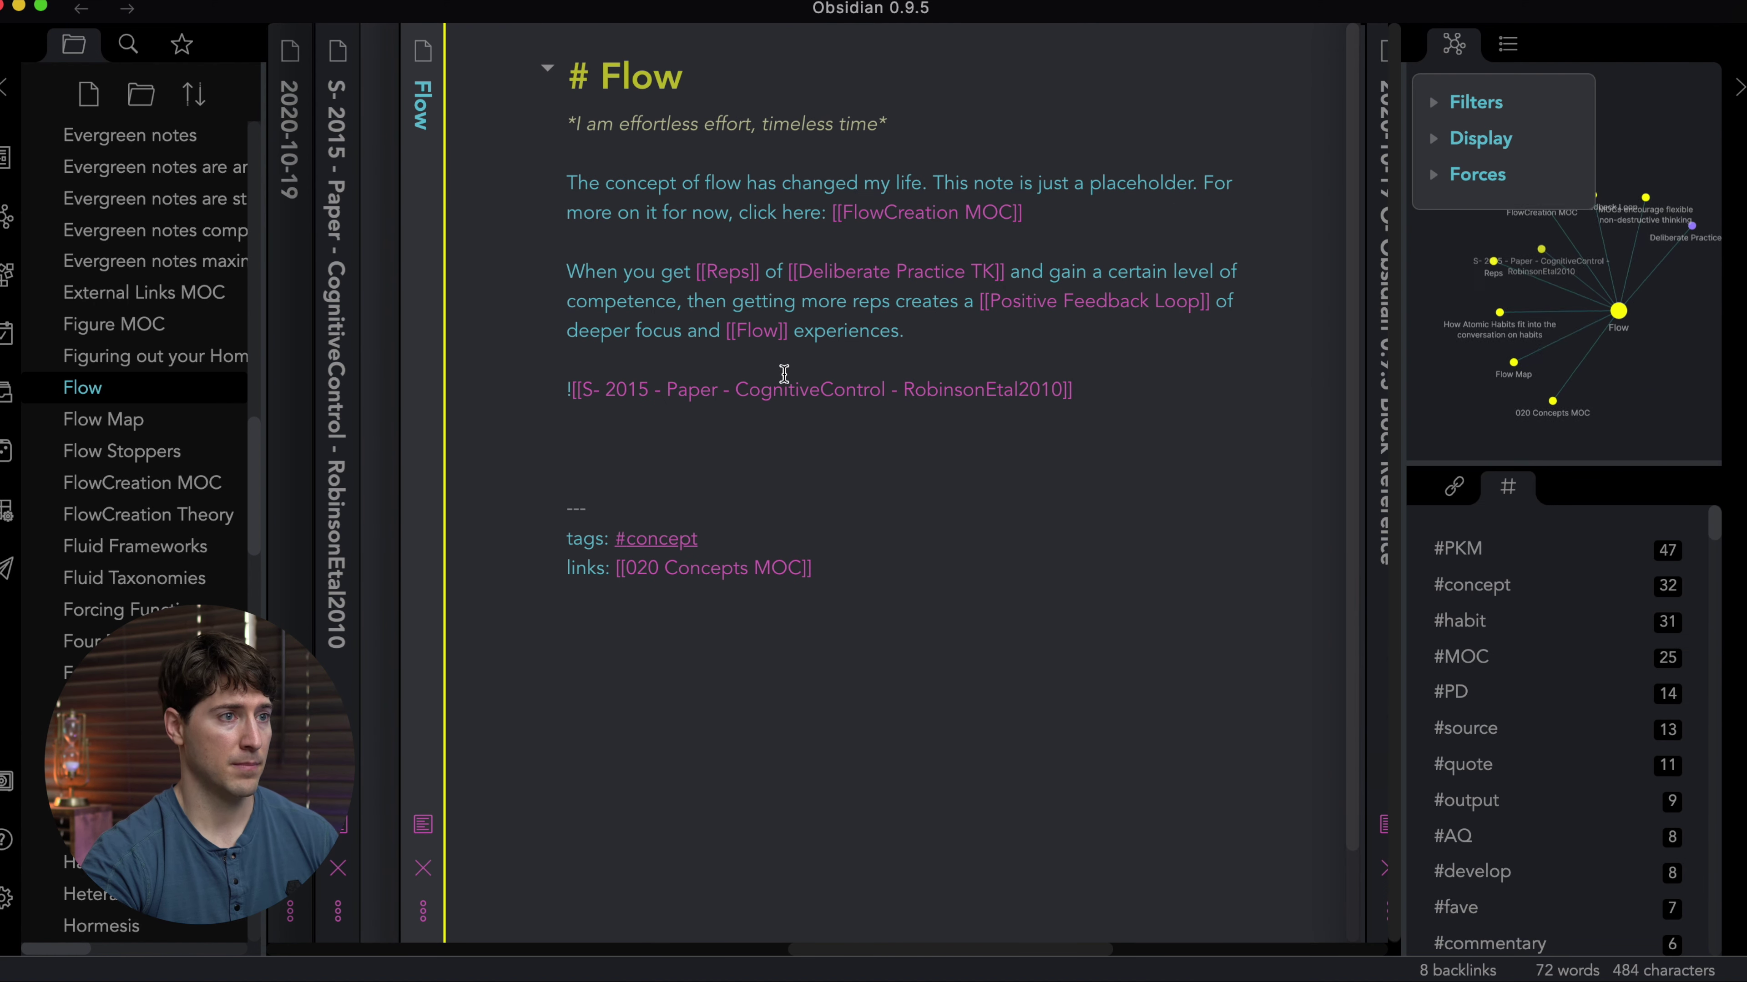
Point the paper embed in the Flow note to the block with the neurocognitive quotation about the anterior cingulate cortex.
key(BackSpace)
key(BackSpace)
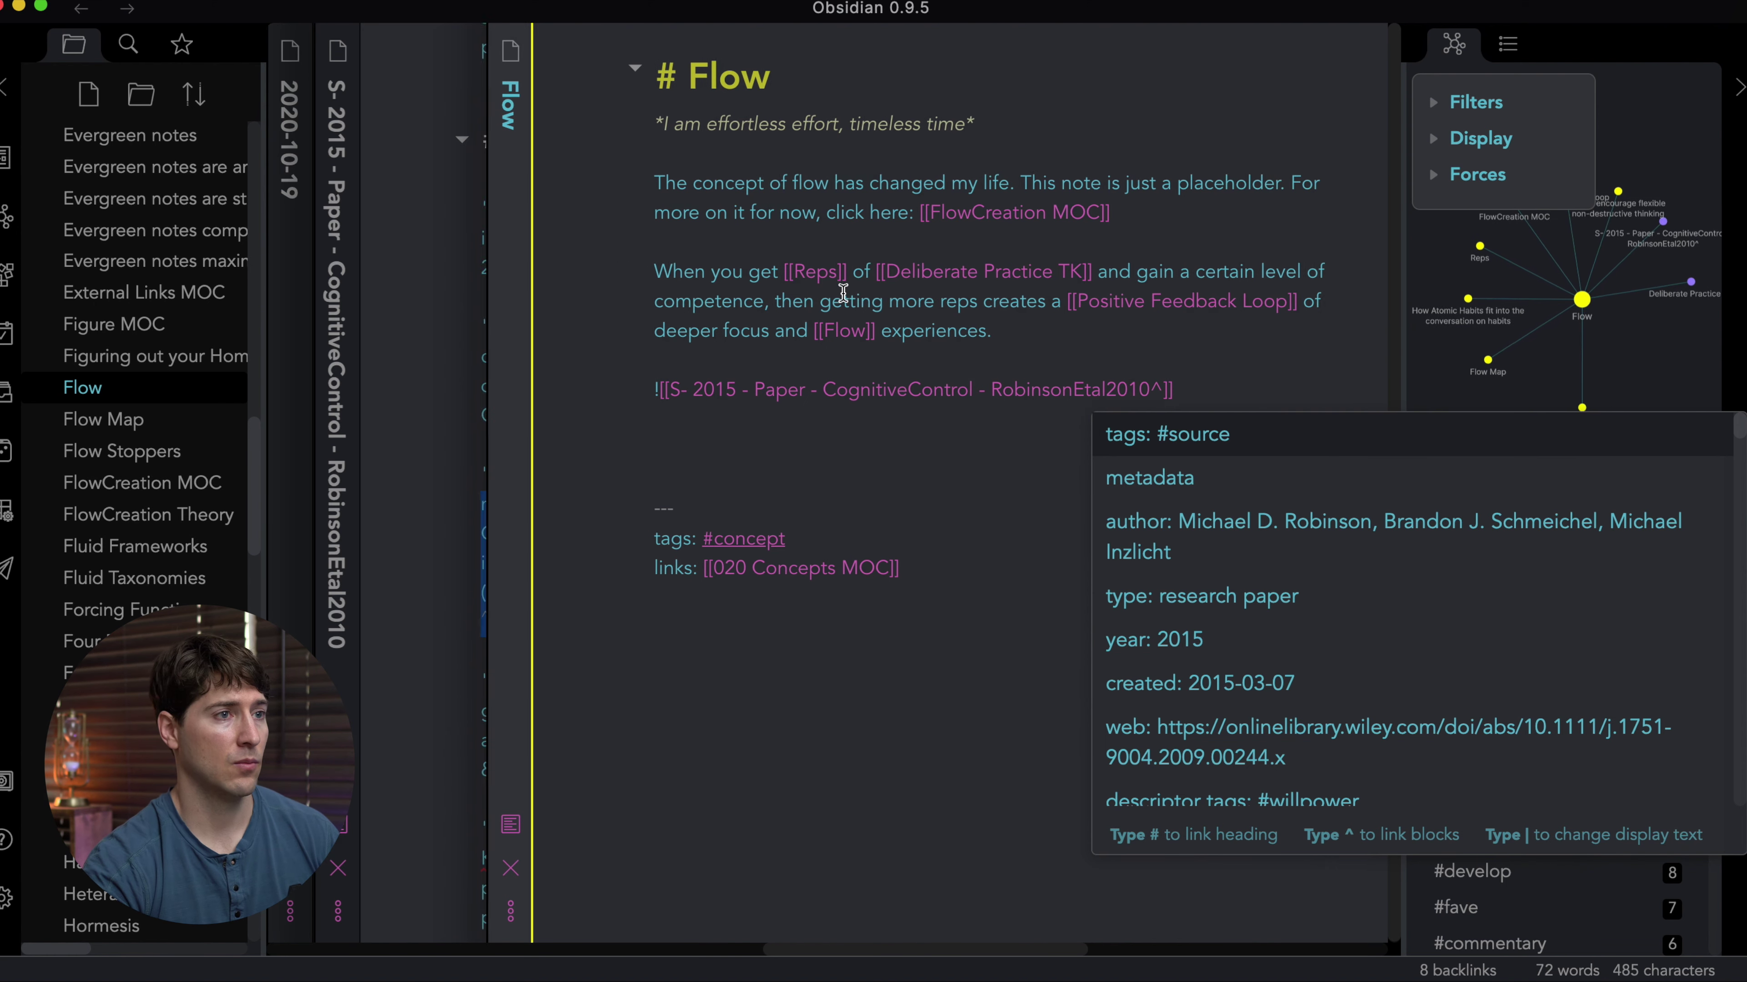
scroll(1056, 377, left, 6)
scroll(1247, 561, down, 8)
scroll(1246, 561, down, 10)
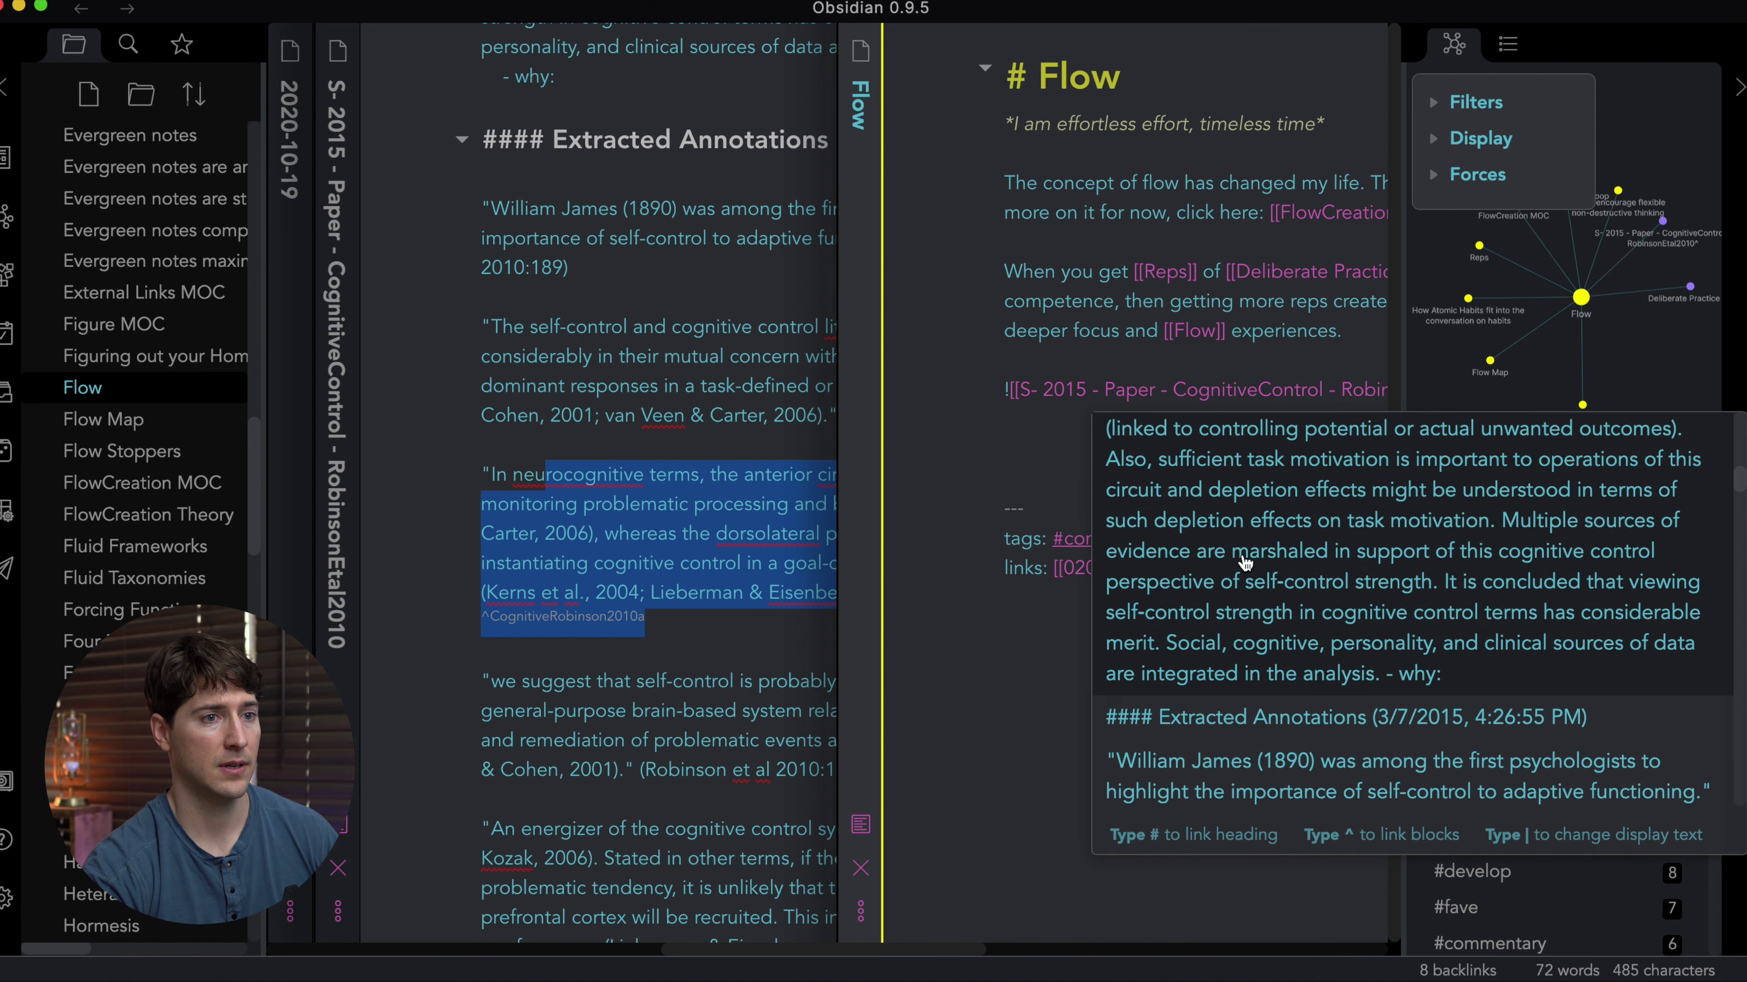
scroll(1258, 677, down, 1)
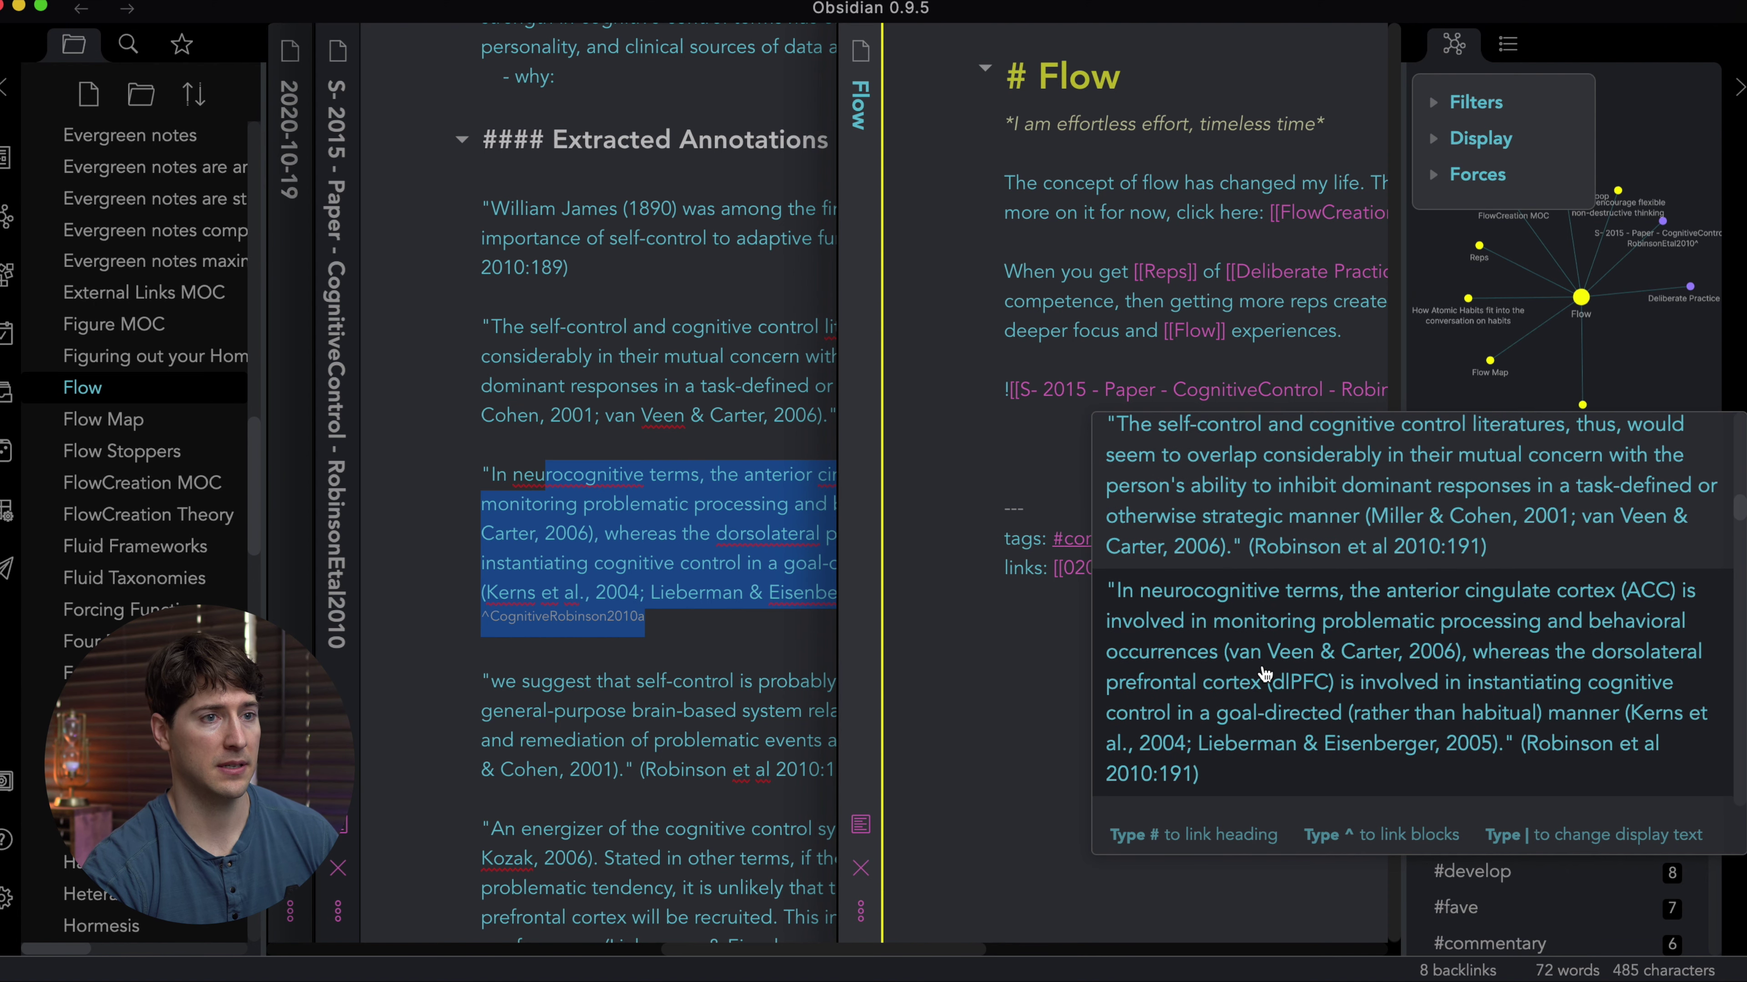
click(1261, 638)
scroll(1162, 447, right, 5)
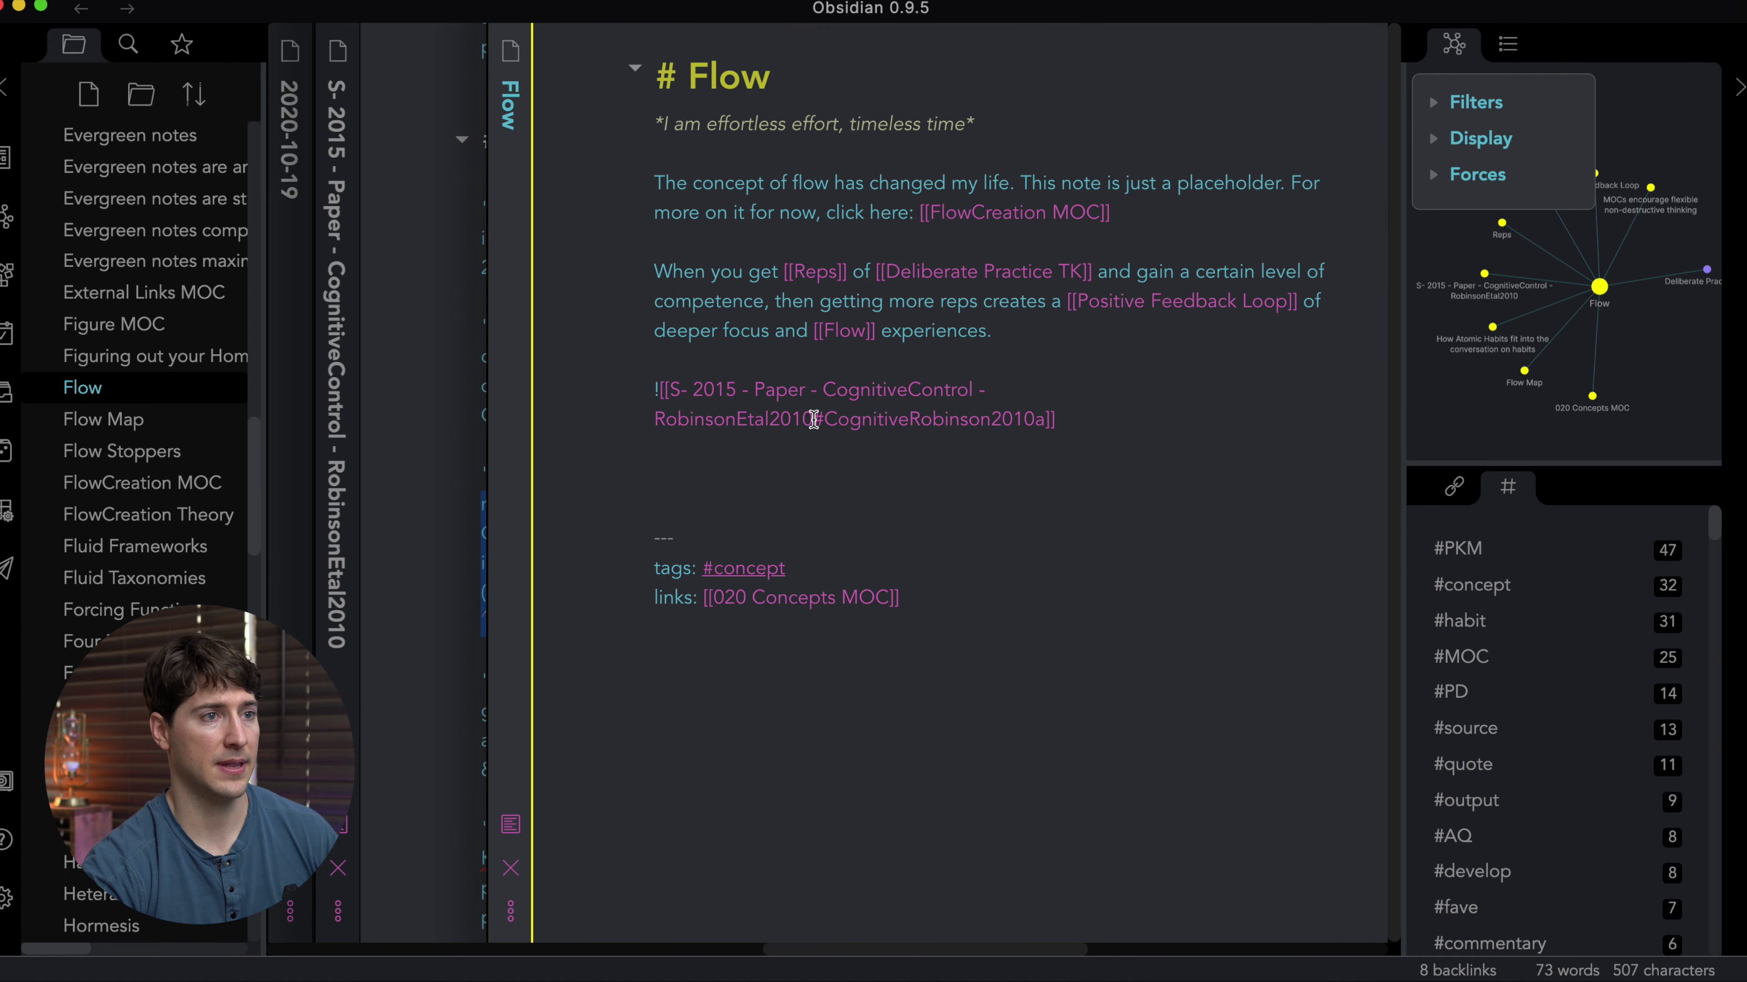
Compare the block ID in the Flow note's embed with the custom ID below the quotation in the paper note.
drag(814, 420, 1045, 421)
click(976, 420)
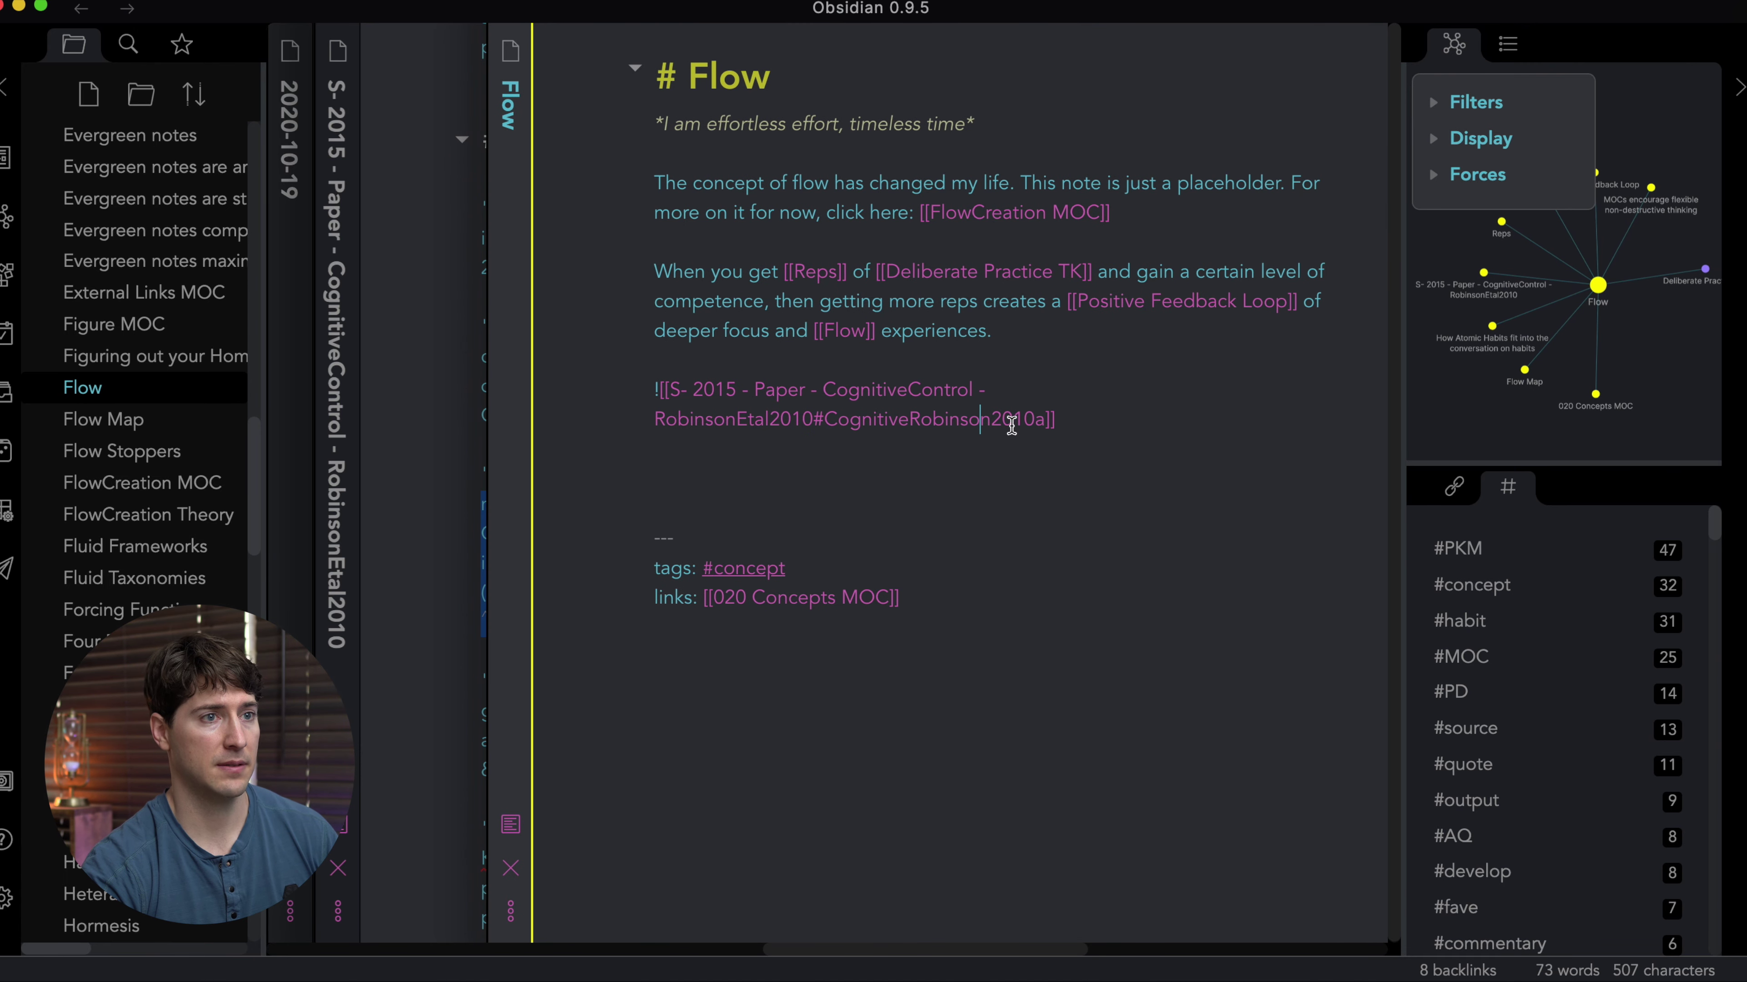
scroll(1000, 427, left, 2)
scroll(1072, 421, left, 6)
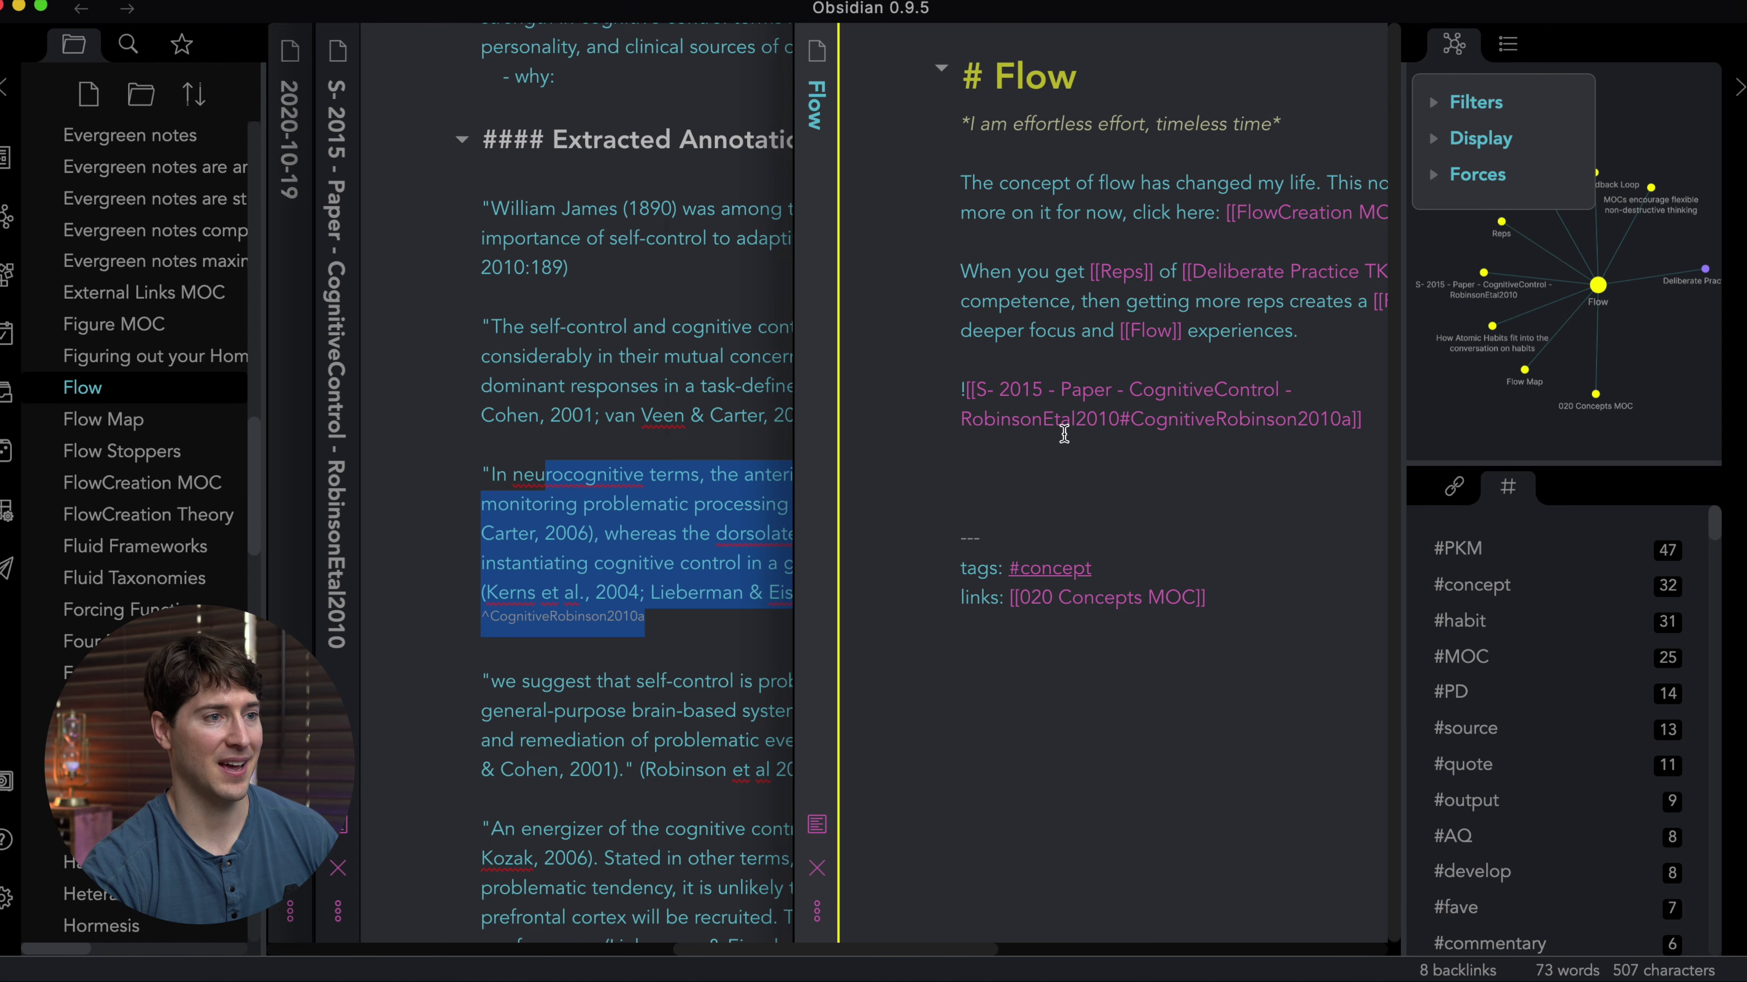
drag(643, 618, 496, 598)
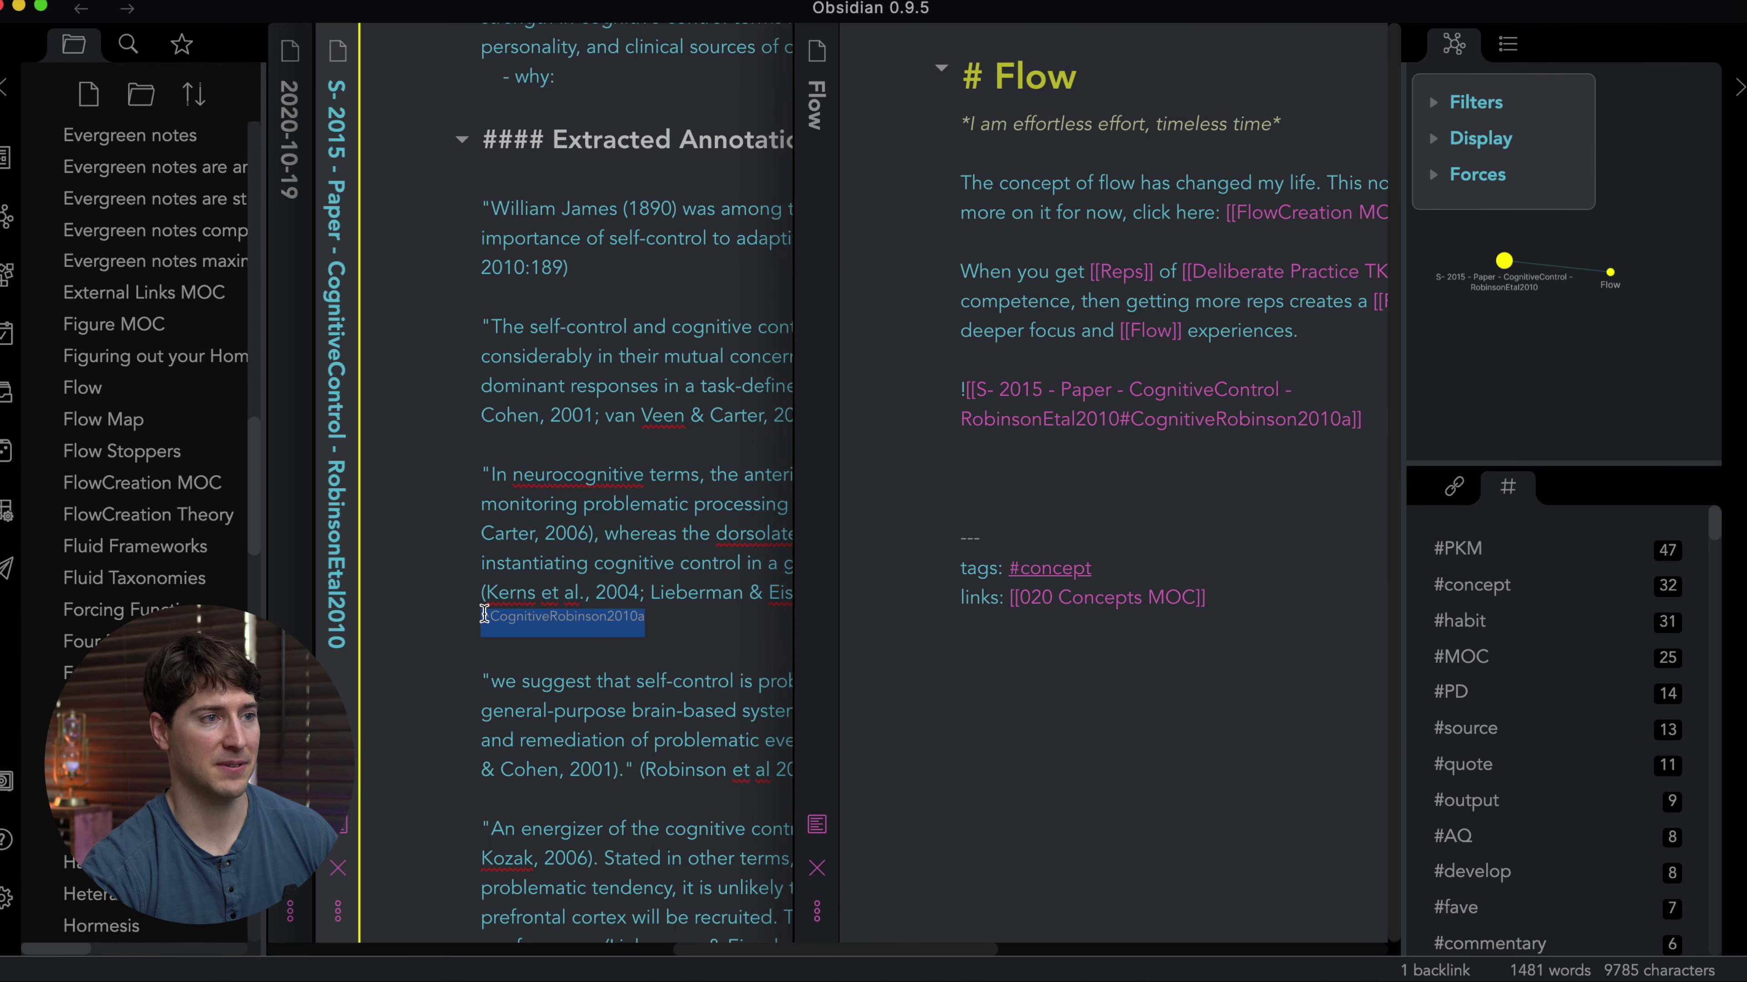
click(507, 619)
Preview the Flow note with the embedded quotation and follow the embed's link to its source passage.
scroll(1018, 421, right, 6)
key(super+e)
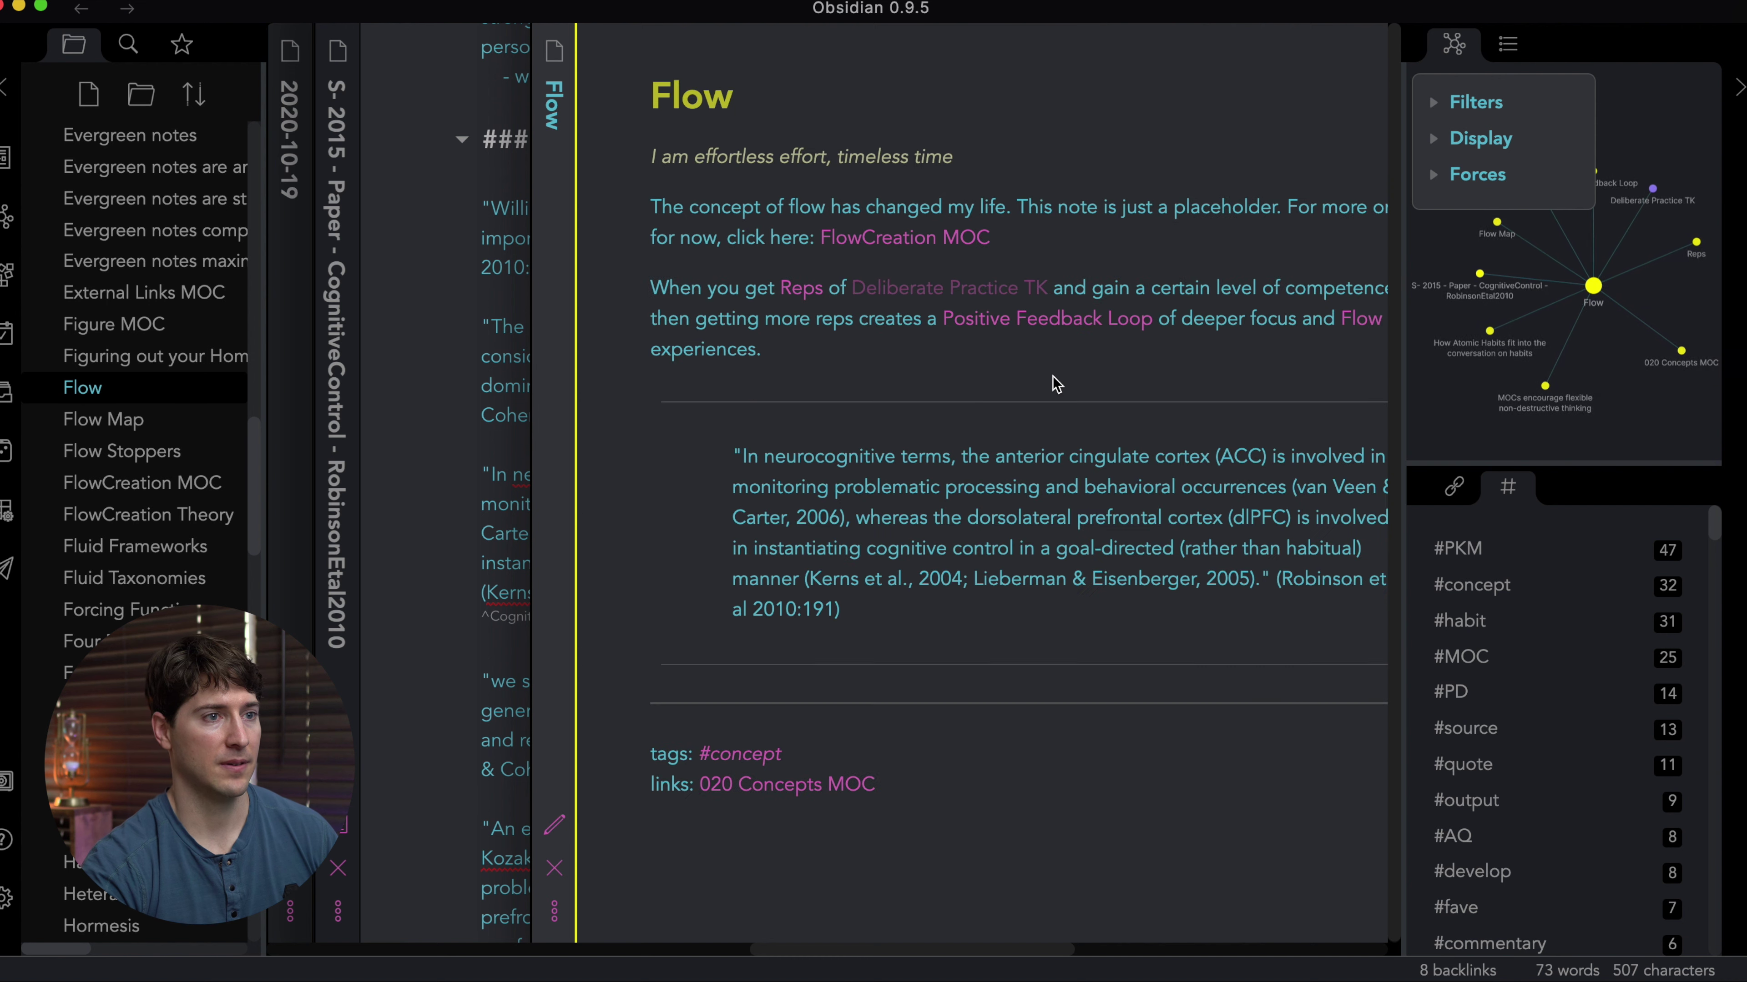
scroll(983, 368, right, 3)
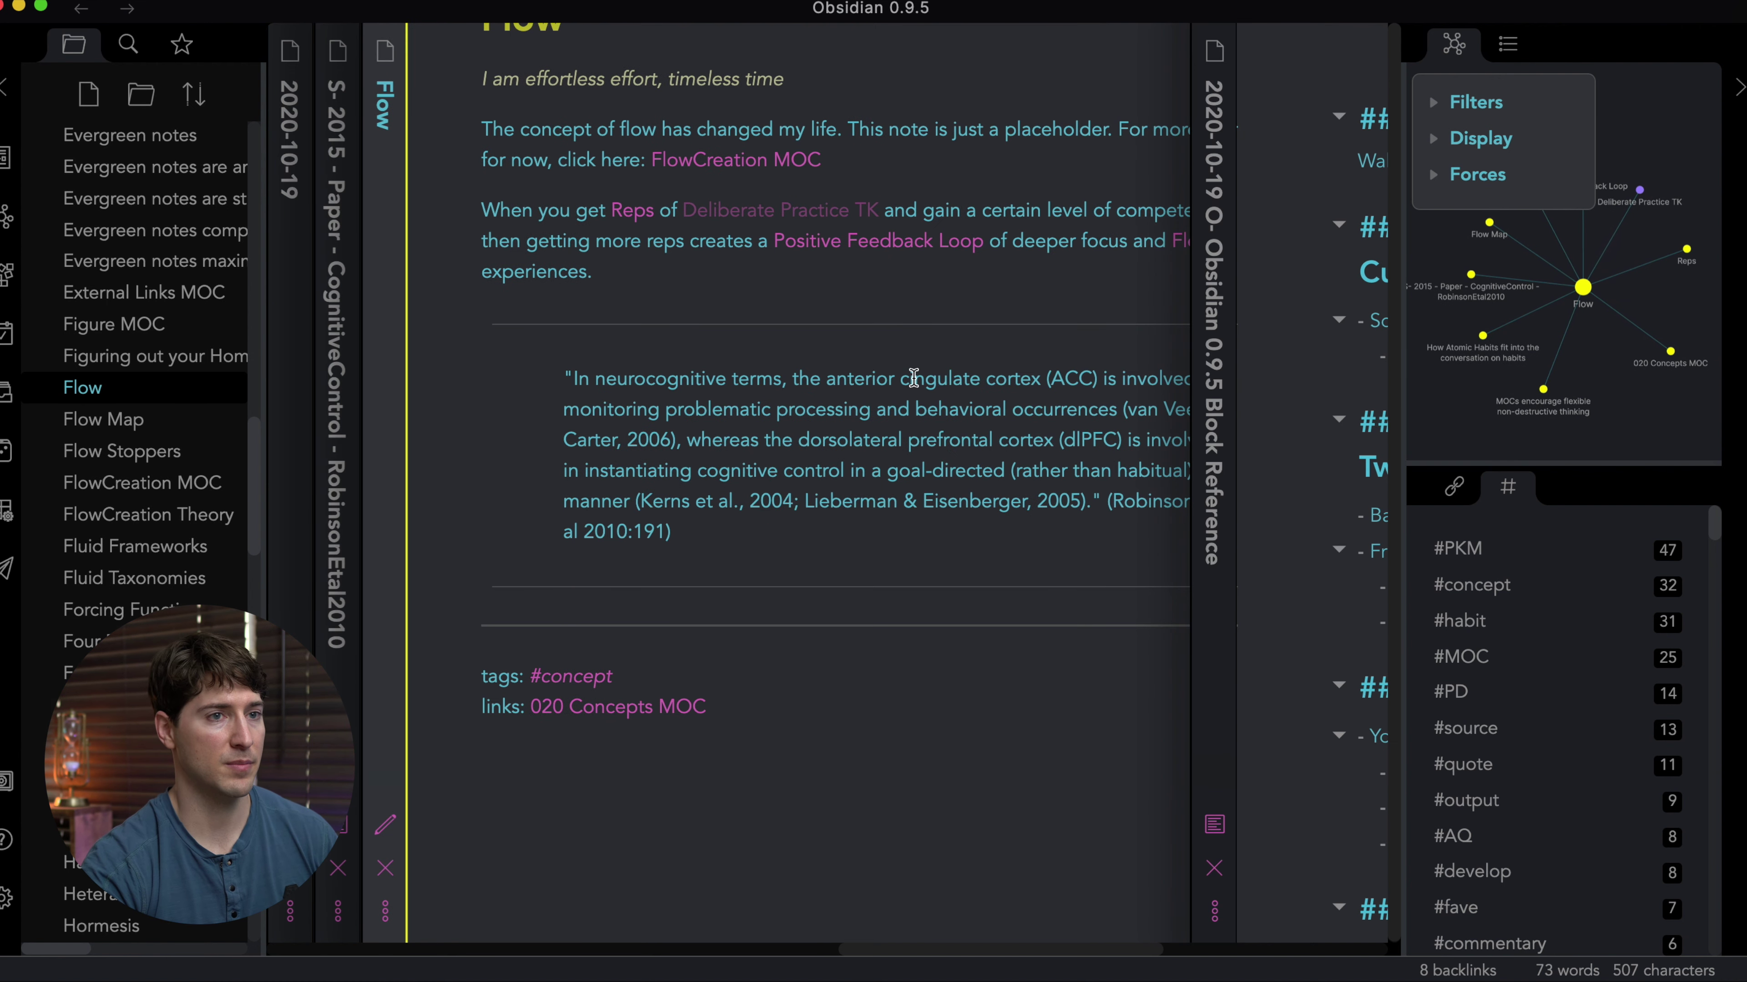
scroll(908, 386, left, 3)
scroll(875, 421, right, 2)
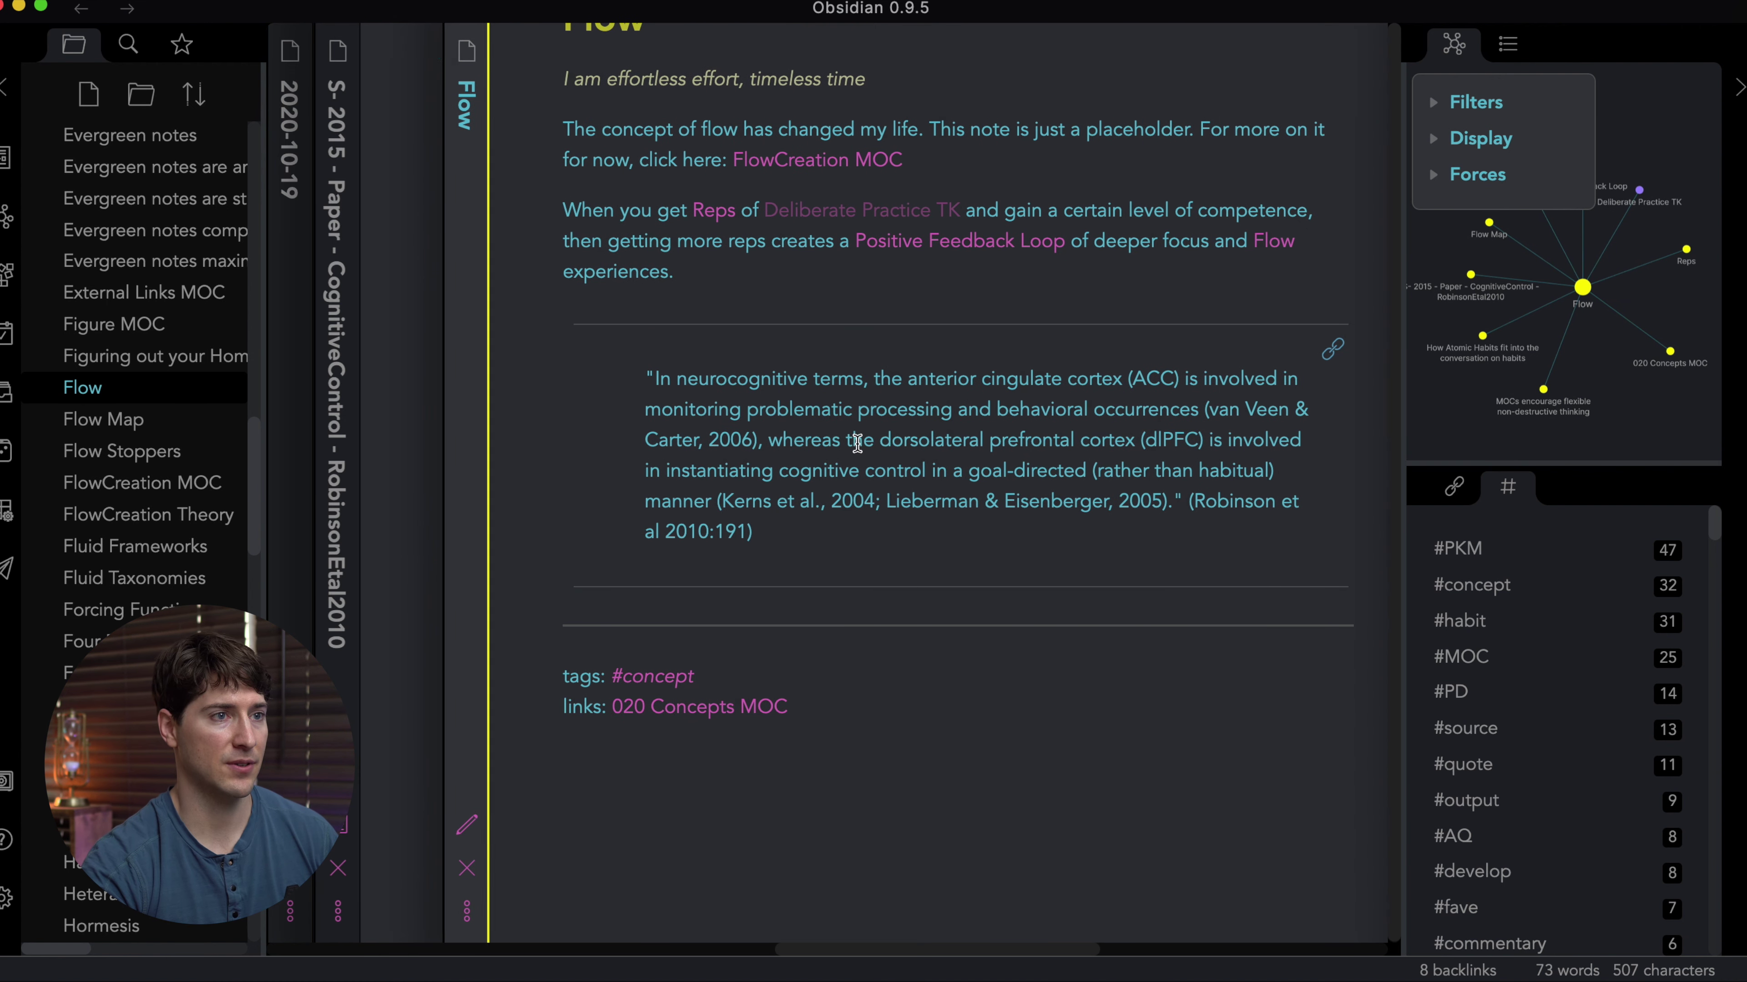
click(1289, 356)
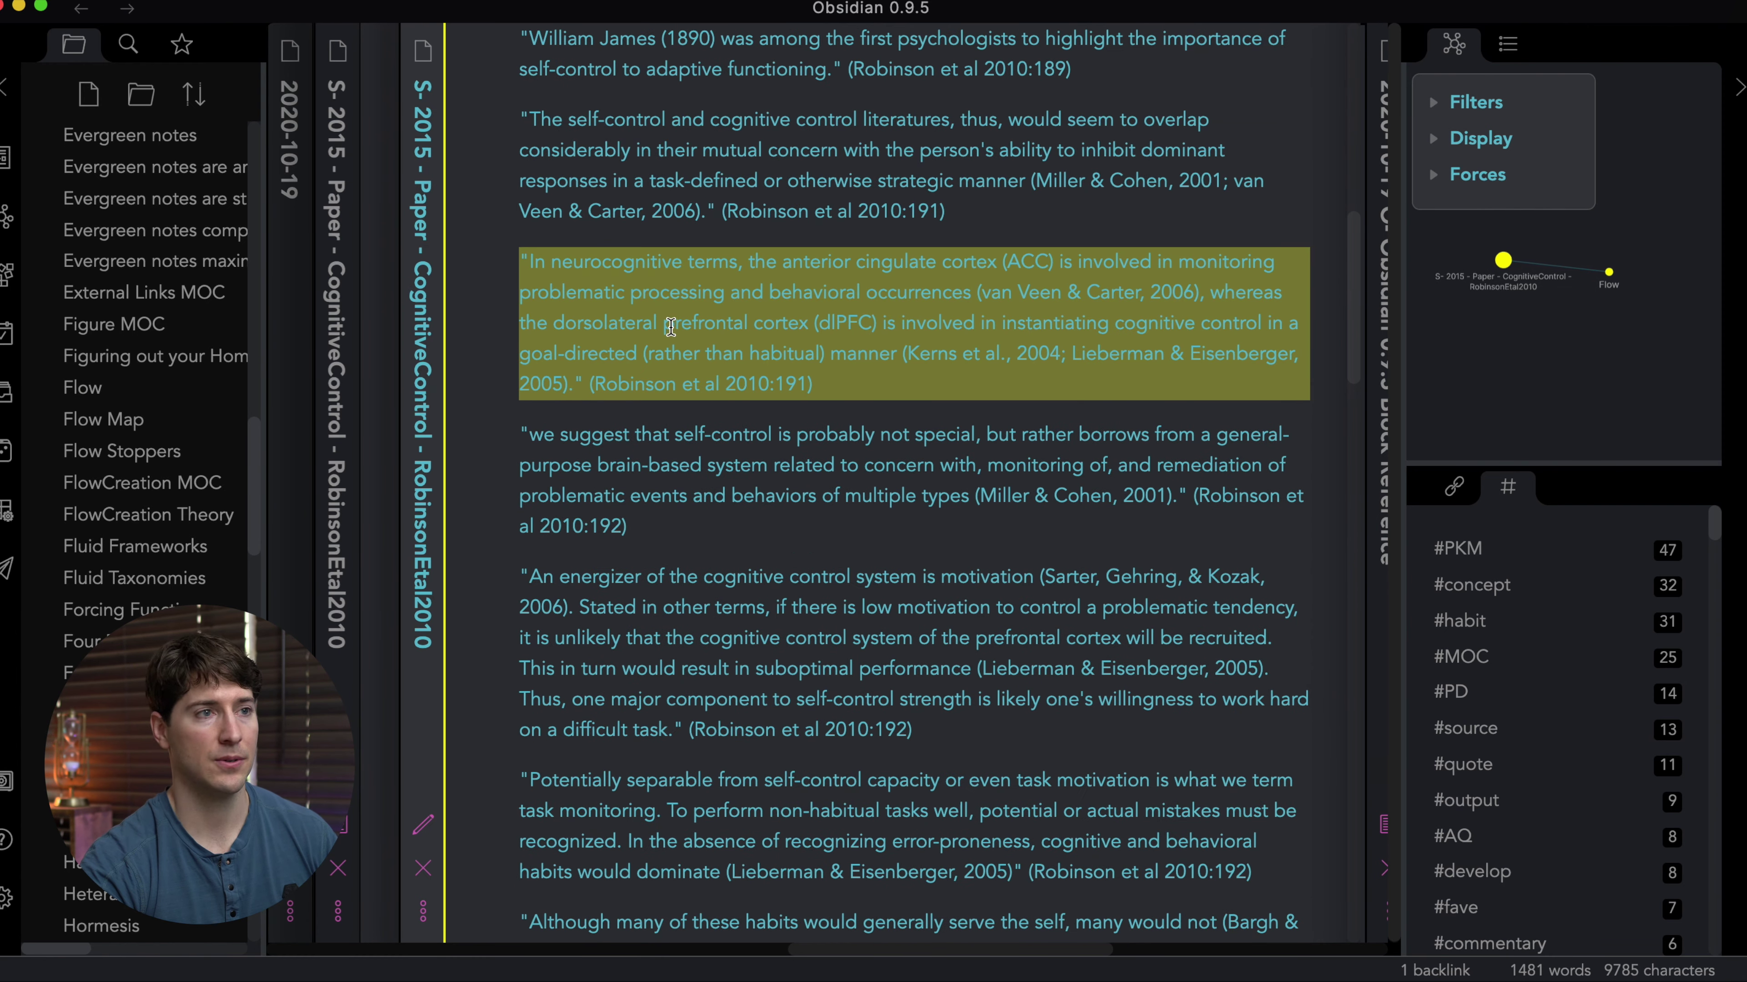
scroll(636, 307, right, 3)
scroll(645, 307, left, 3)
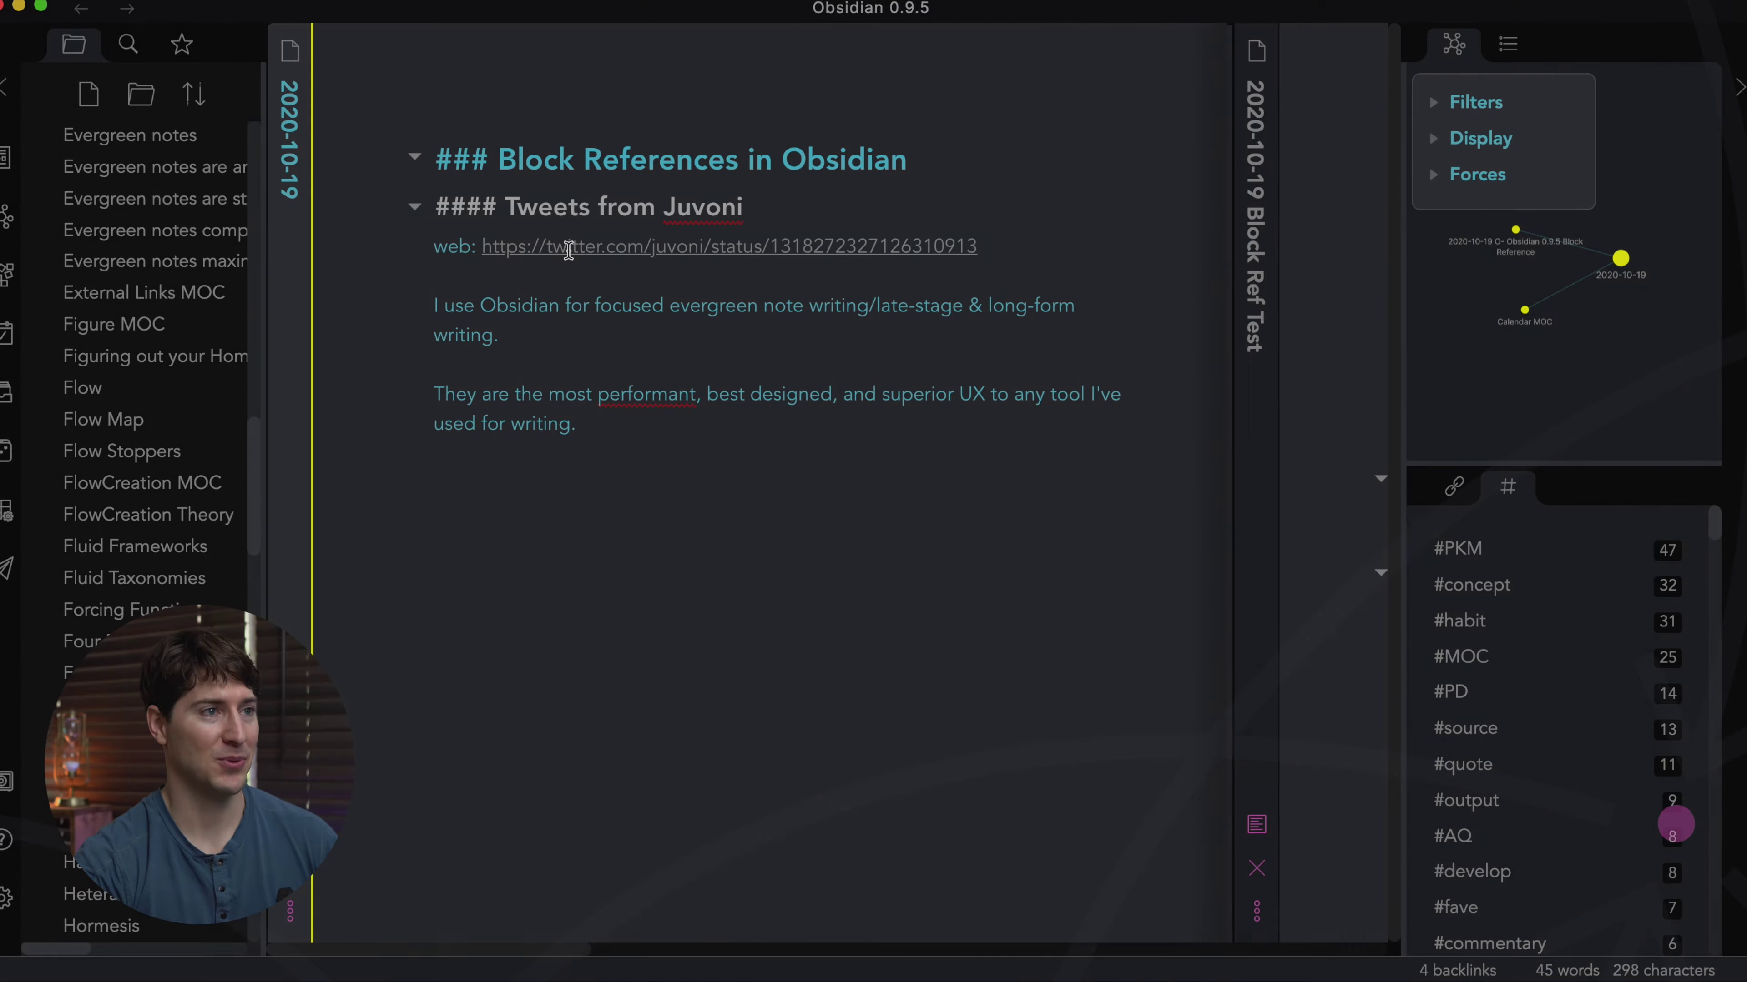
Open the tweet thread linked in the 2020-10-19 note and copy the two paragraphs beginning "I use Obsidian for focused evergreen note writing".
click(563, 247)
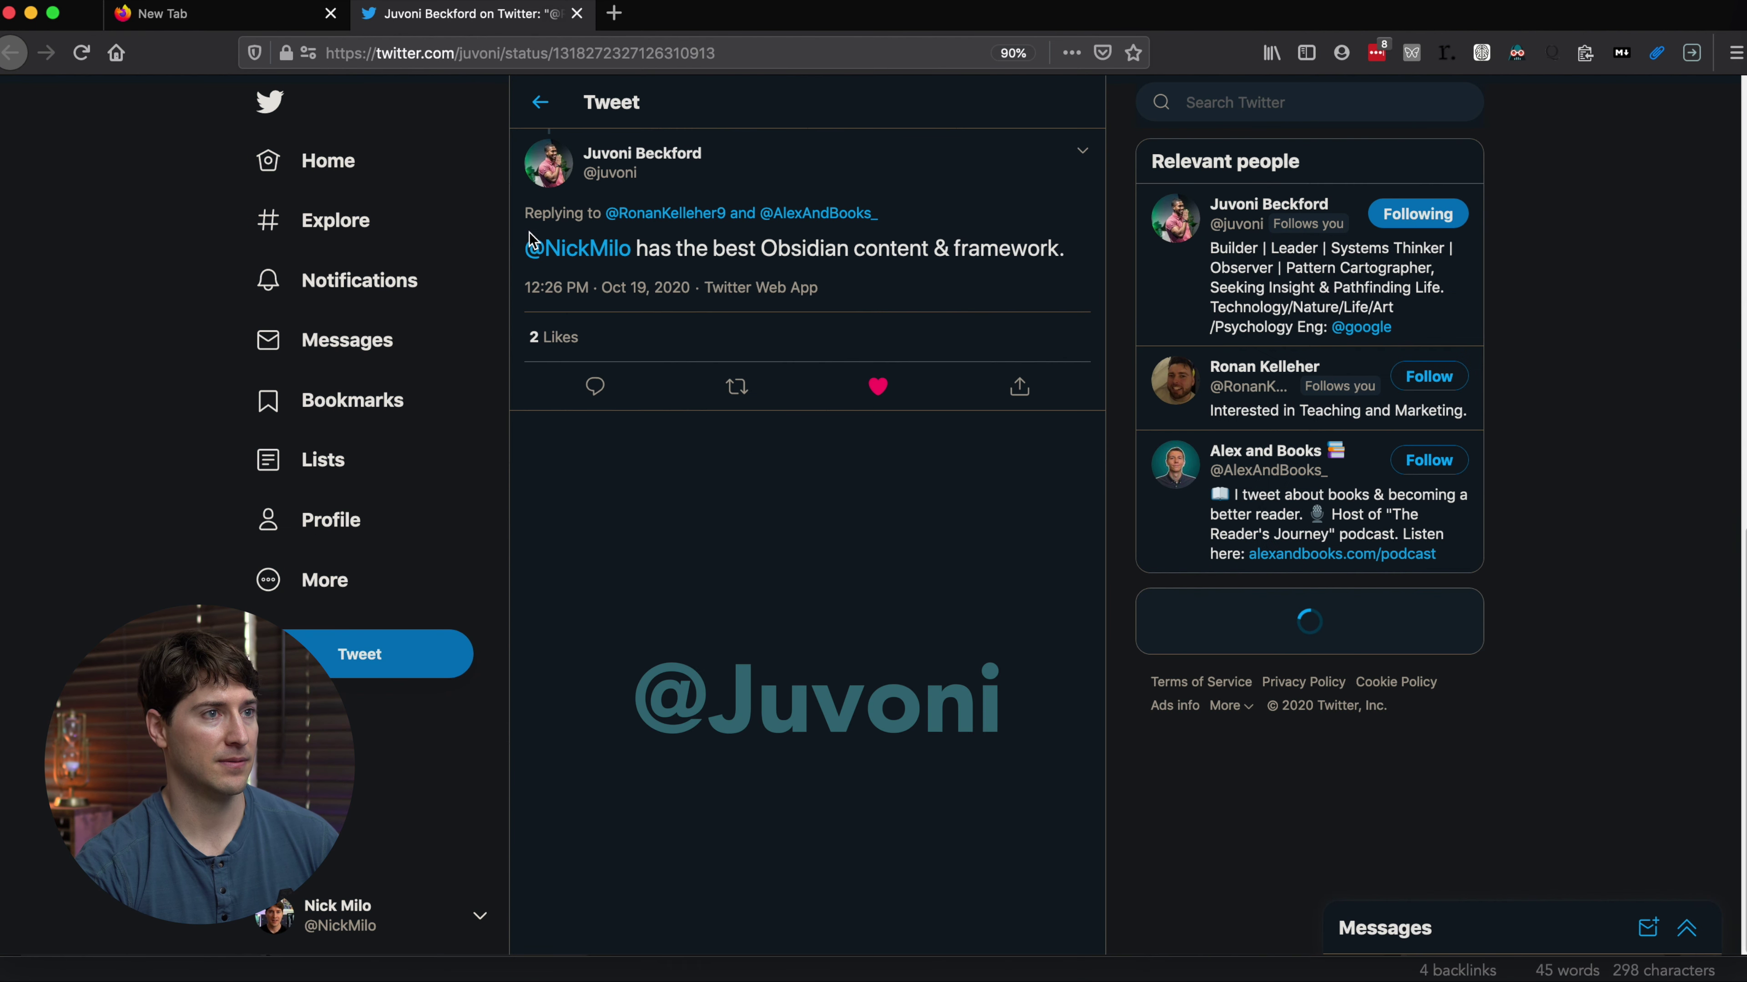
scroll(565, 348, up, 10)
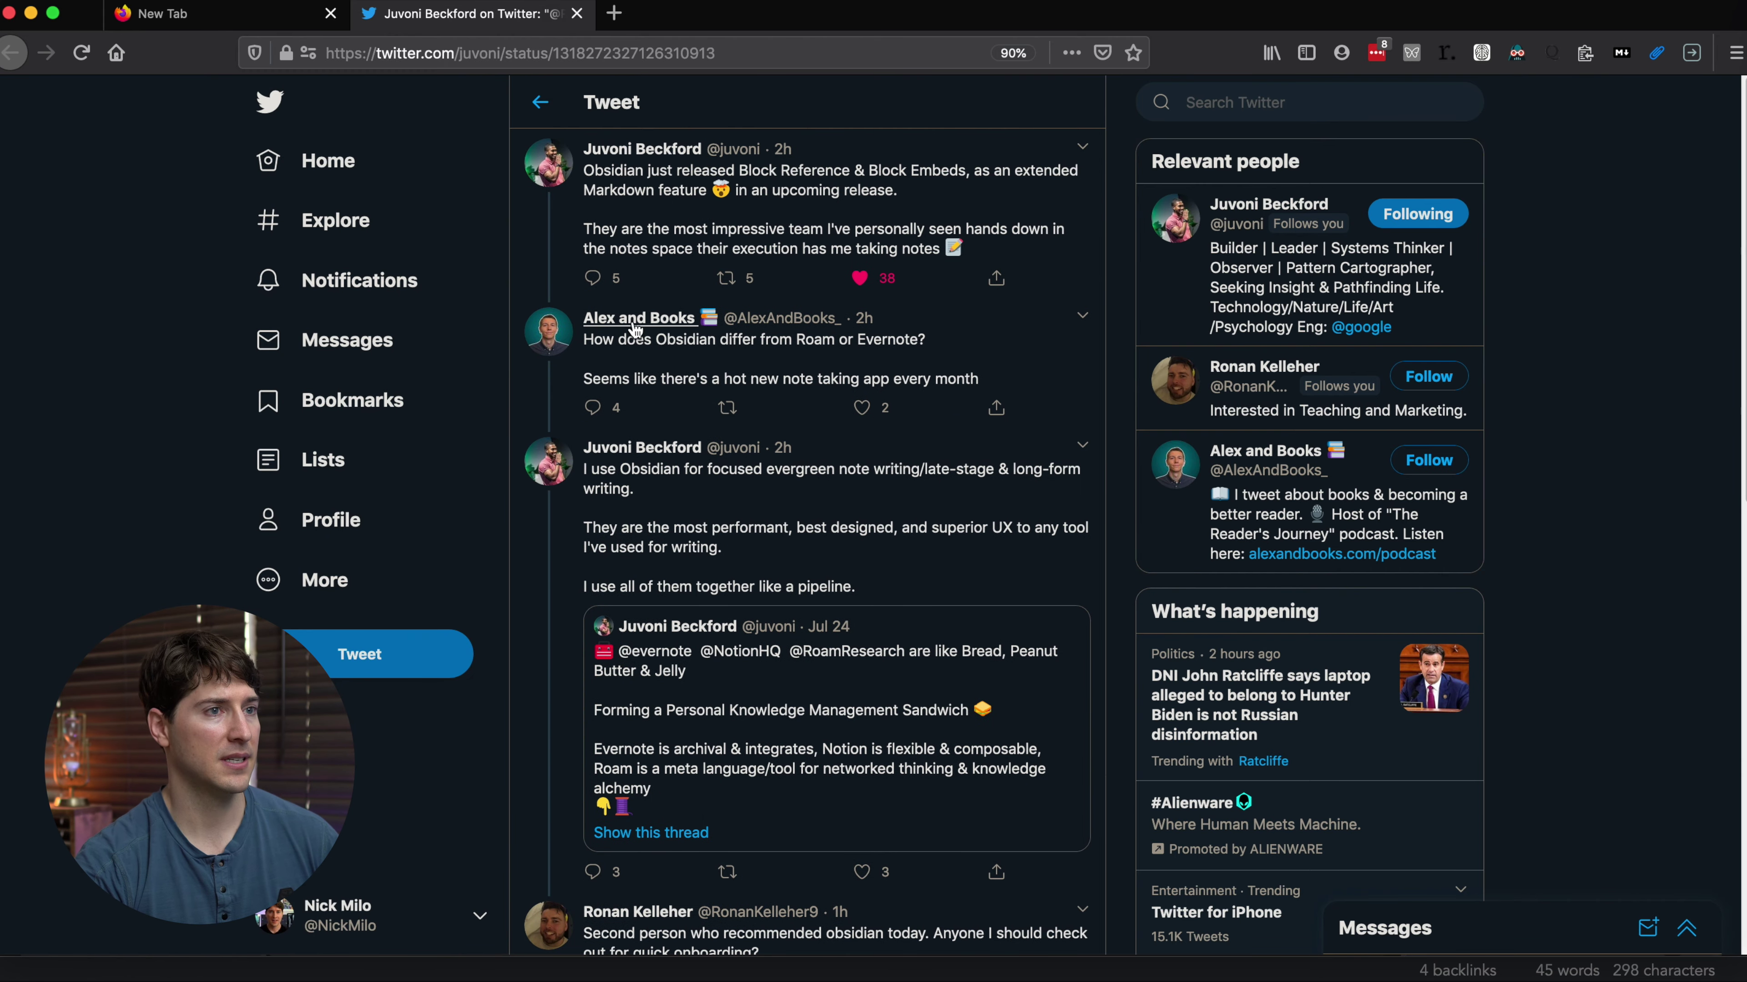
mouse_move(628, 305)
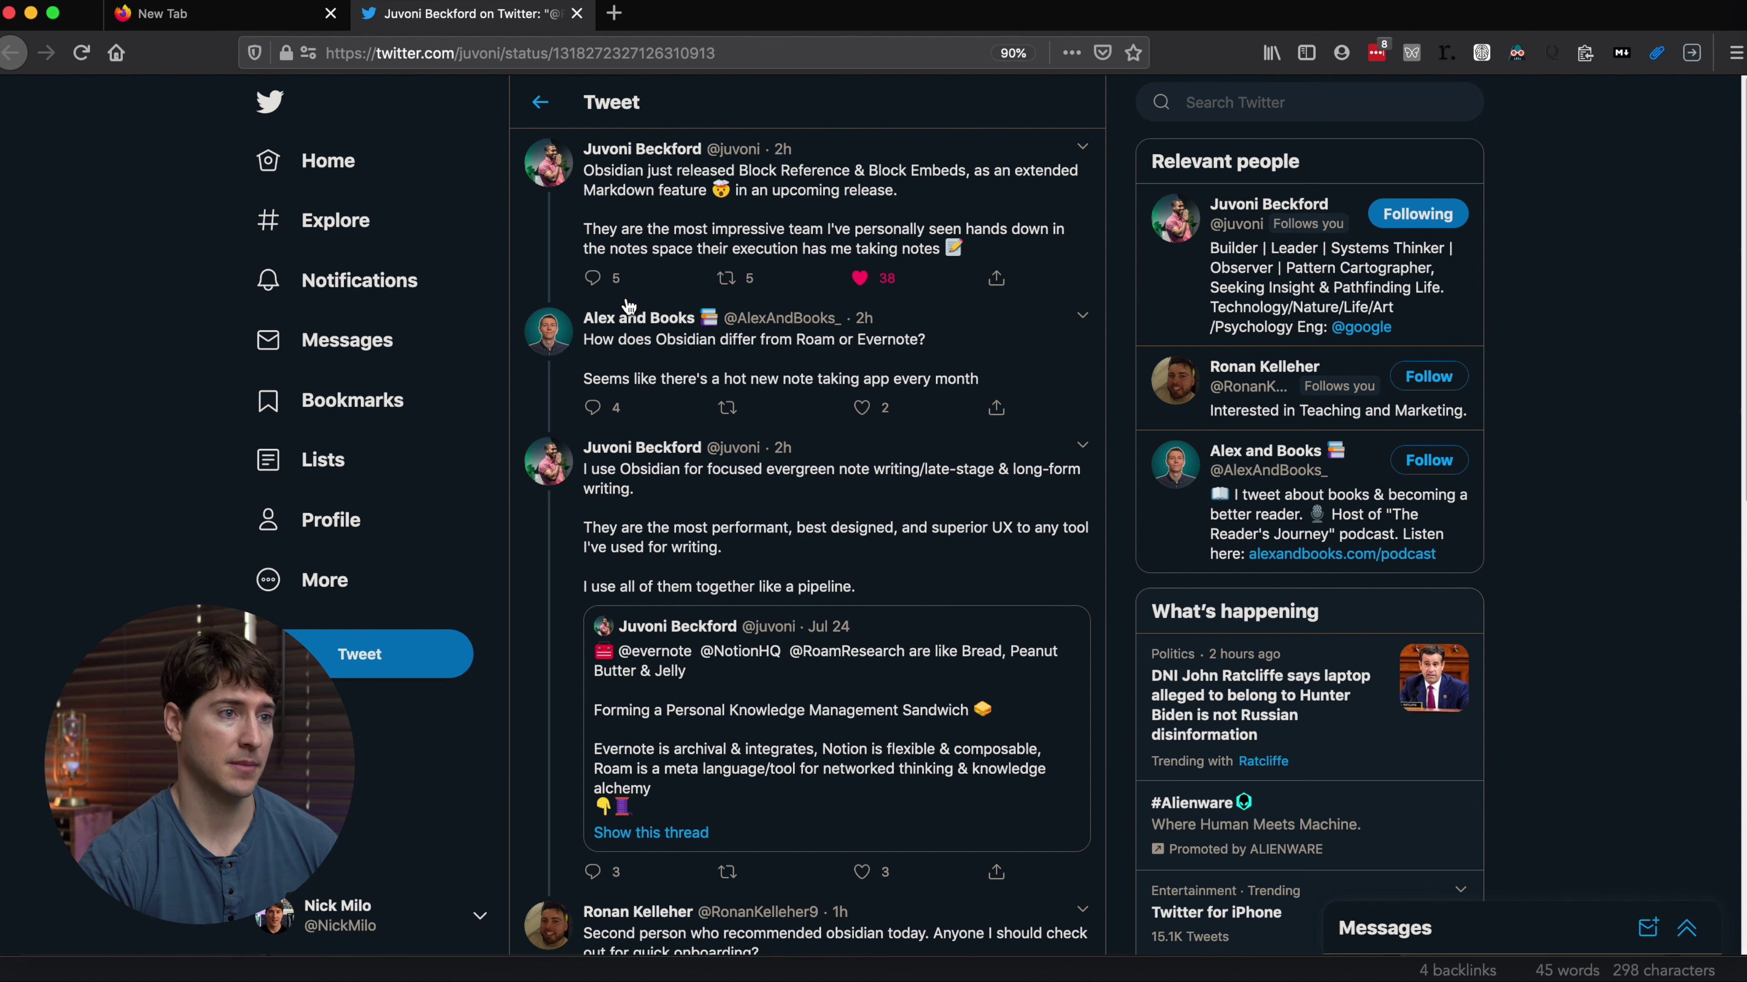
click(586, 478)
drag(587, 478, 829, 550)
key(super+c)
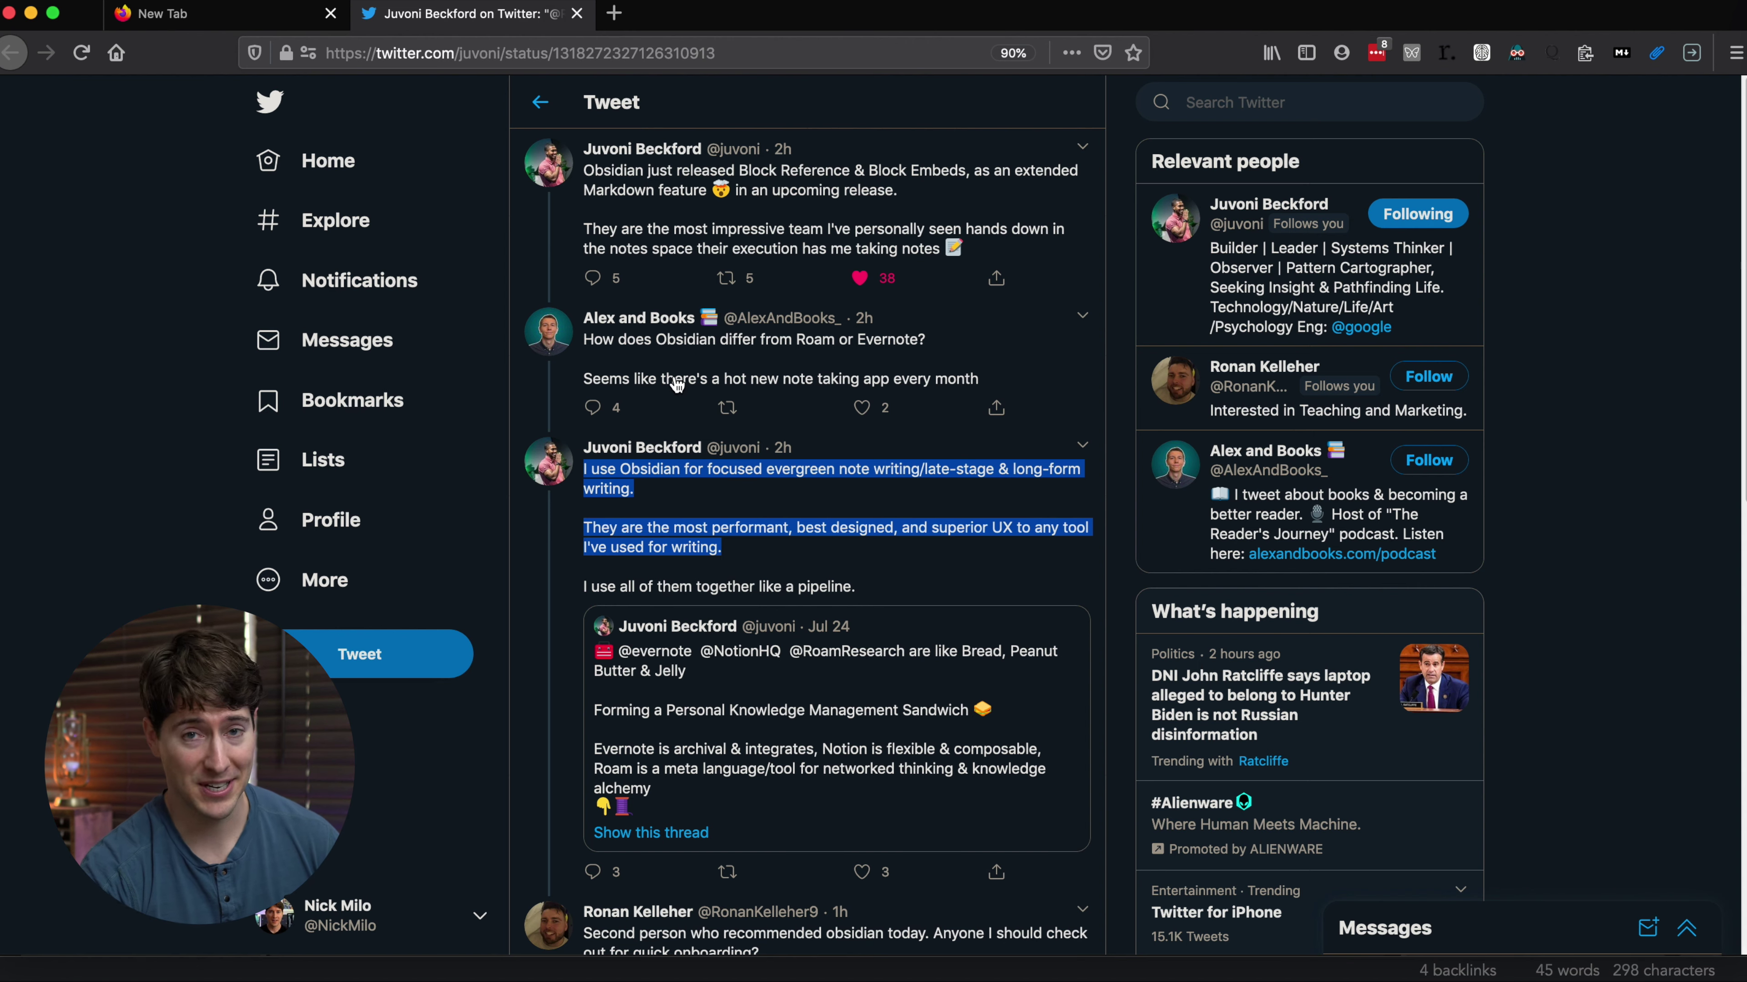
Switch back to Obsidian and add the block ID ^1 at the end of the first tweet paragraph in the 2020-10-19 note.
key(super+Tab)
drag(627, 442, 388, 302)
key(super+v)
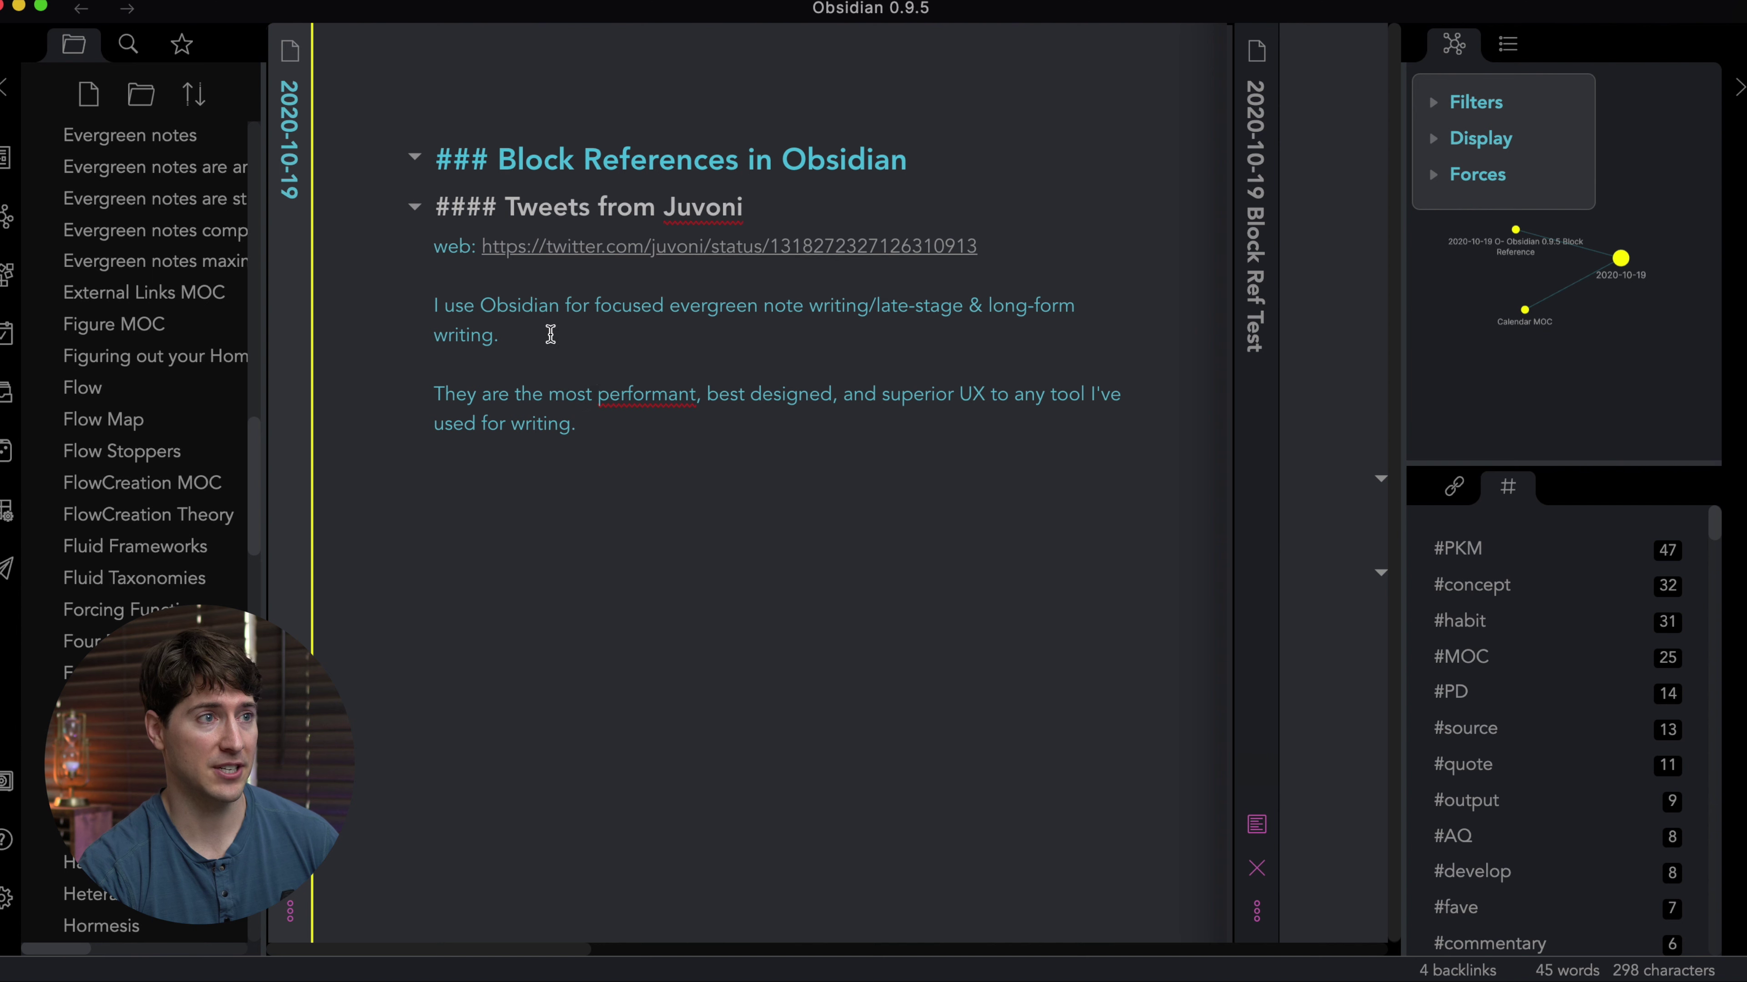
drag(497, 335, 419, 316)
click(457, 315)
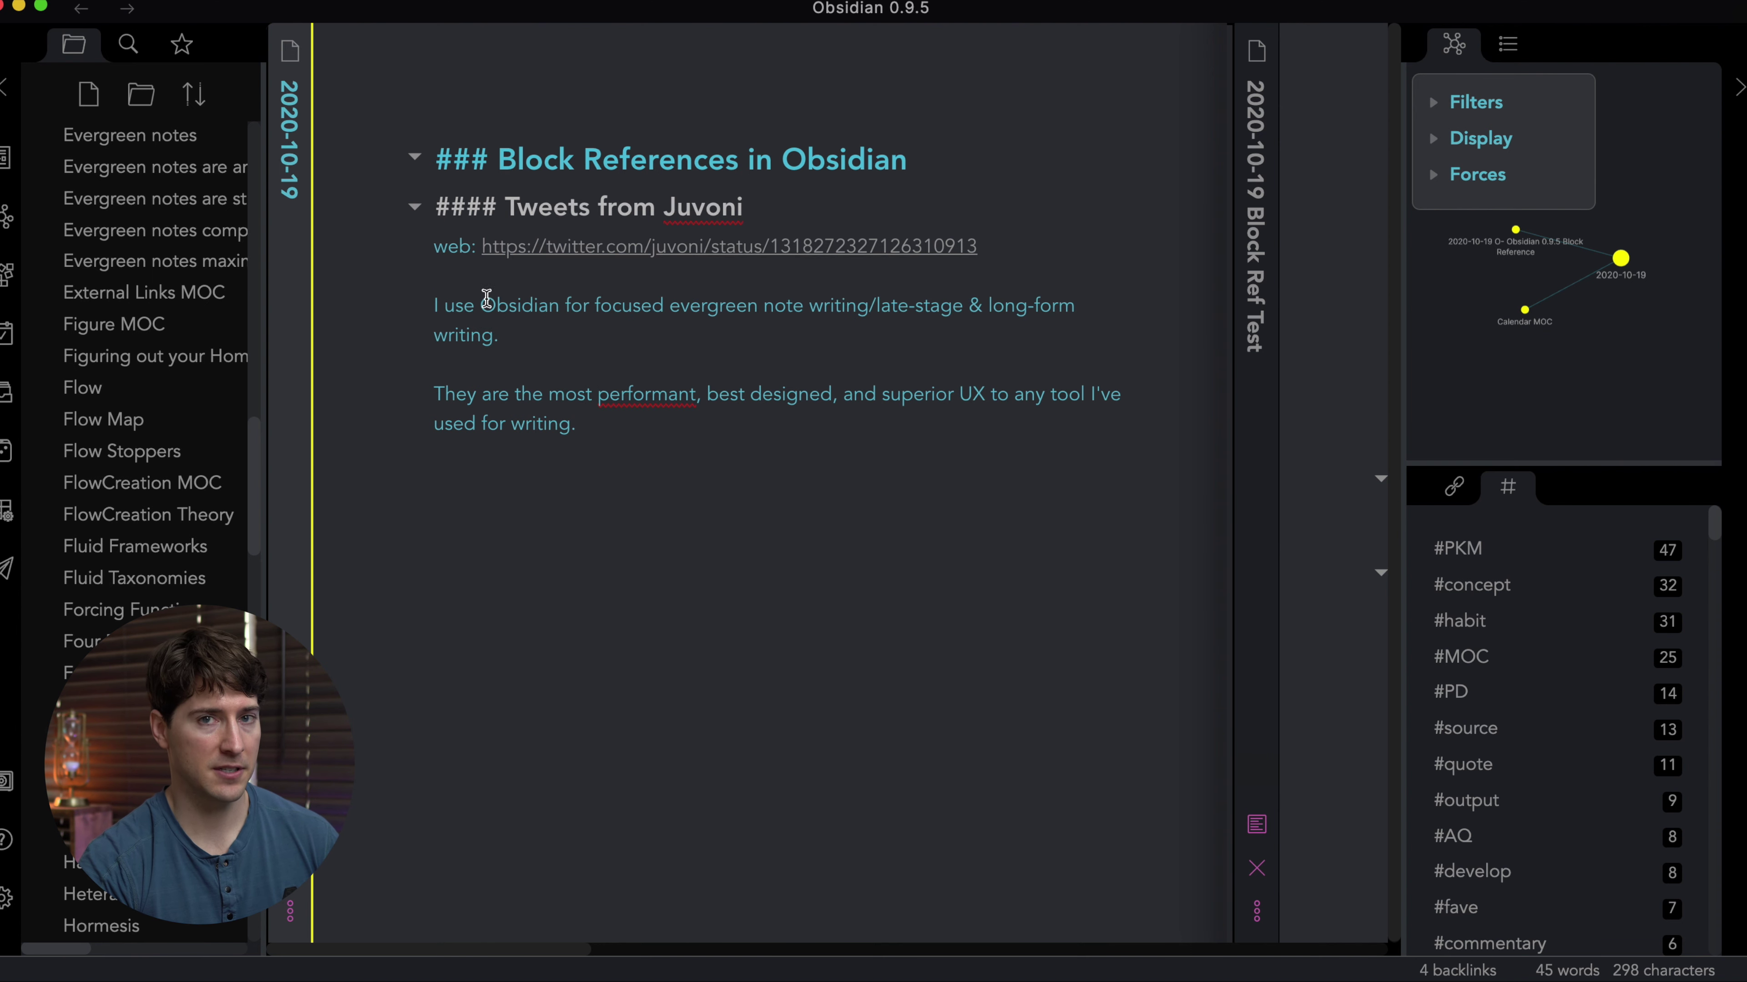
click(523, 336)
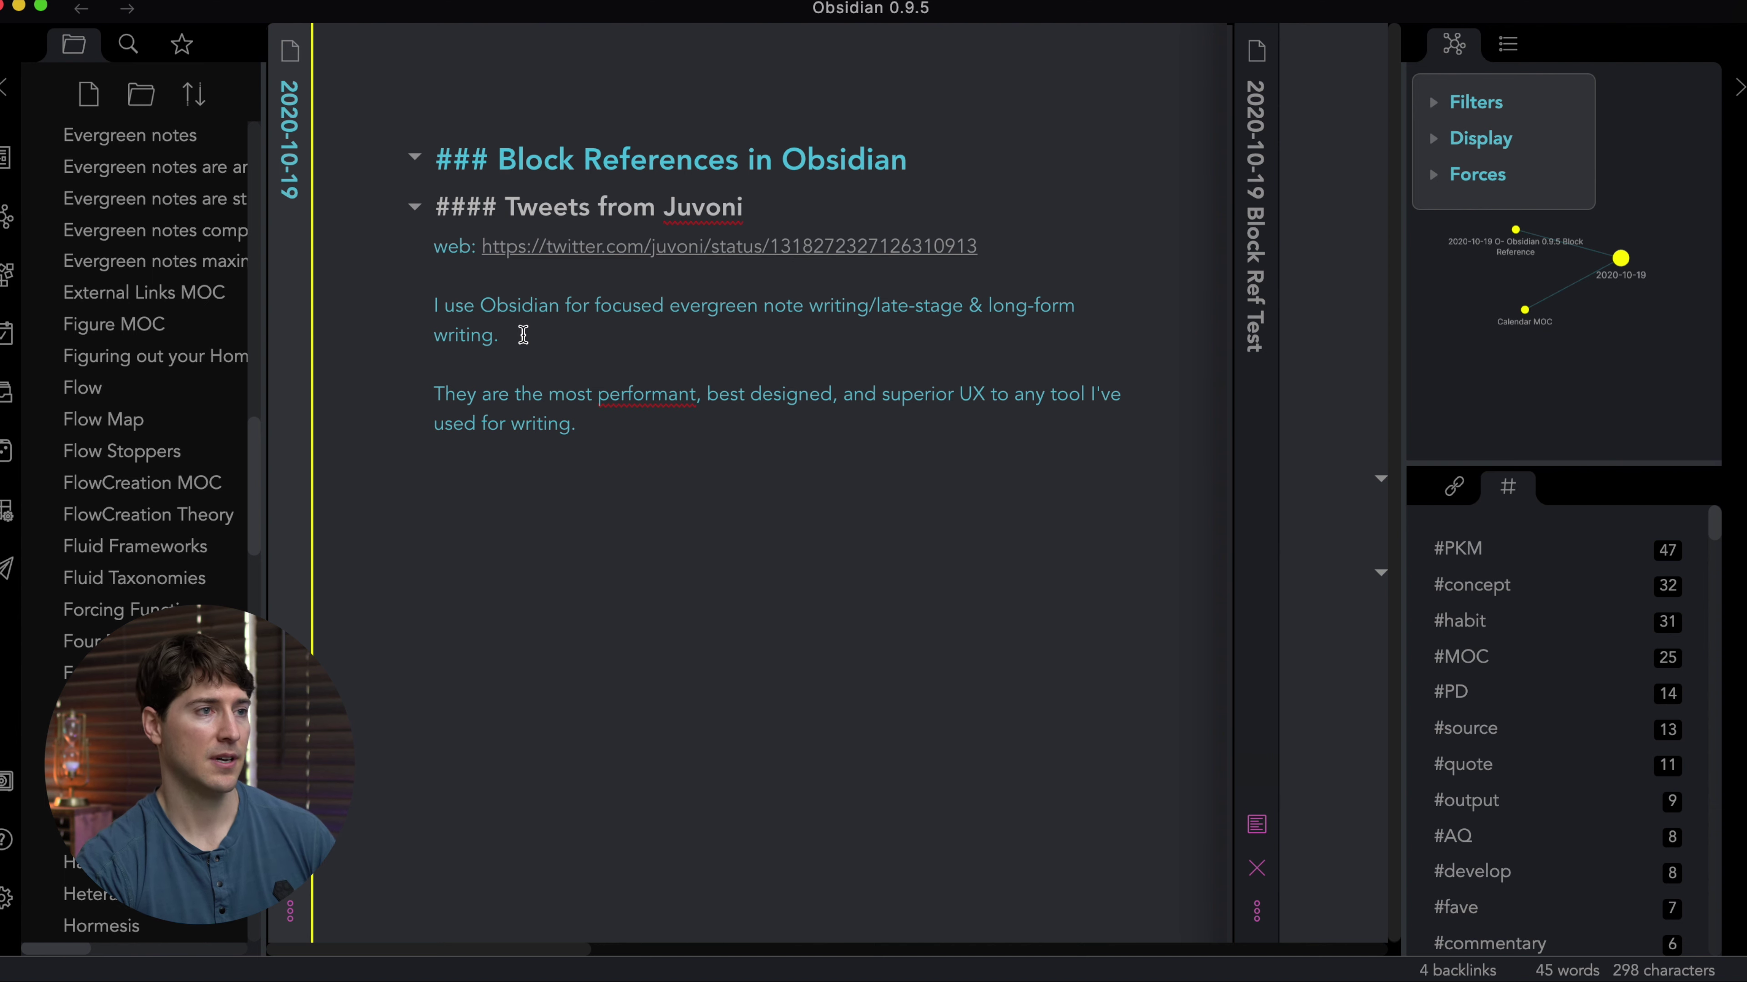
text(^1)
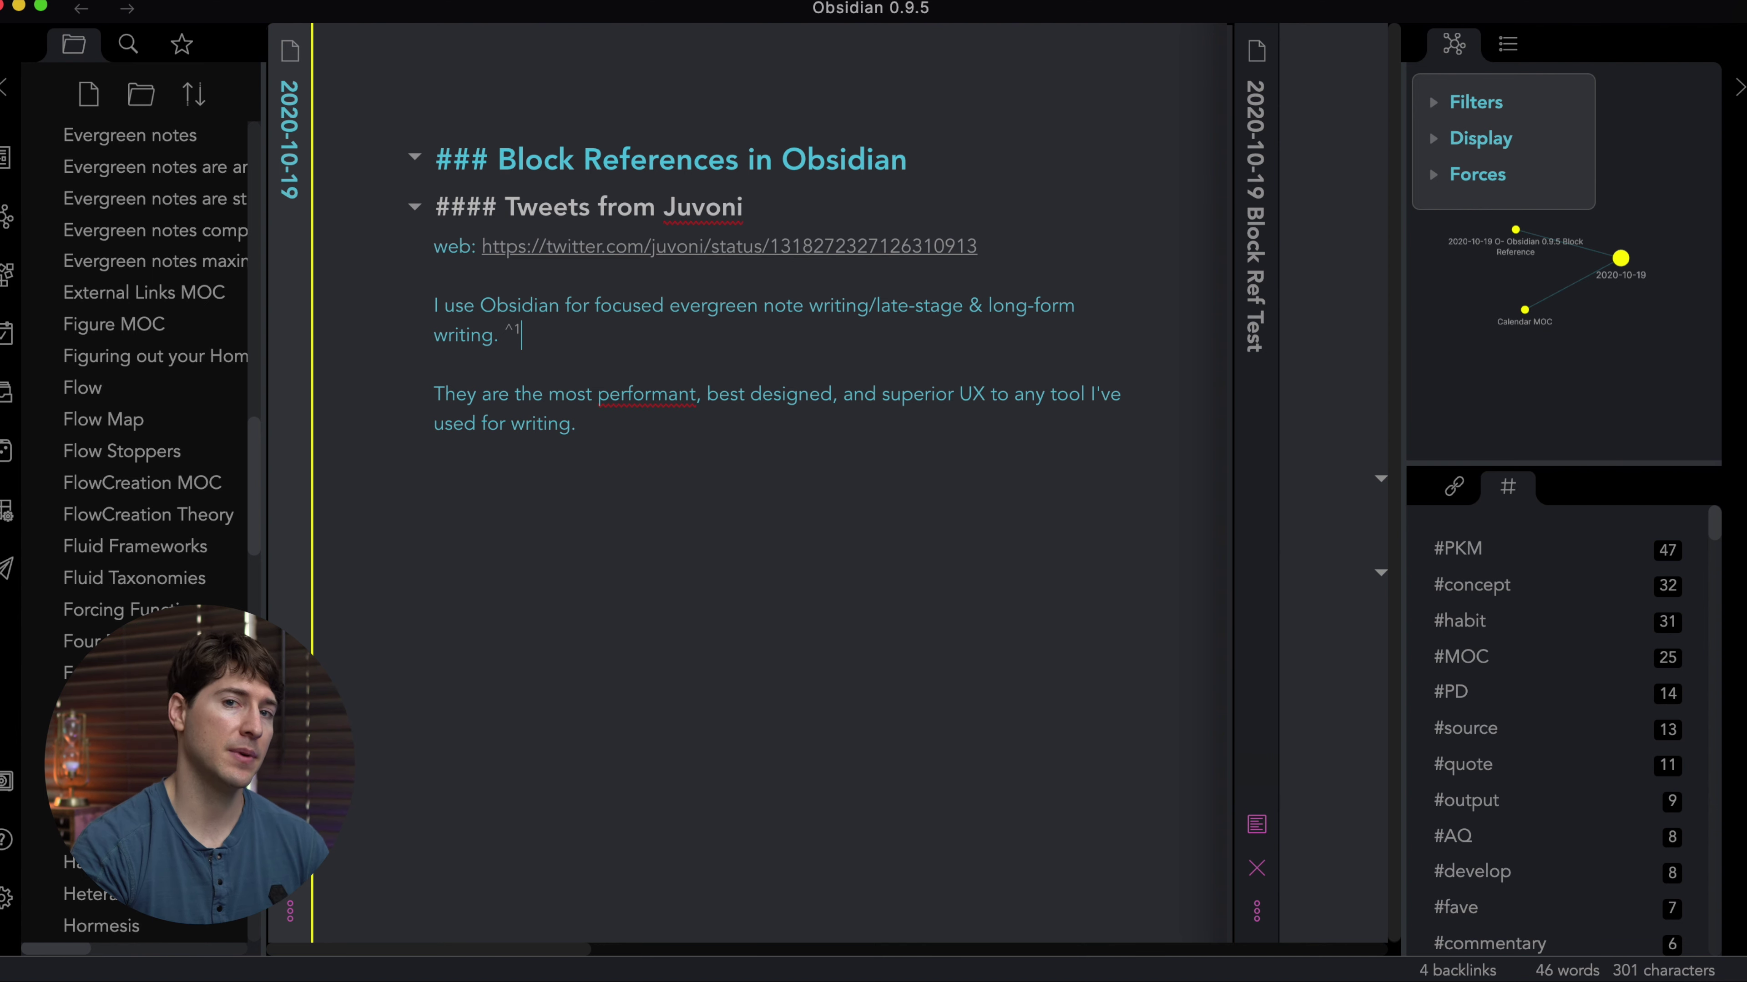
drag(435, 306, 550, 306)
click(472, 340)
click(550, 305)
Bring up the 2020-10-19 O- Obsidian 0.9.5 Block Reference note and examine its section P3 on referencing quotes and tweets.
scroll(578, 352, right, 15)
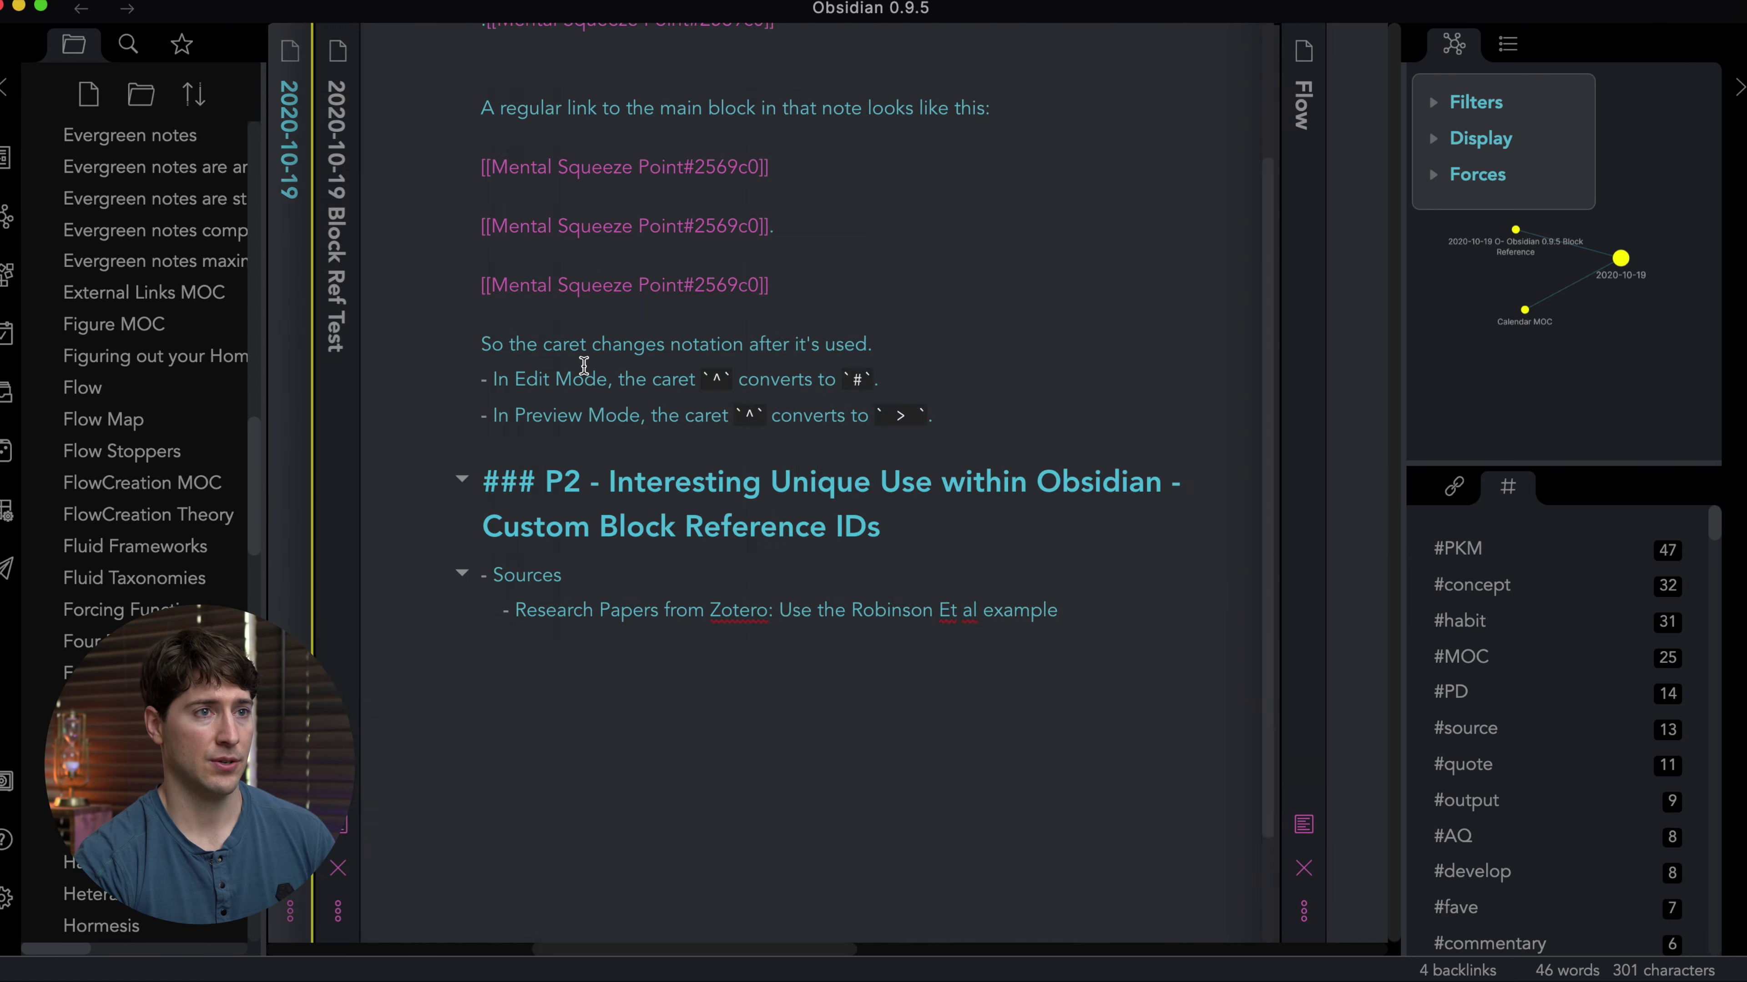
scroll(715, 324, up, 6)
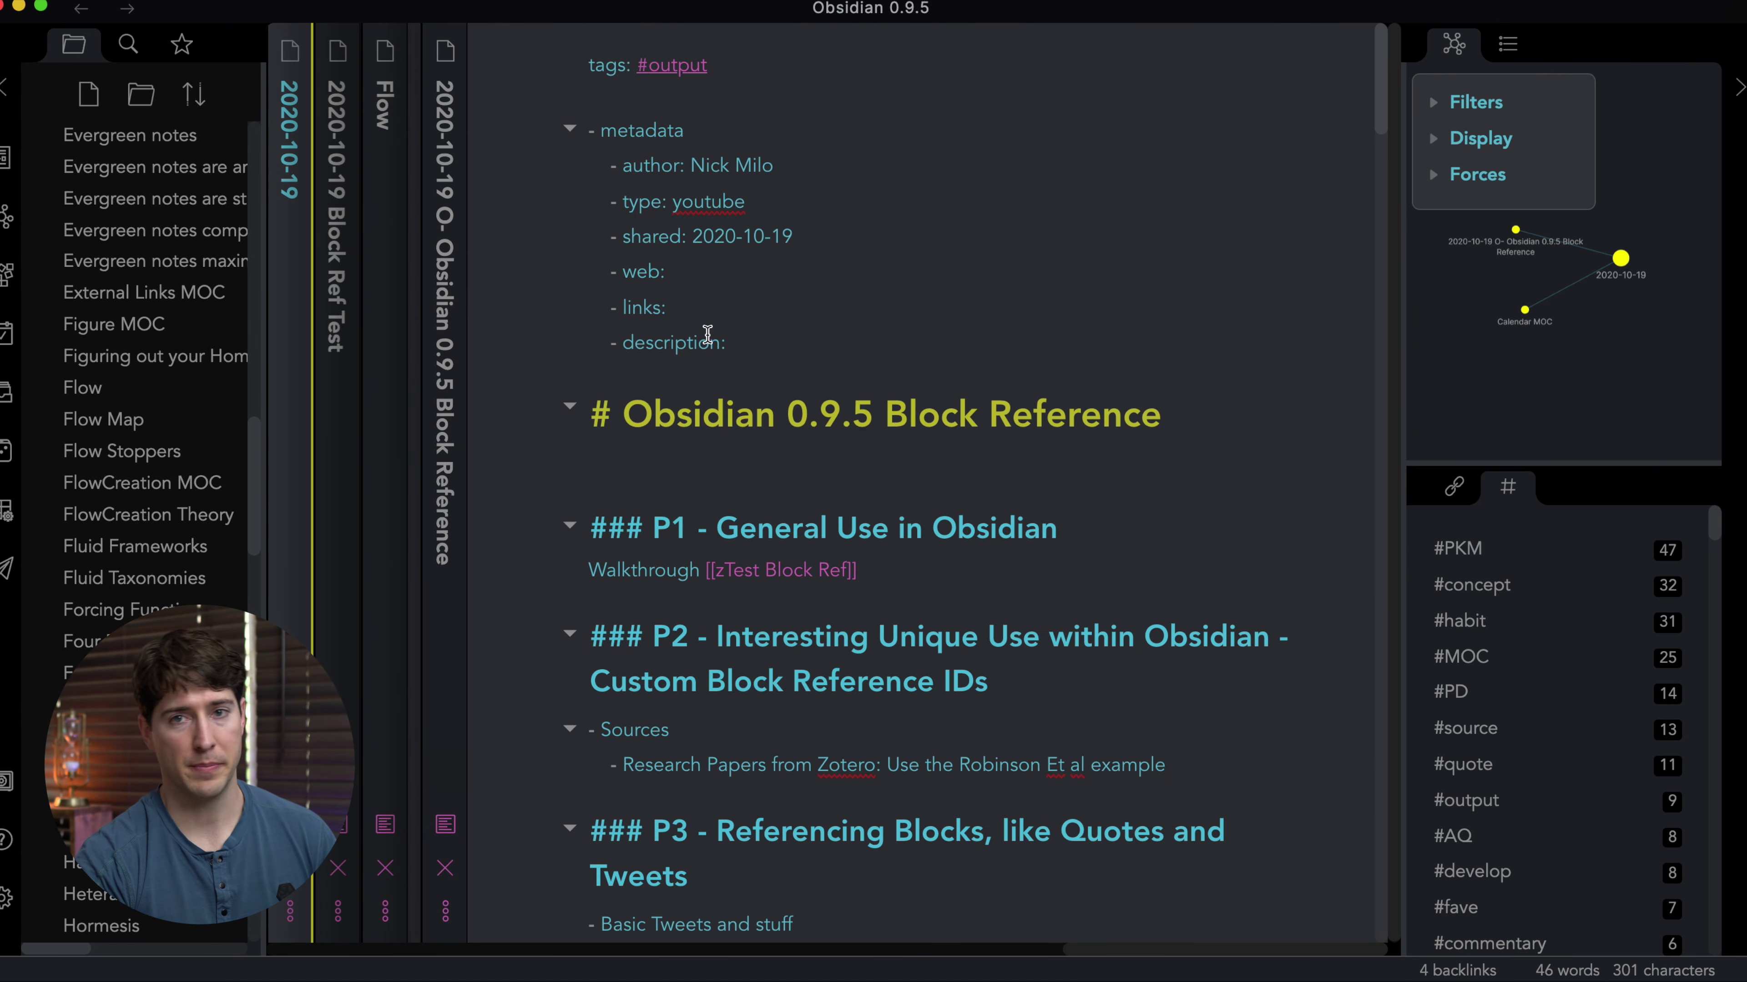
scroll(704, 358, down, 5)
drag(798, 664, 576, 671)
key(BackSpace)
drag(841, 467, 1018, 472)
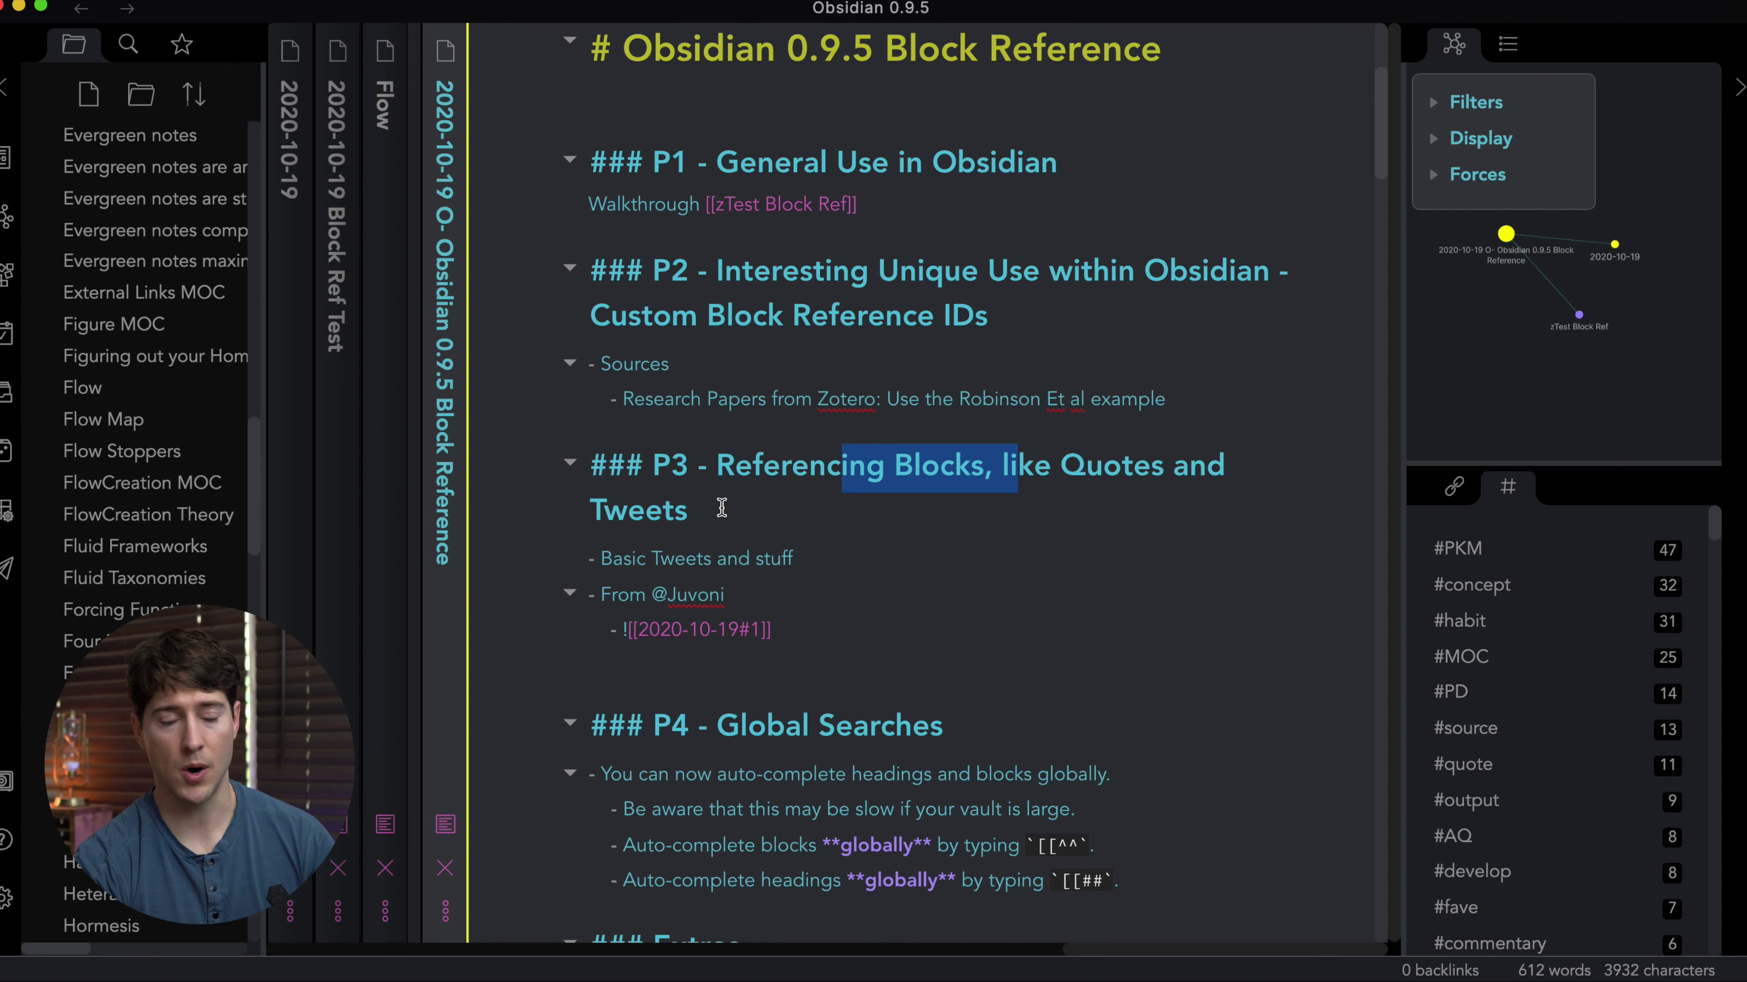
click(625, 594)
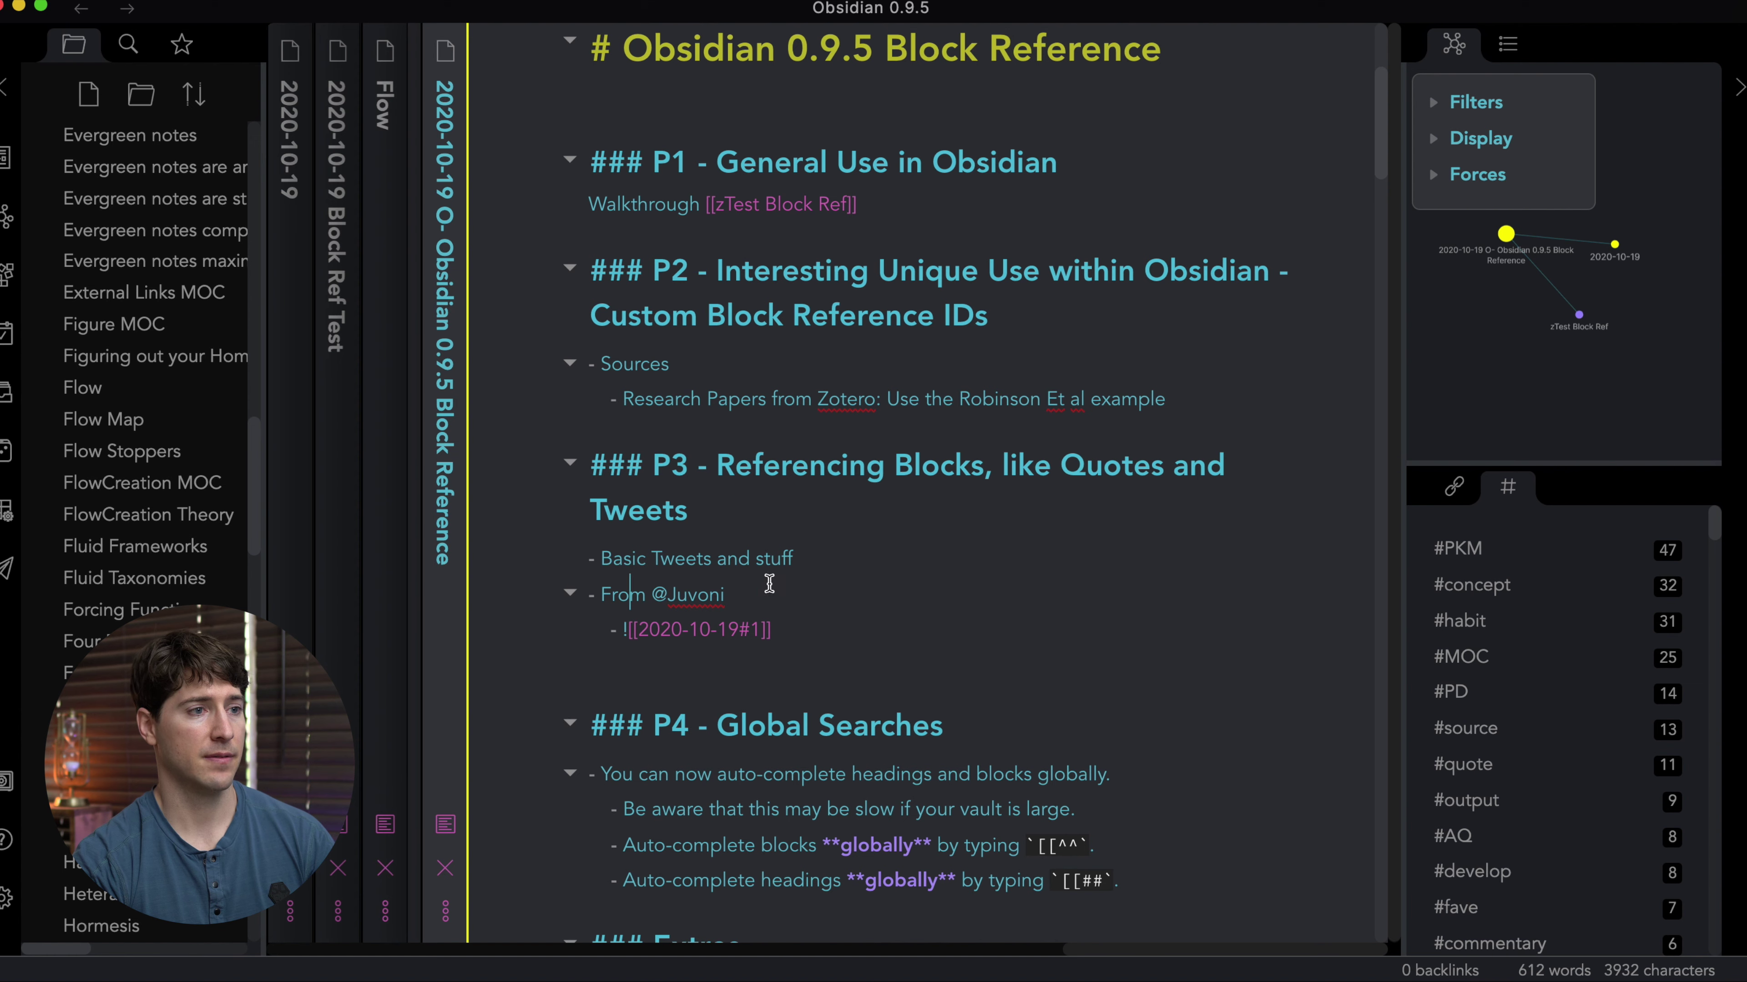
scroll(767, 585, down, 3)
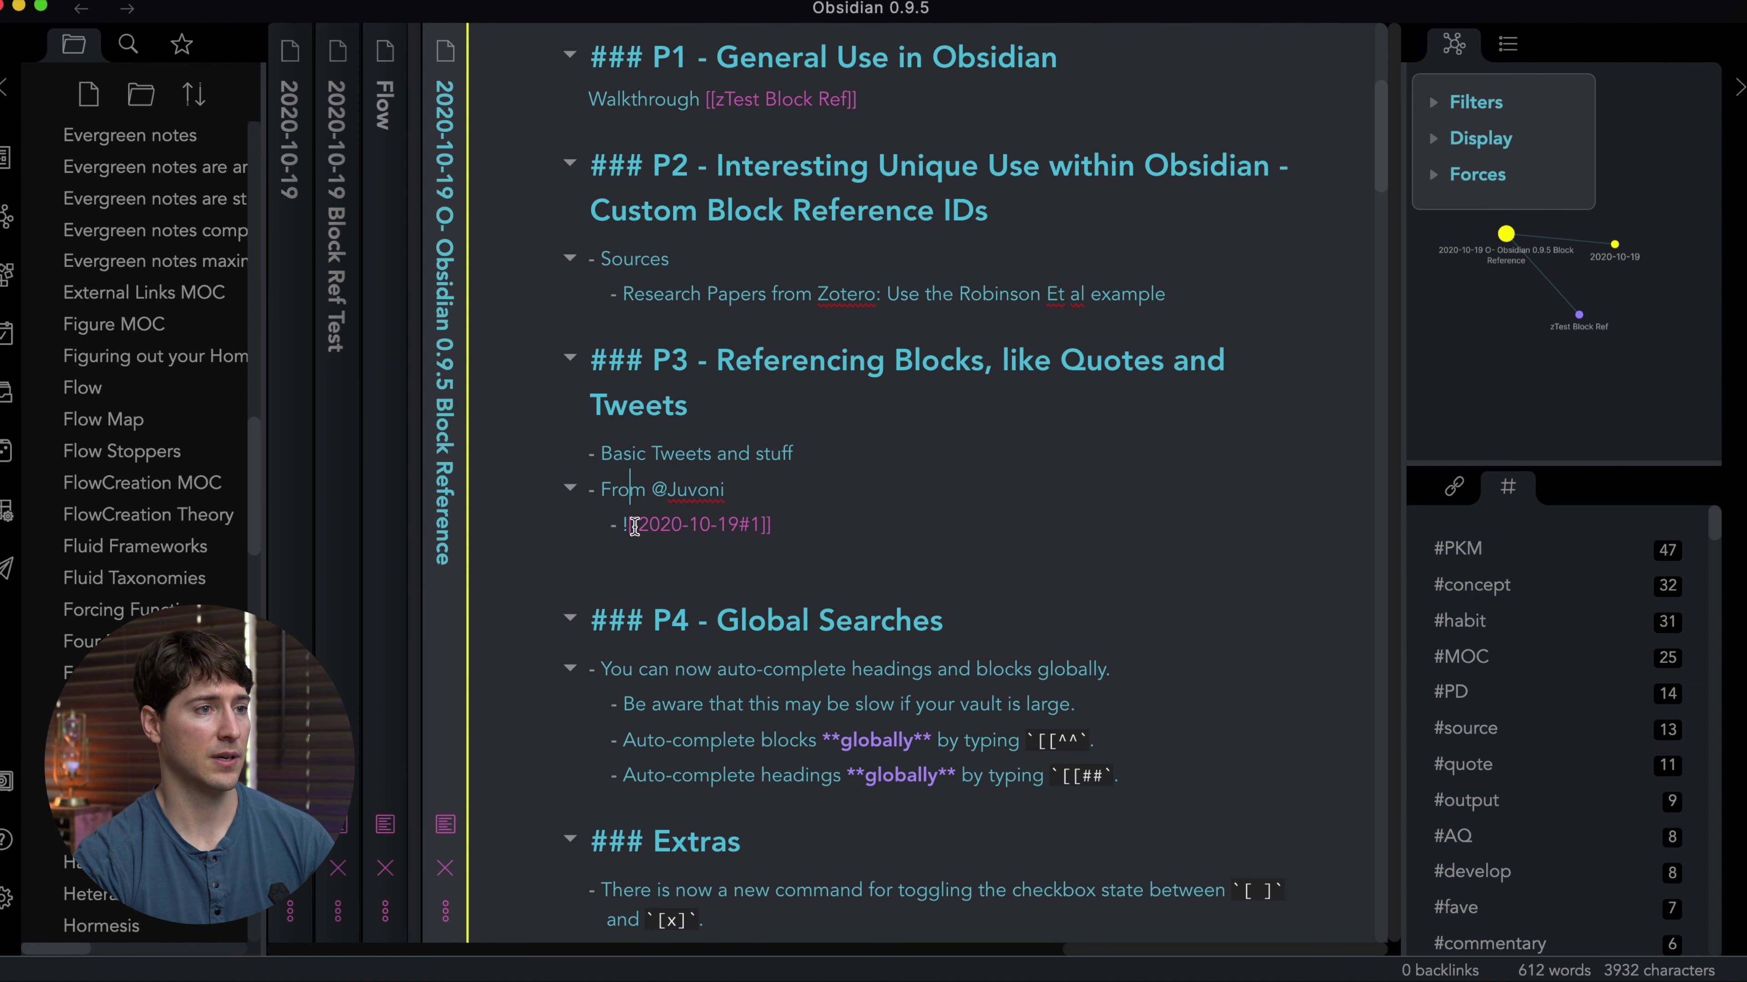
Replace the #1 target of the tweet embed under P3 with ^ and compare the suggested blocks with the 2020-10-19 note.
click(773, 524)
key(BackSpace)
key(BackSpace)
key(BackSpace)
key(BackSpace)
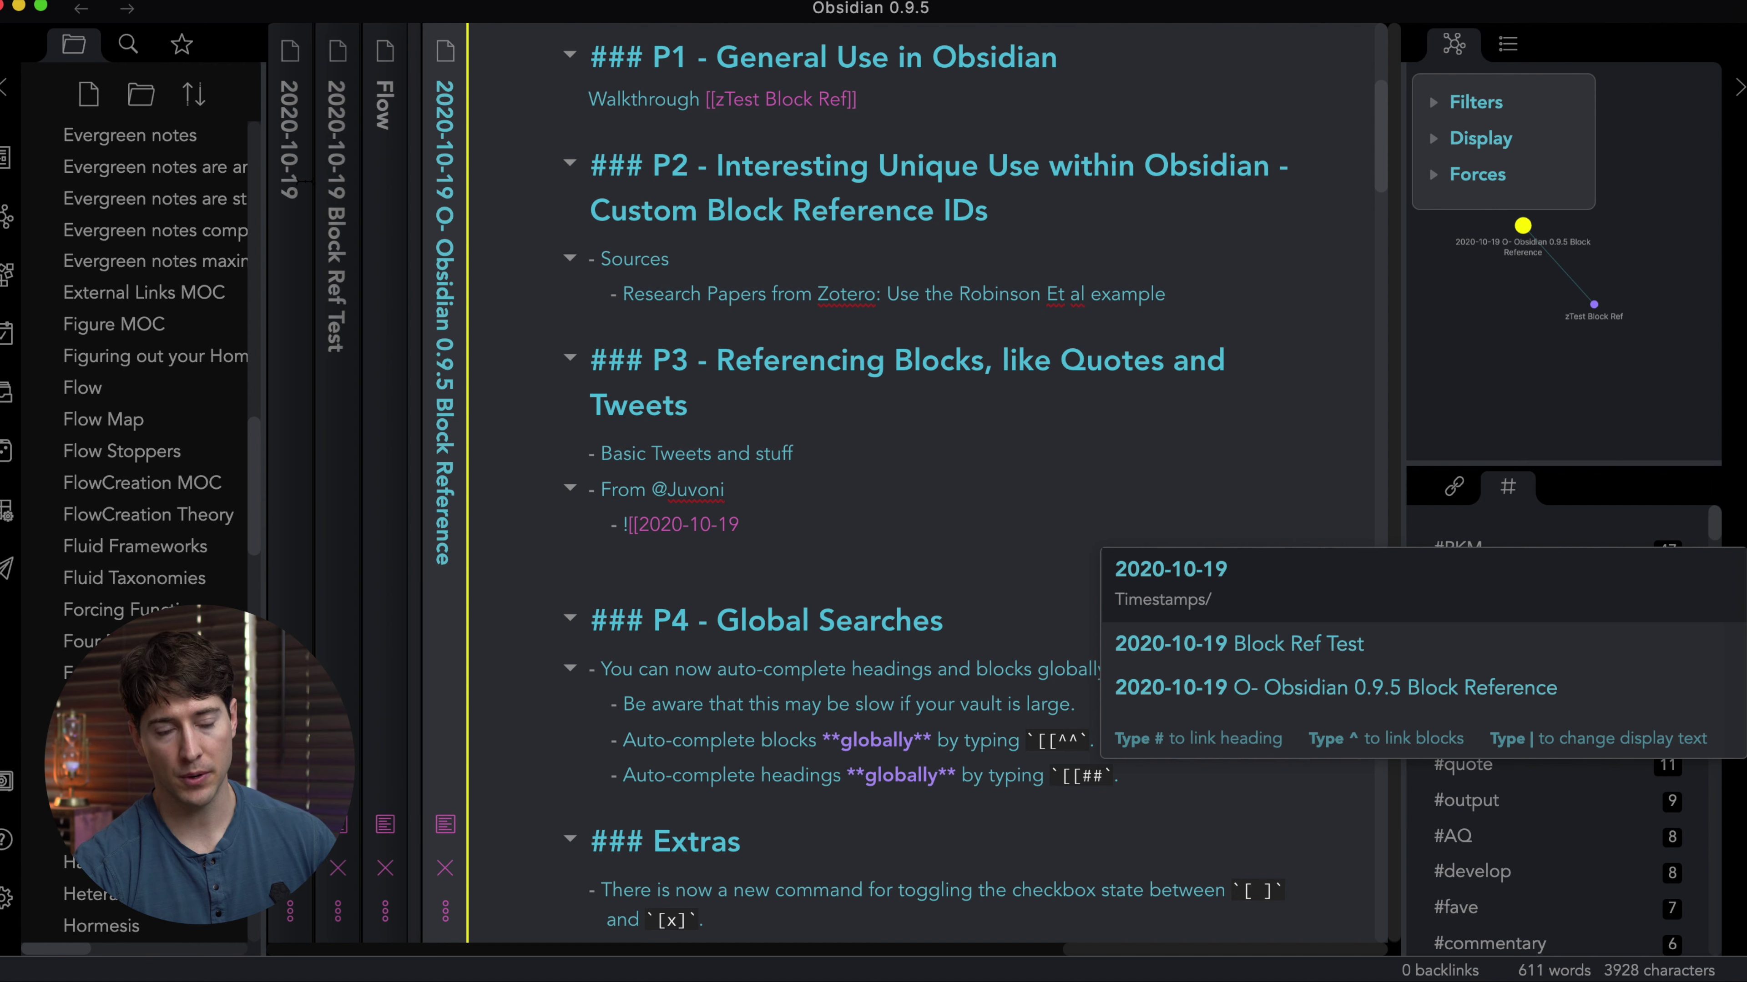
text(^)
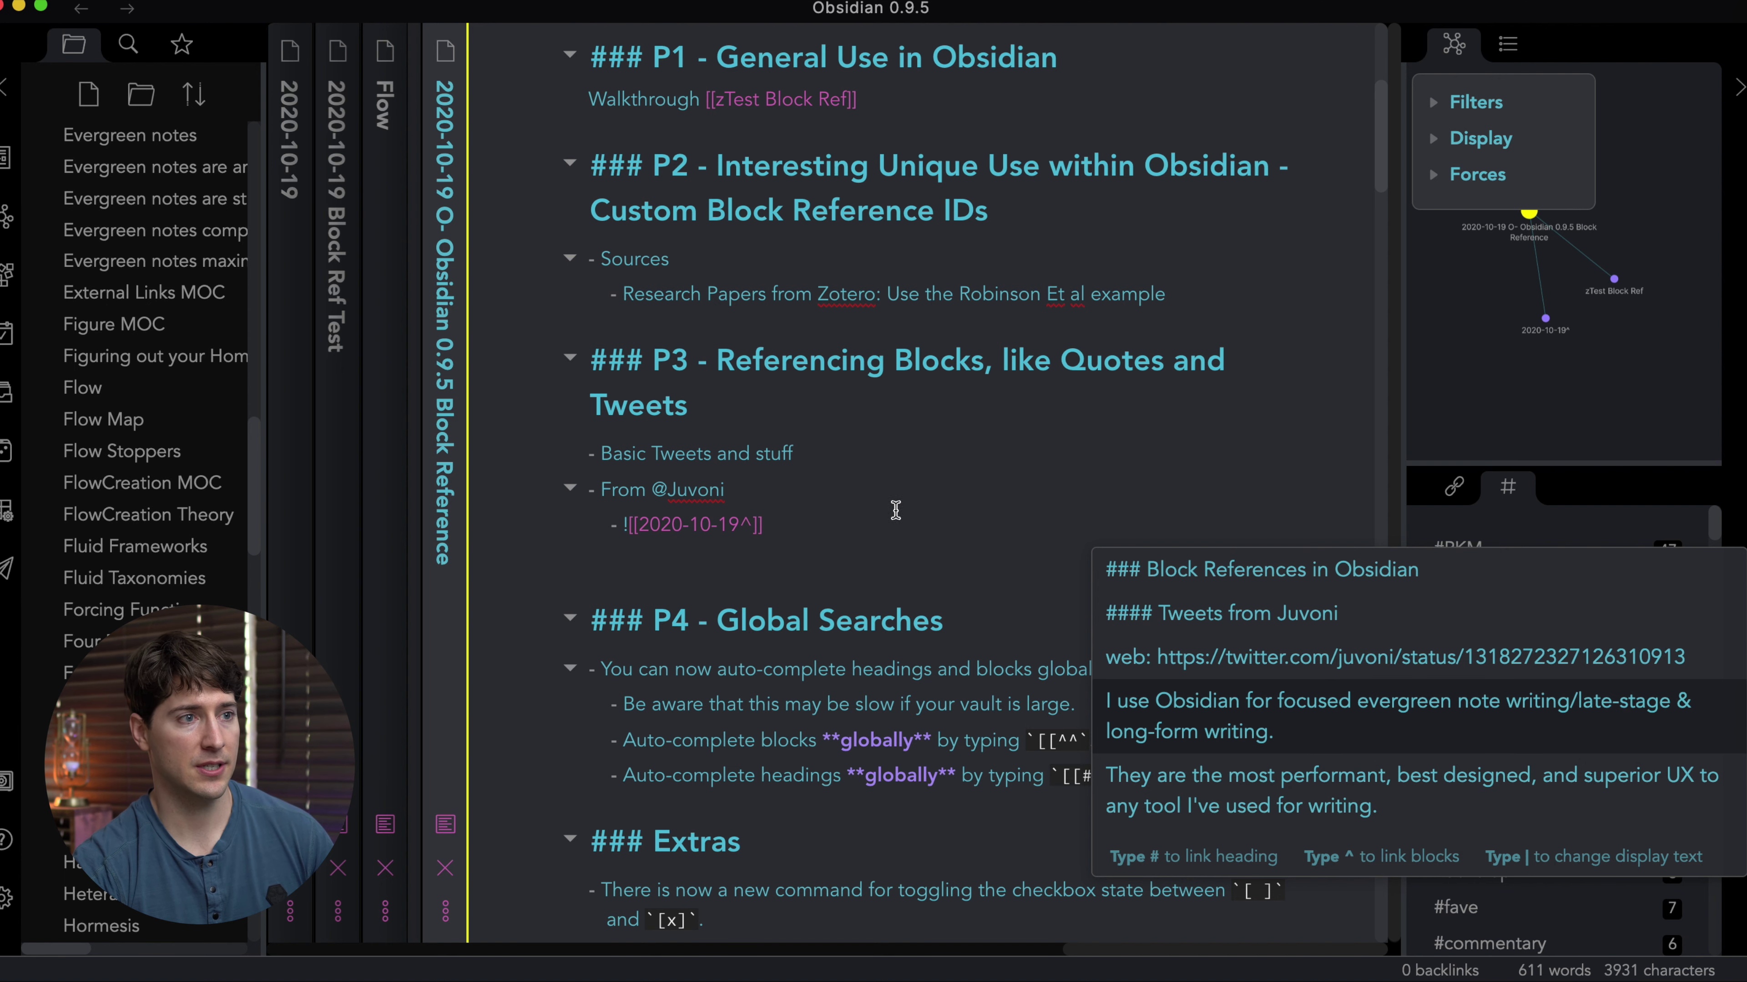
scroll(923, 525, left, 10)
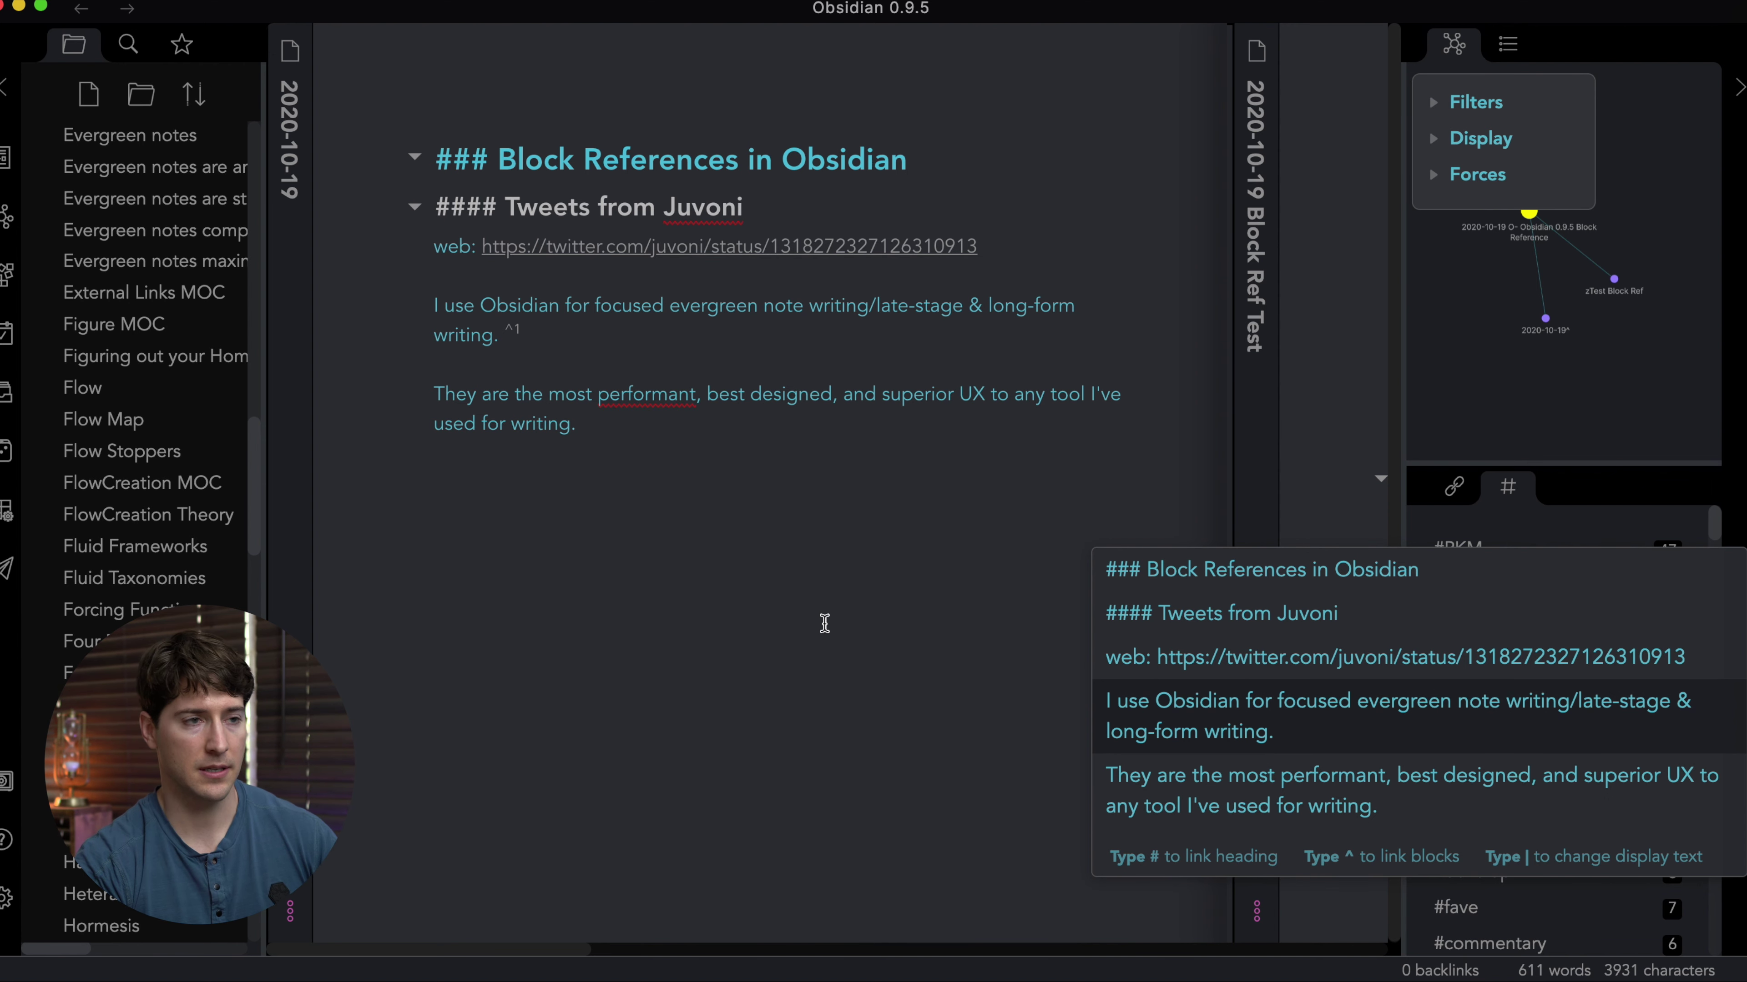
scroll(825, 626, right, 10)
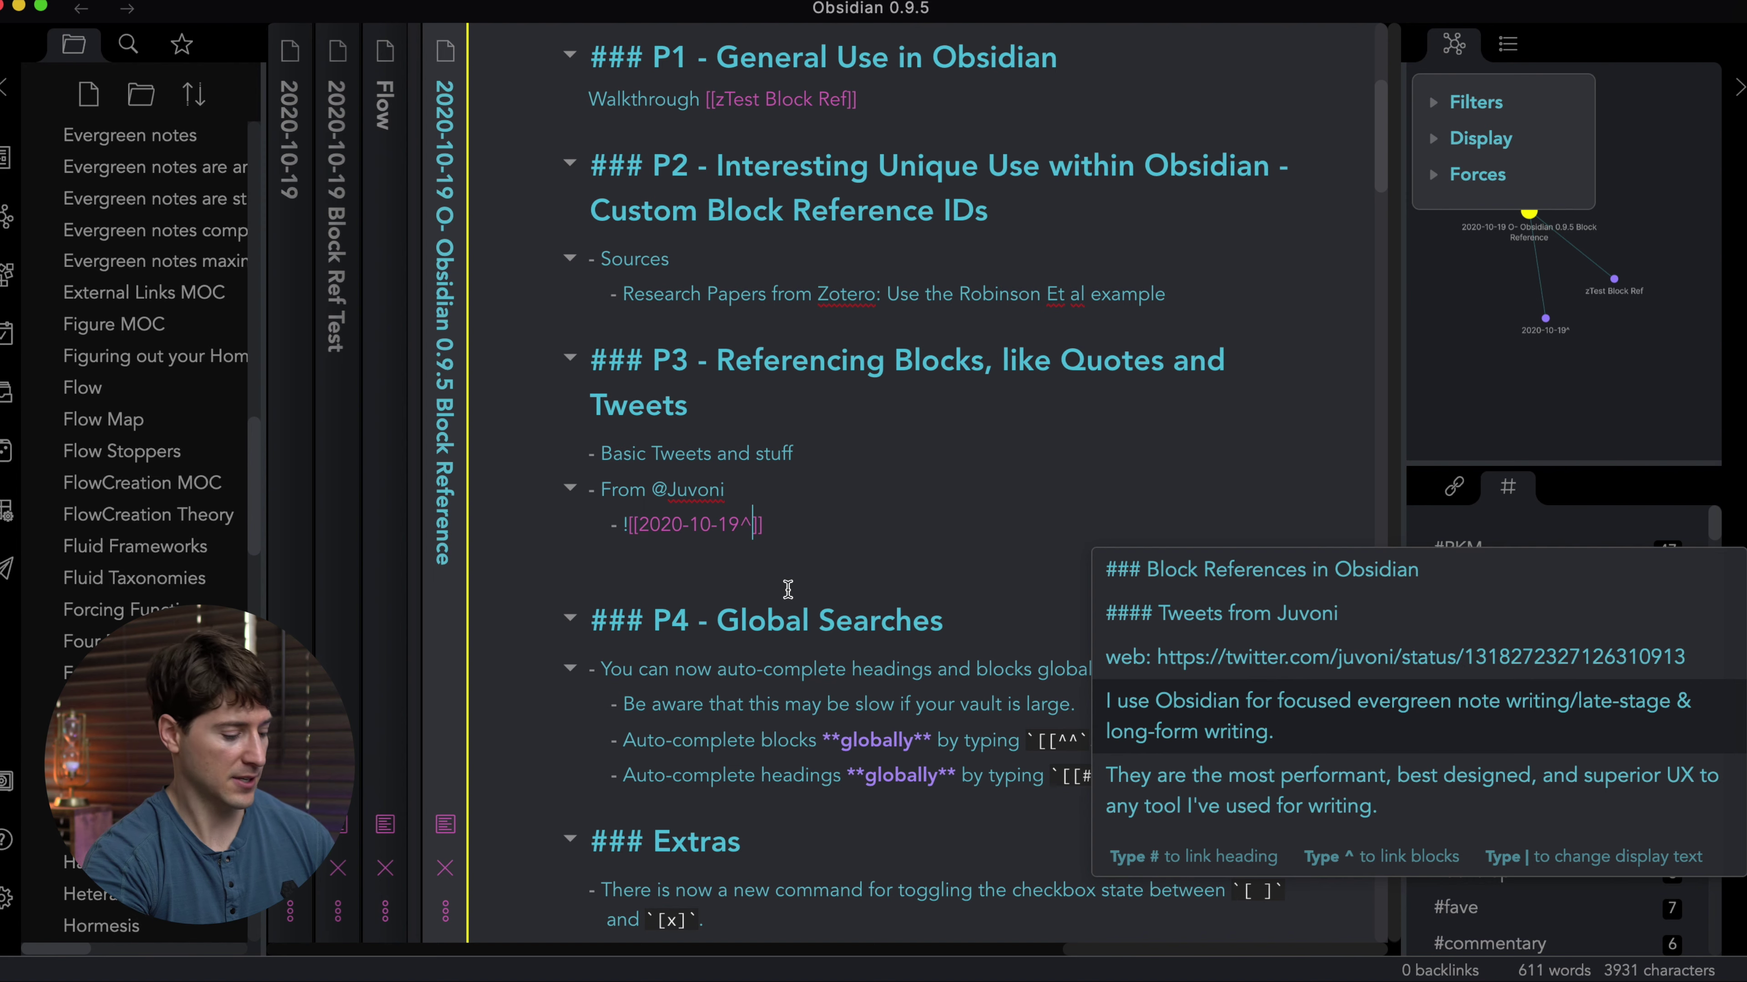
Change the ^ in the P3 embed to # and compare the suggested headings with those in the 2020-10-19 note.
key(BackSpace)
text(#)
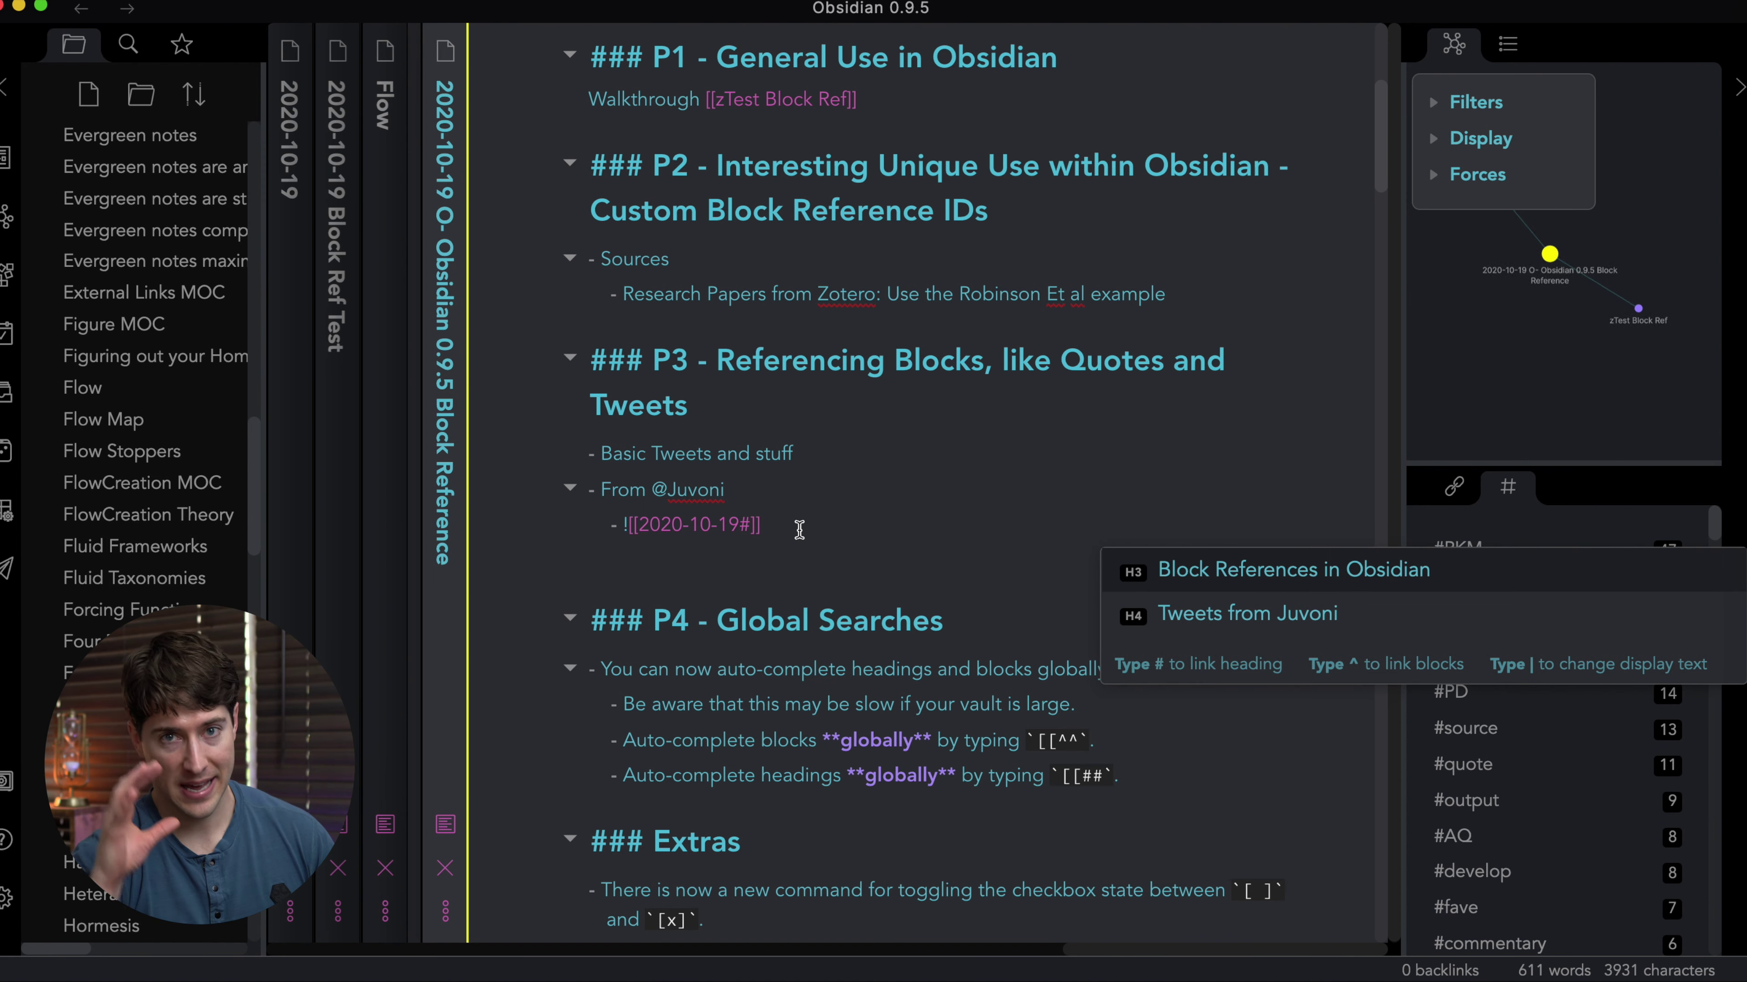
scroll(895, 493, left, 5)
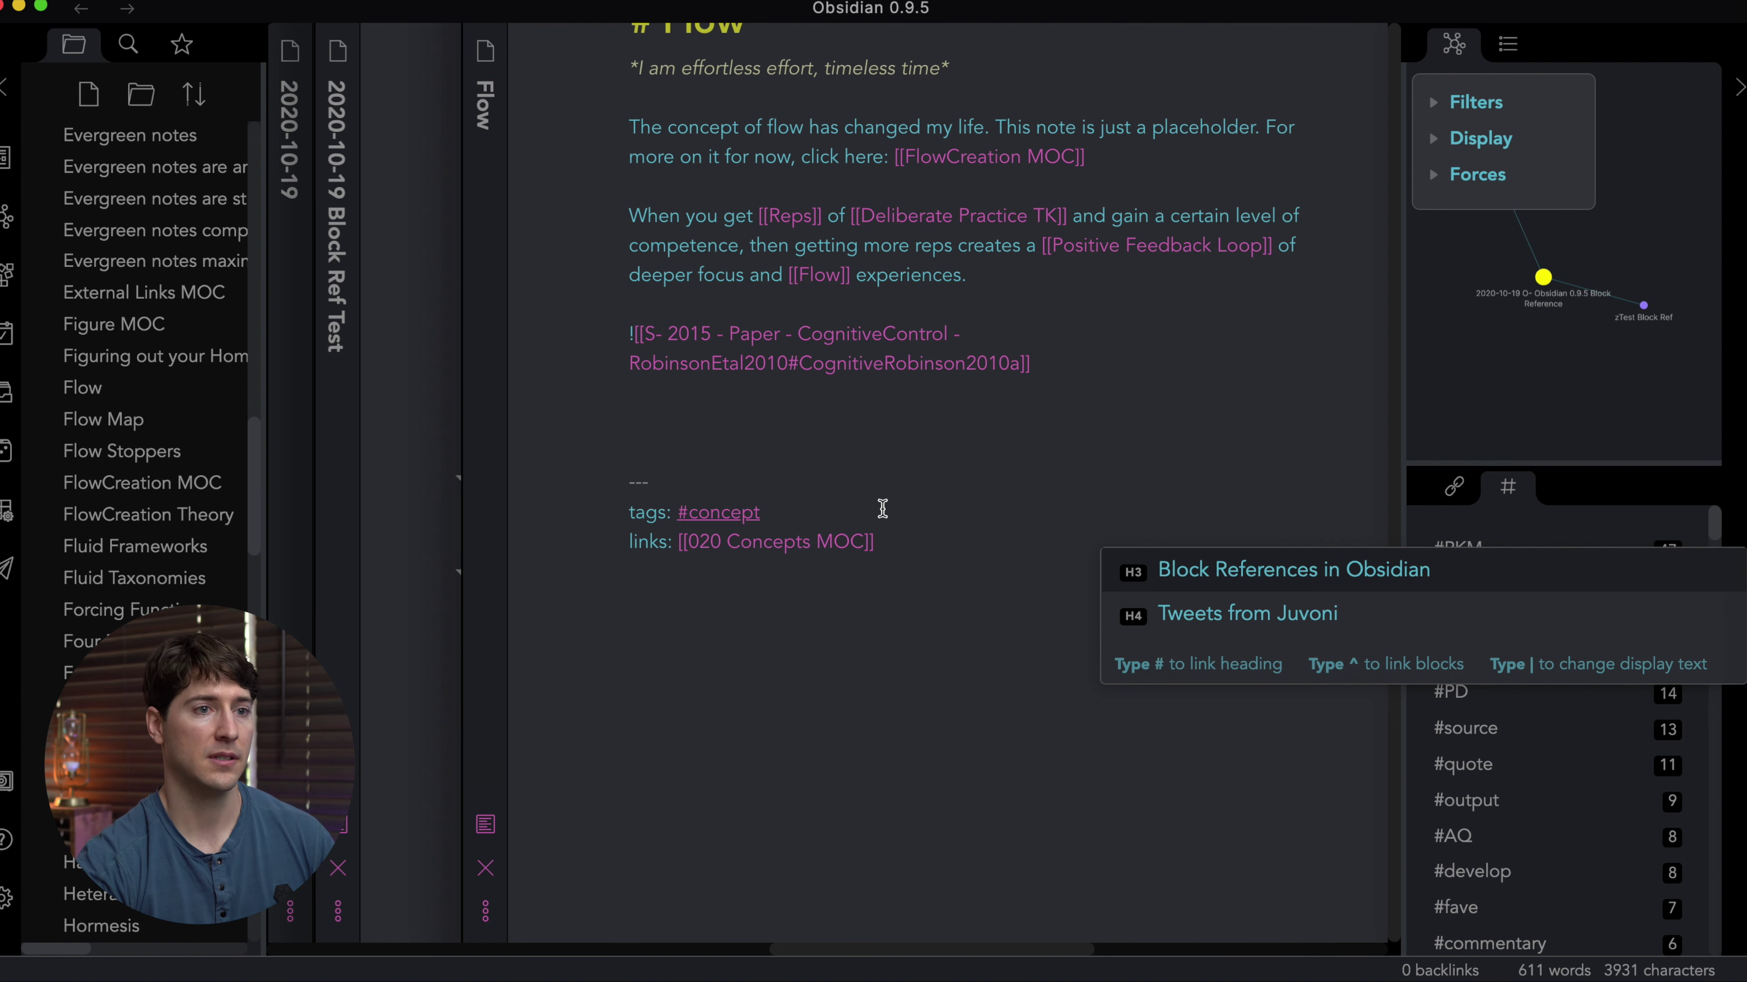
scroll(882, 509, left, 6)
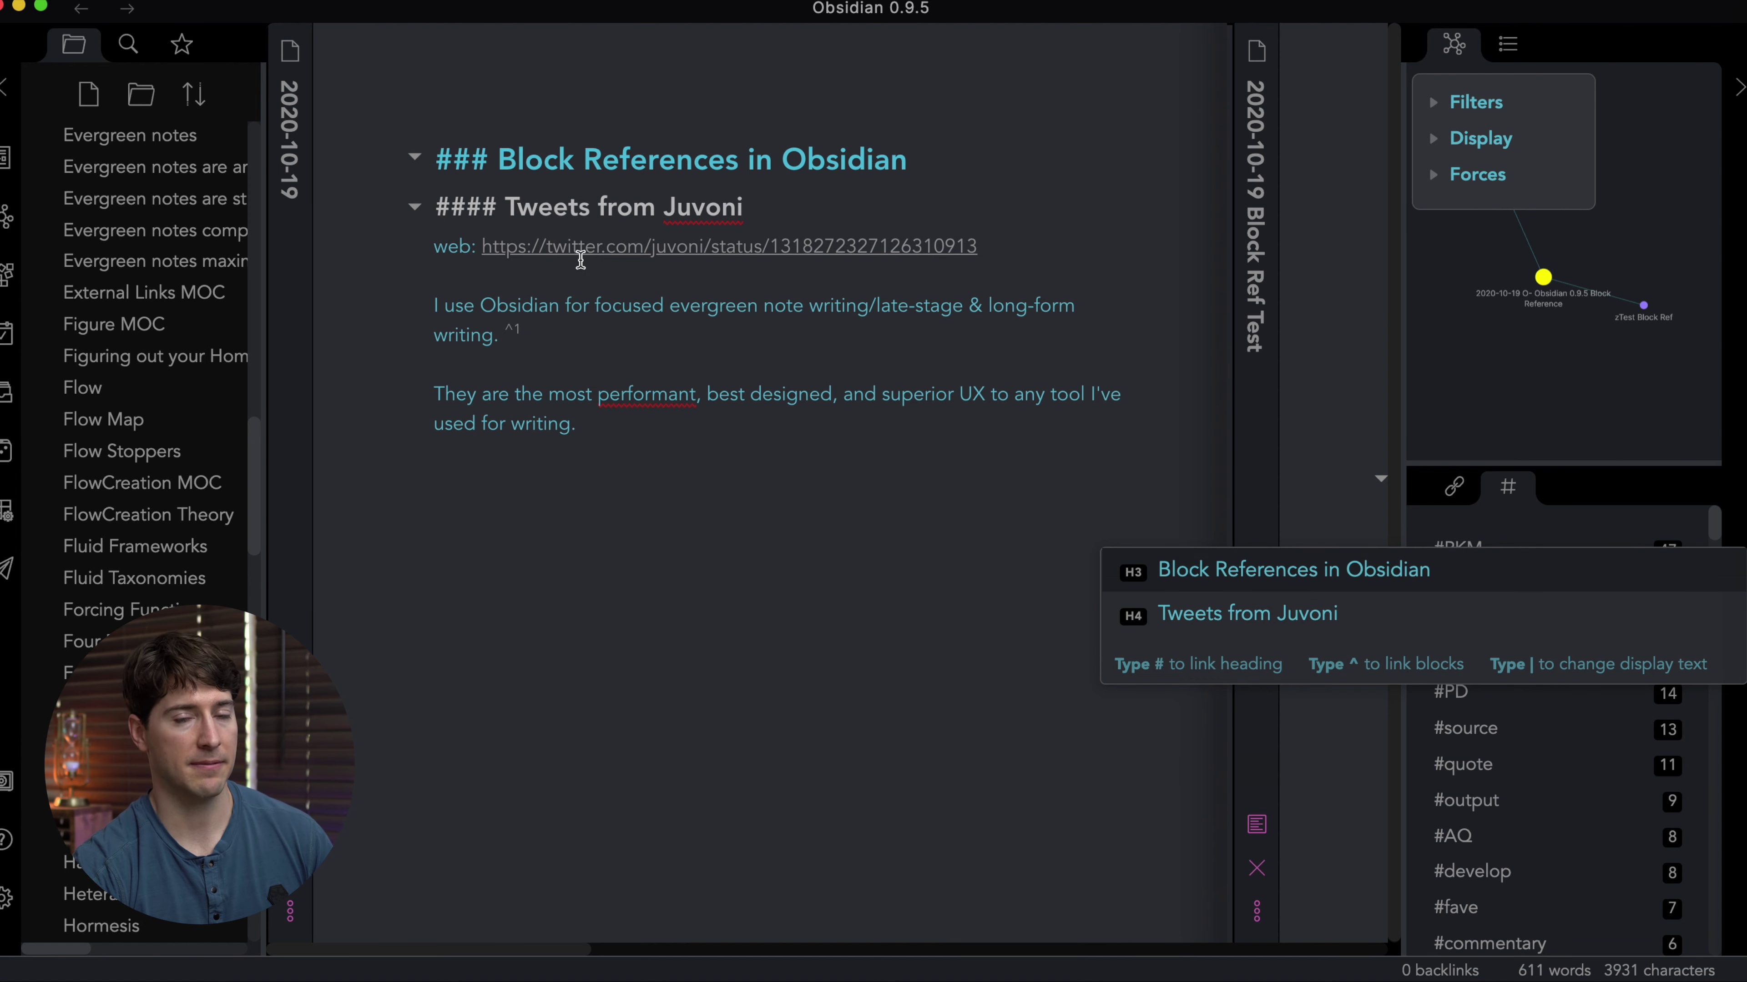
scroll(846, 605, right, 10)
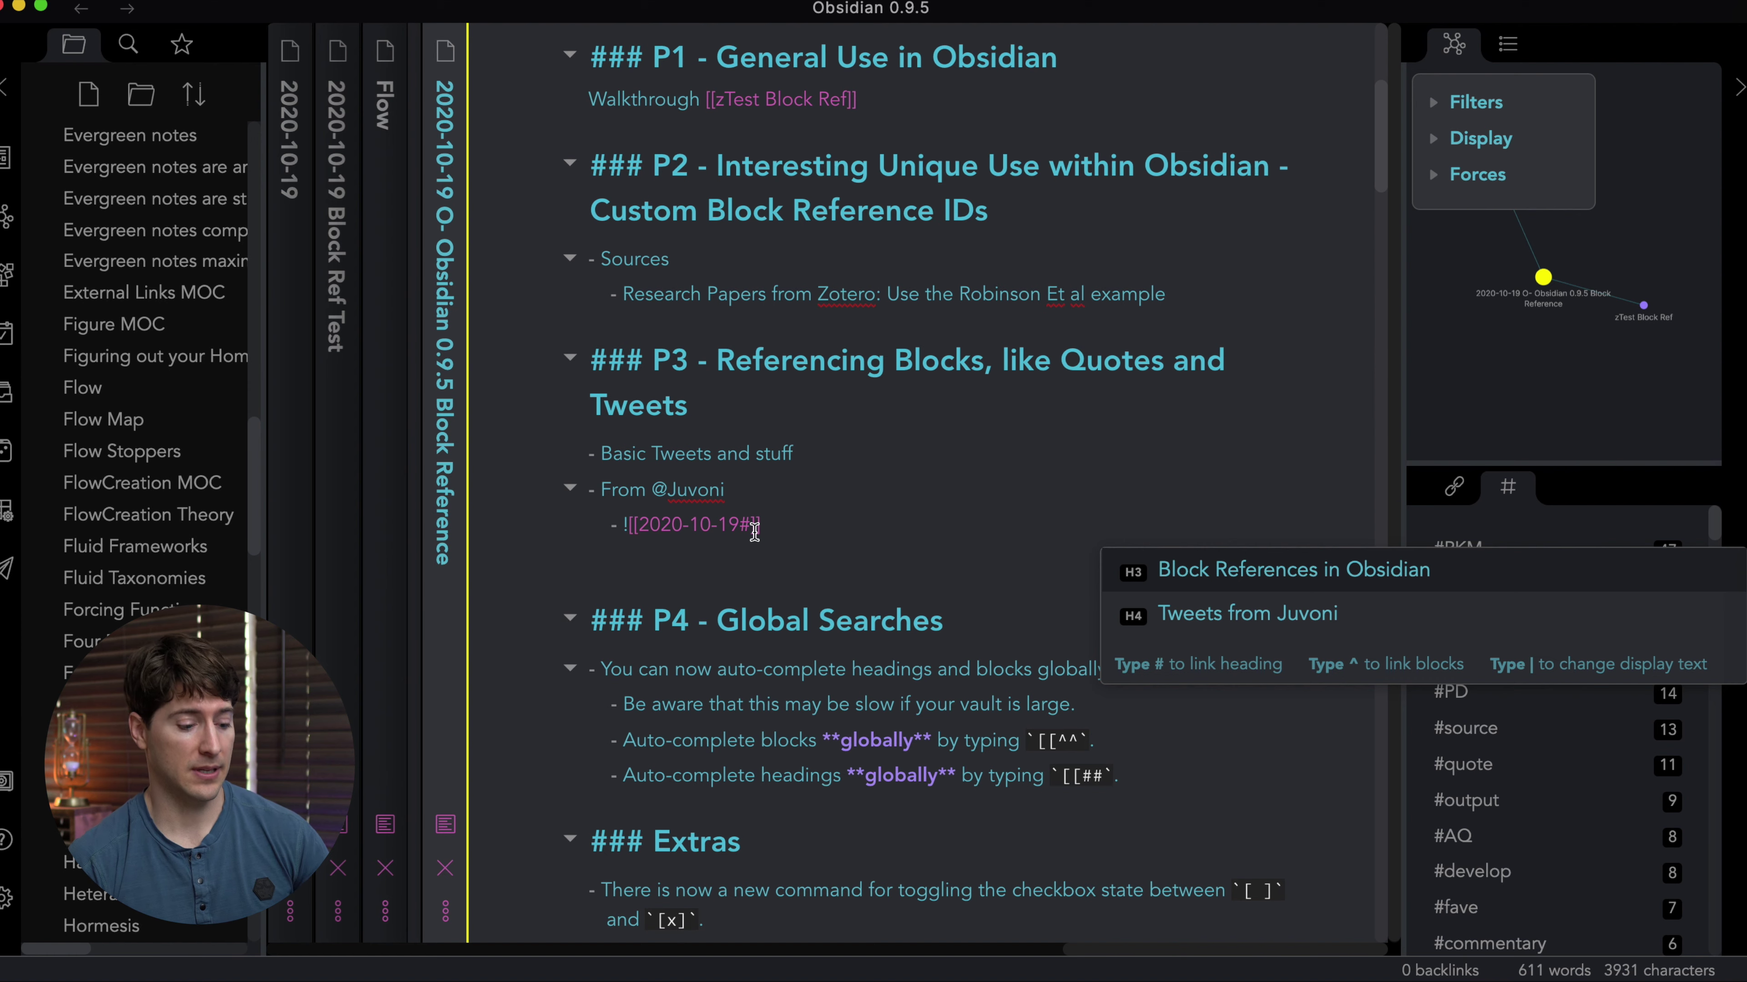
Step the P3 embed through page, # heading and ^ block level, and pick the block beginning "I use Obsidian for focused evergreen note writing".
key(BackSpace)
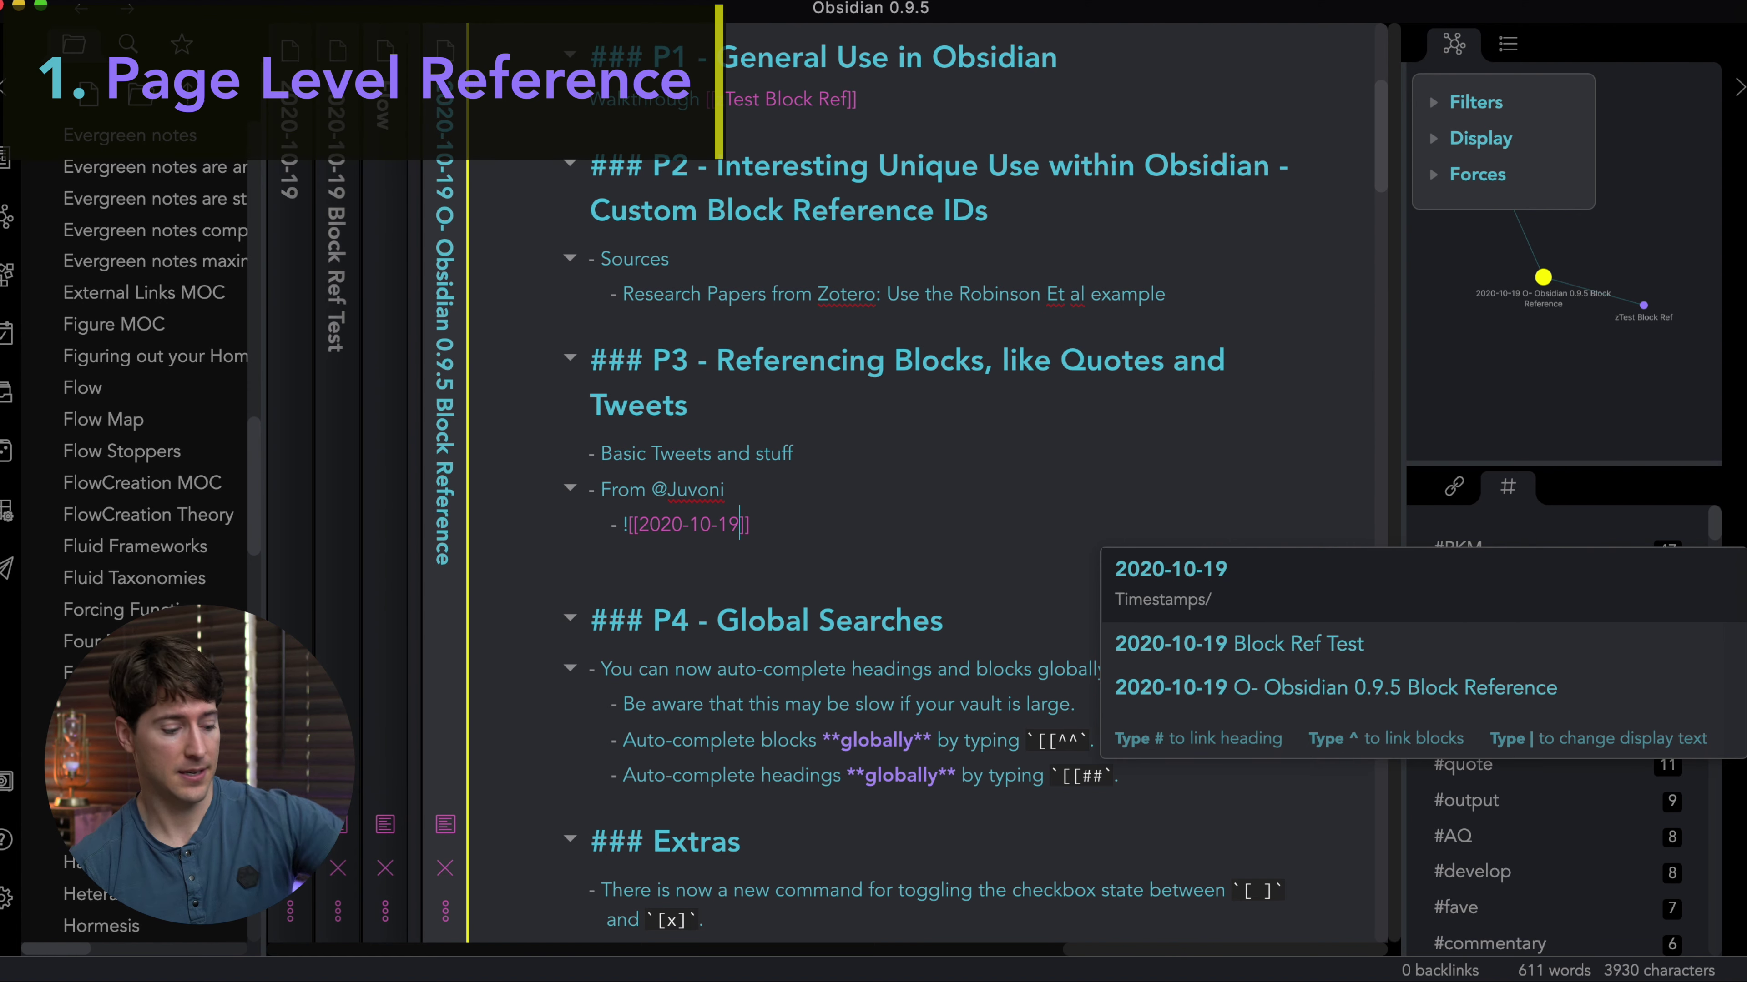
text(#)
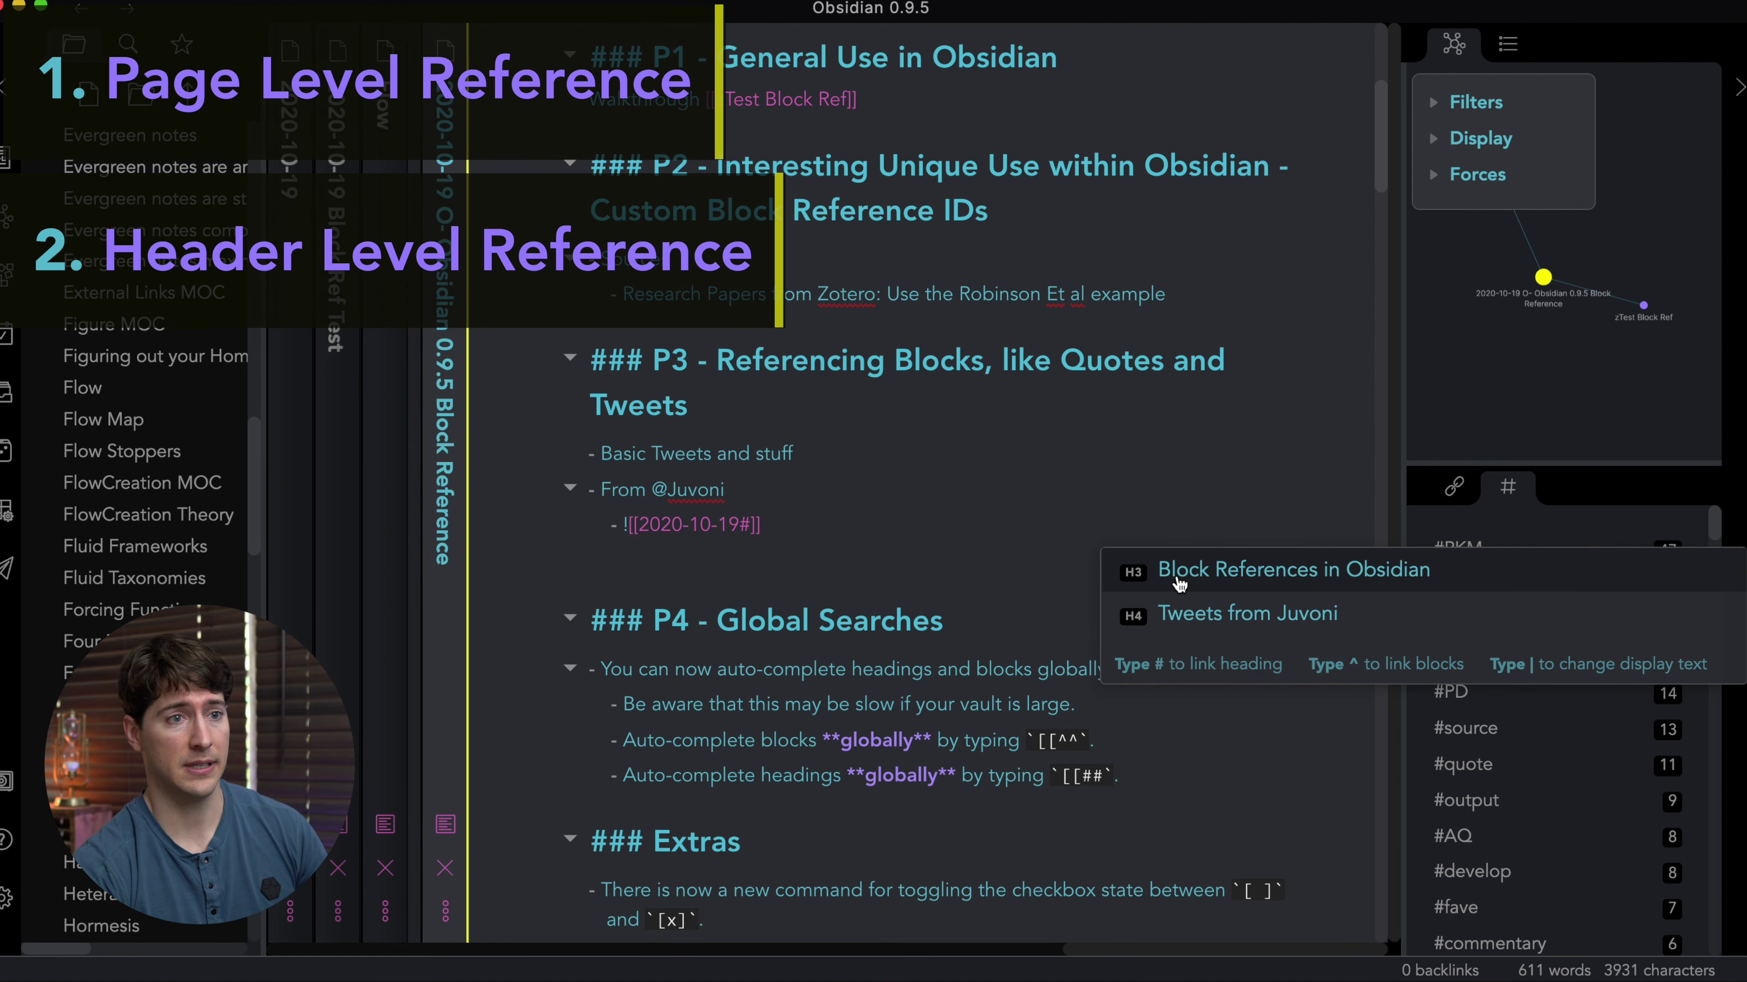
key(BackSpace)
text(^)
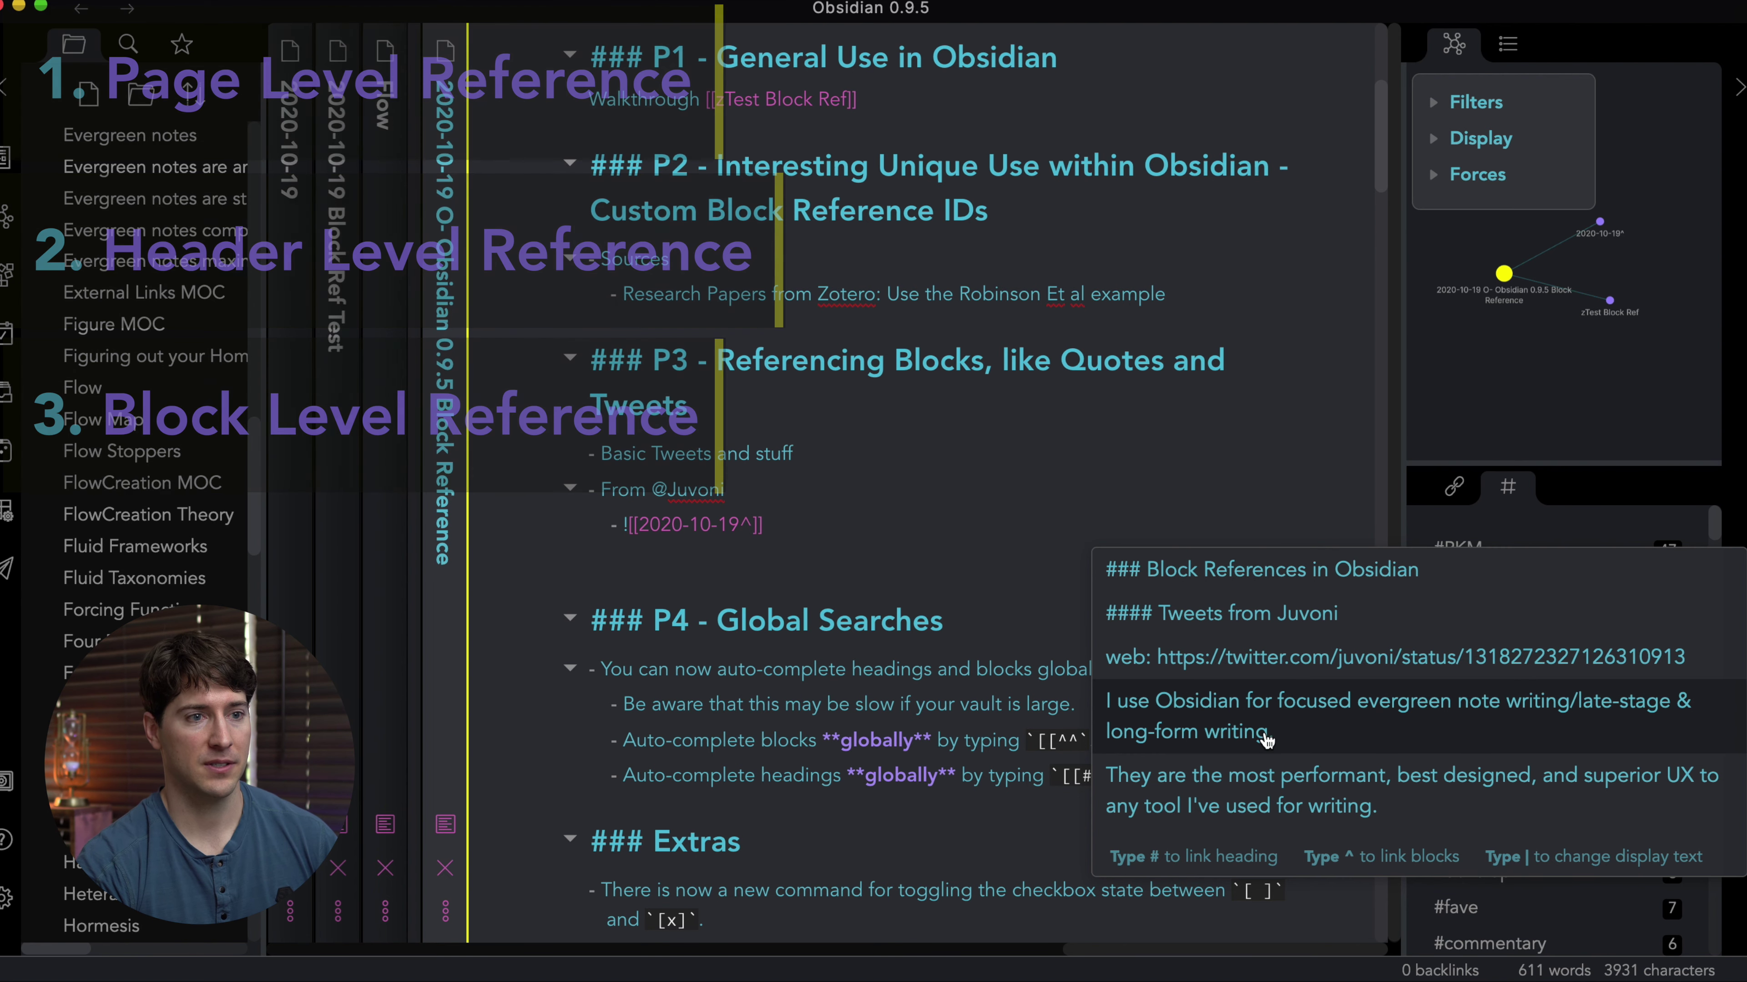
click(1203, 728)
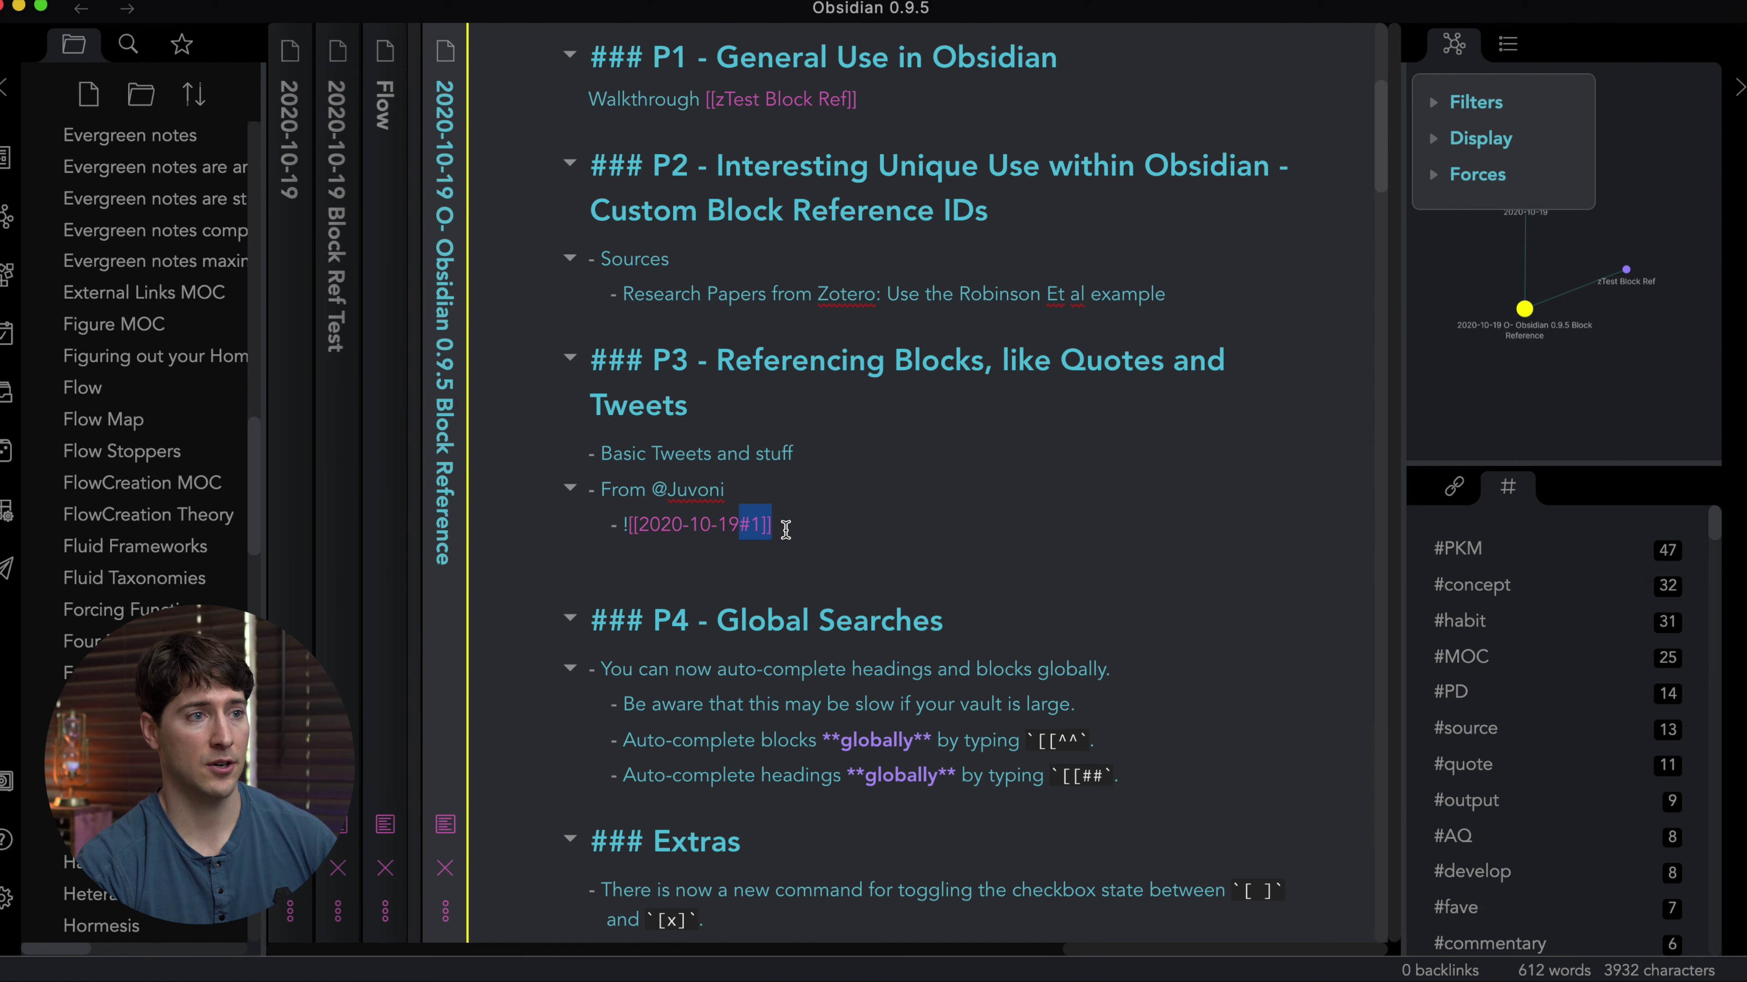
Compare the embed's #1 target with the ^1 ID in the 2020-10-19 note, and preview the embedded tweet and follow its link.
scroll(575, 507, left, 10)
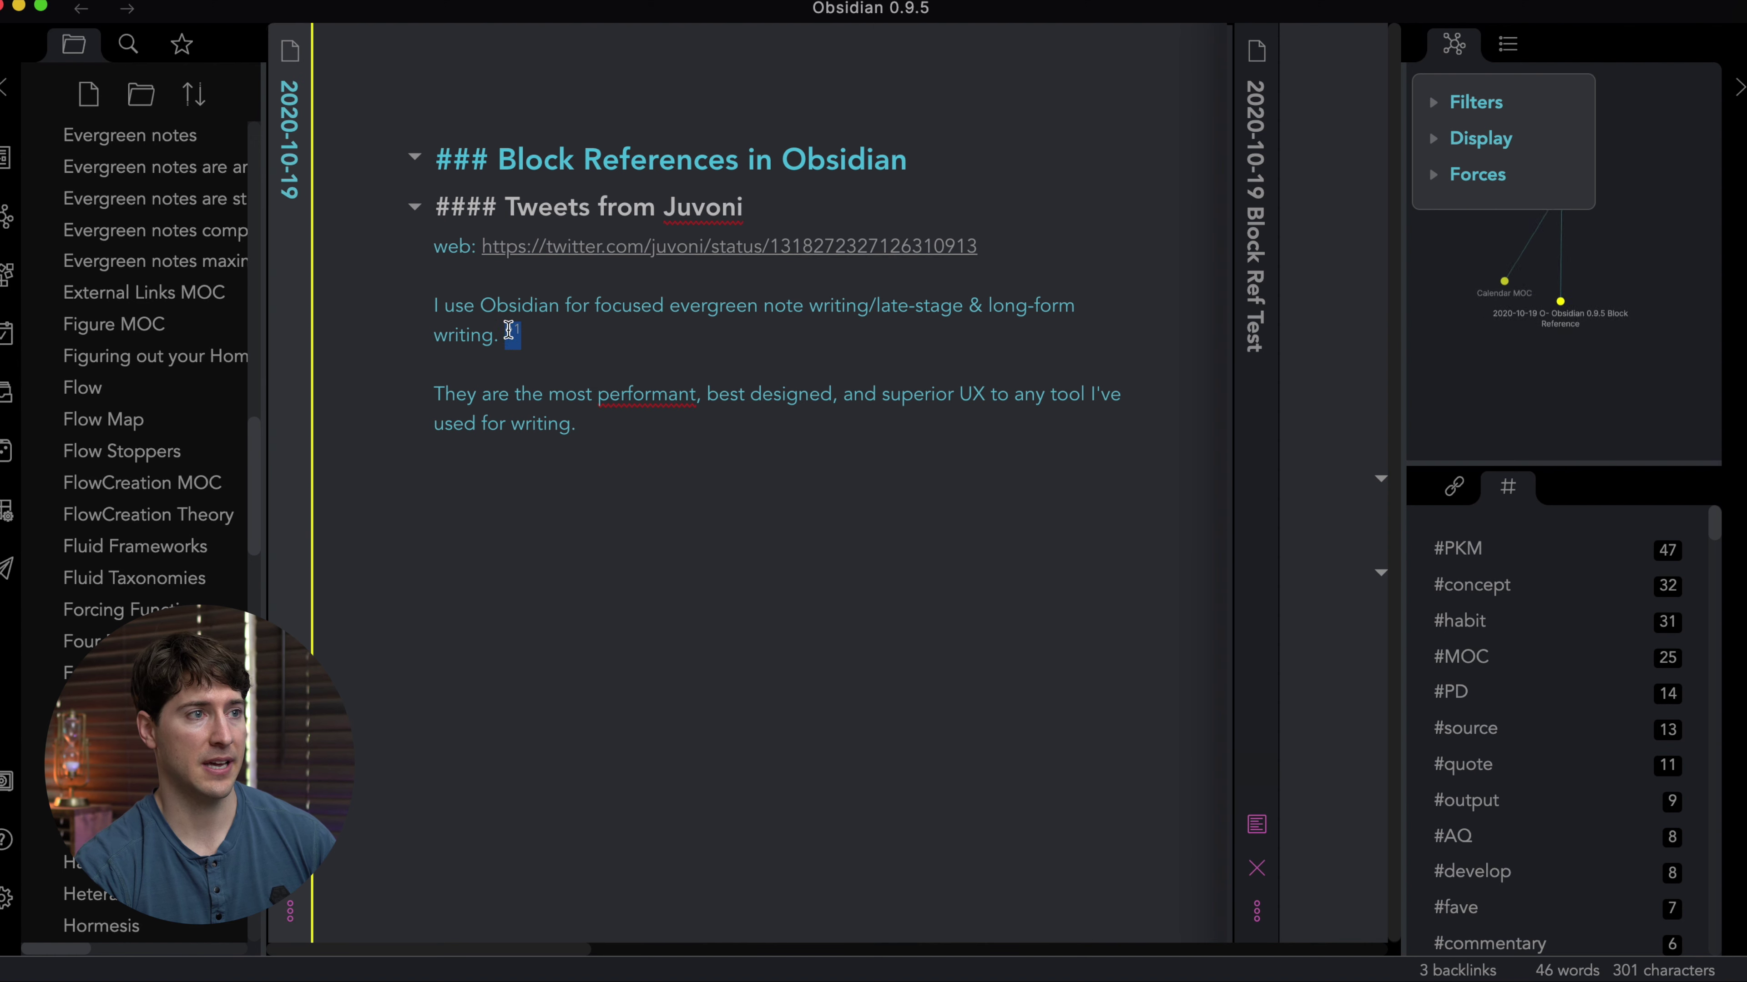
scroll(578, 396, right, 10)
click(819, 495)
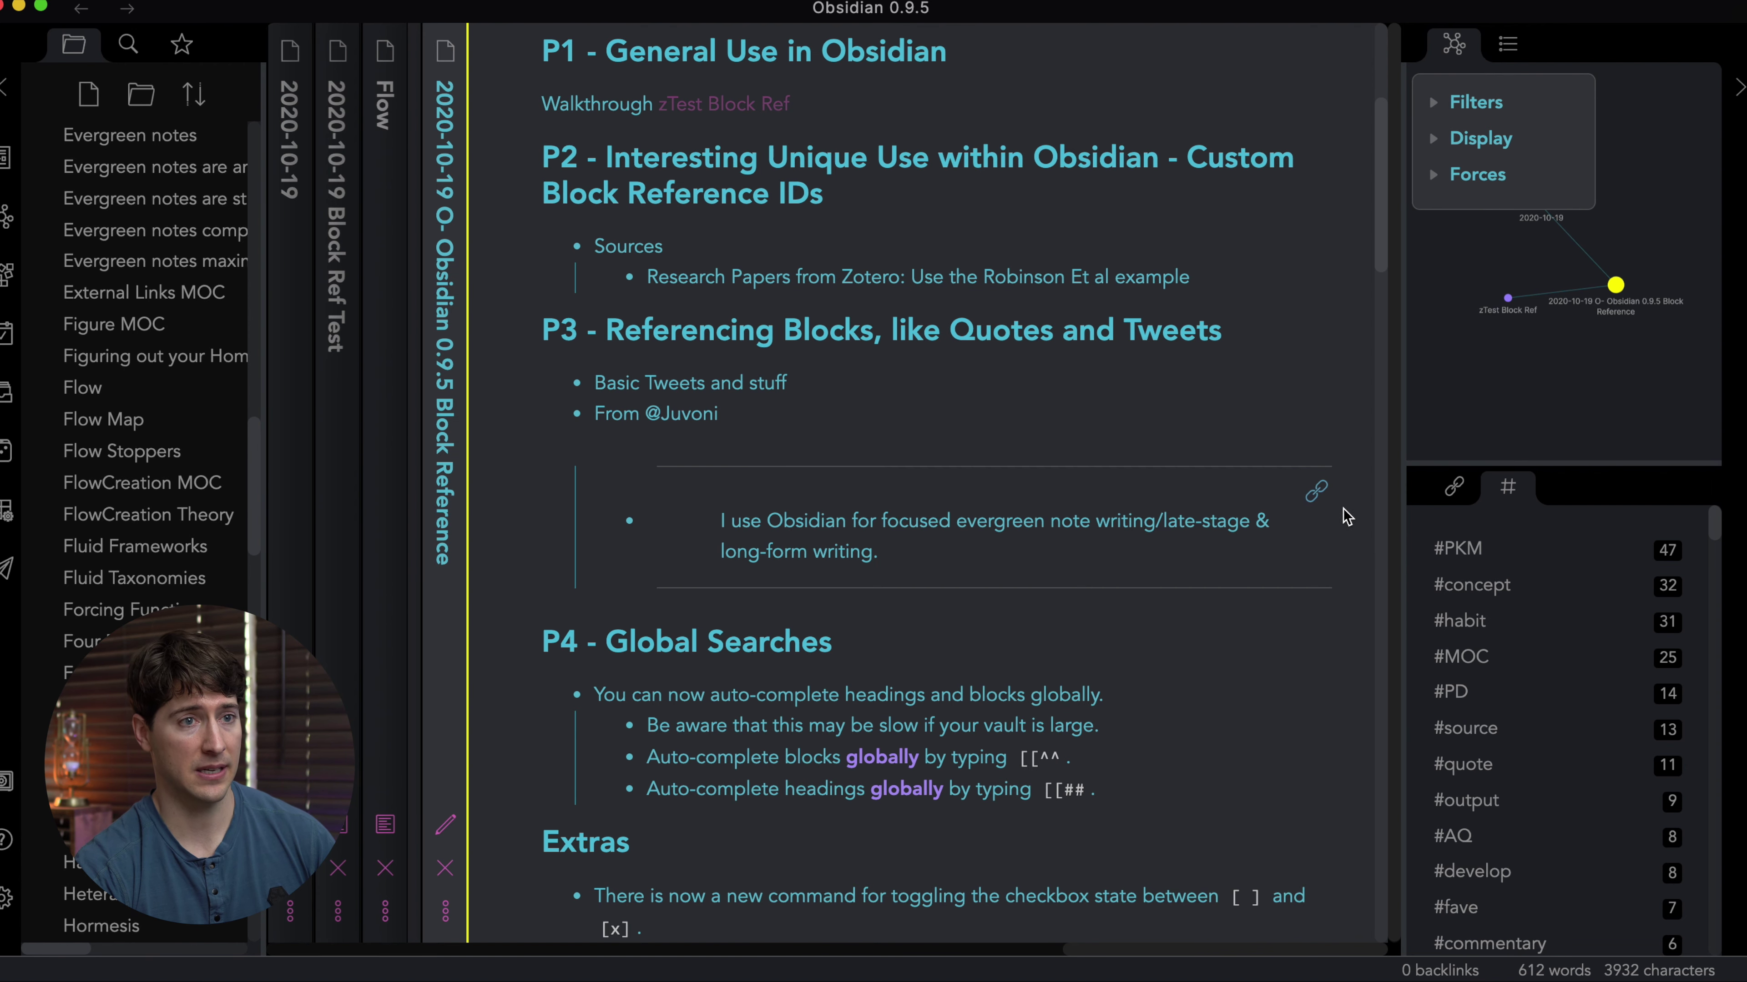
click(1315, 497)
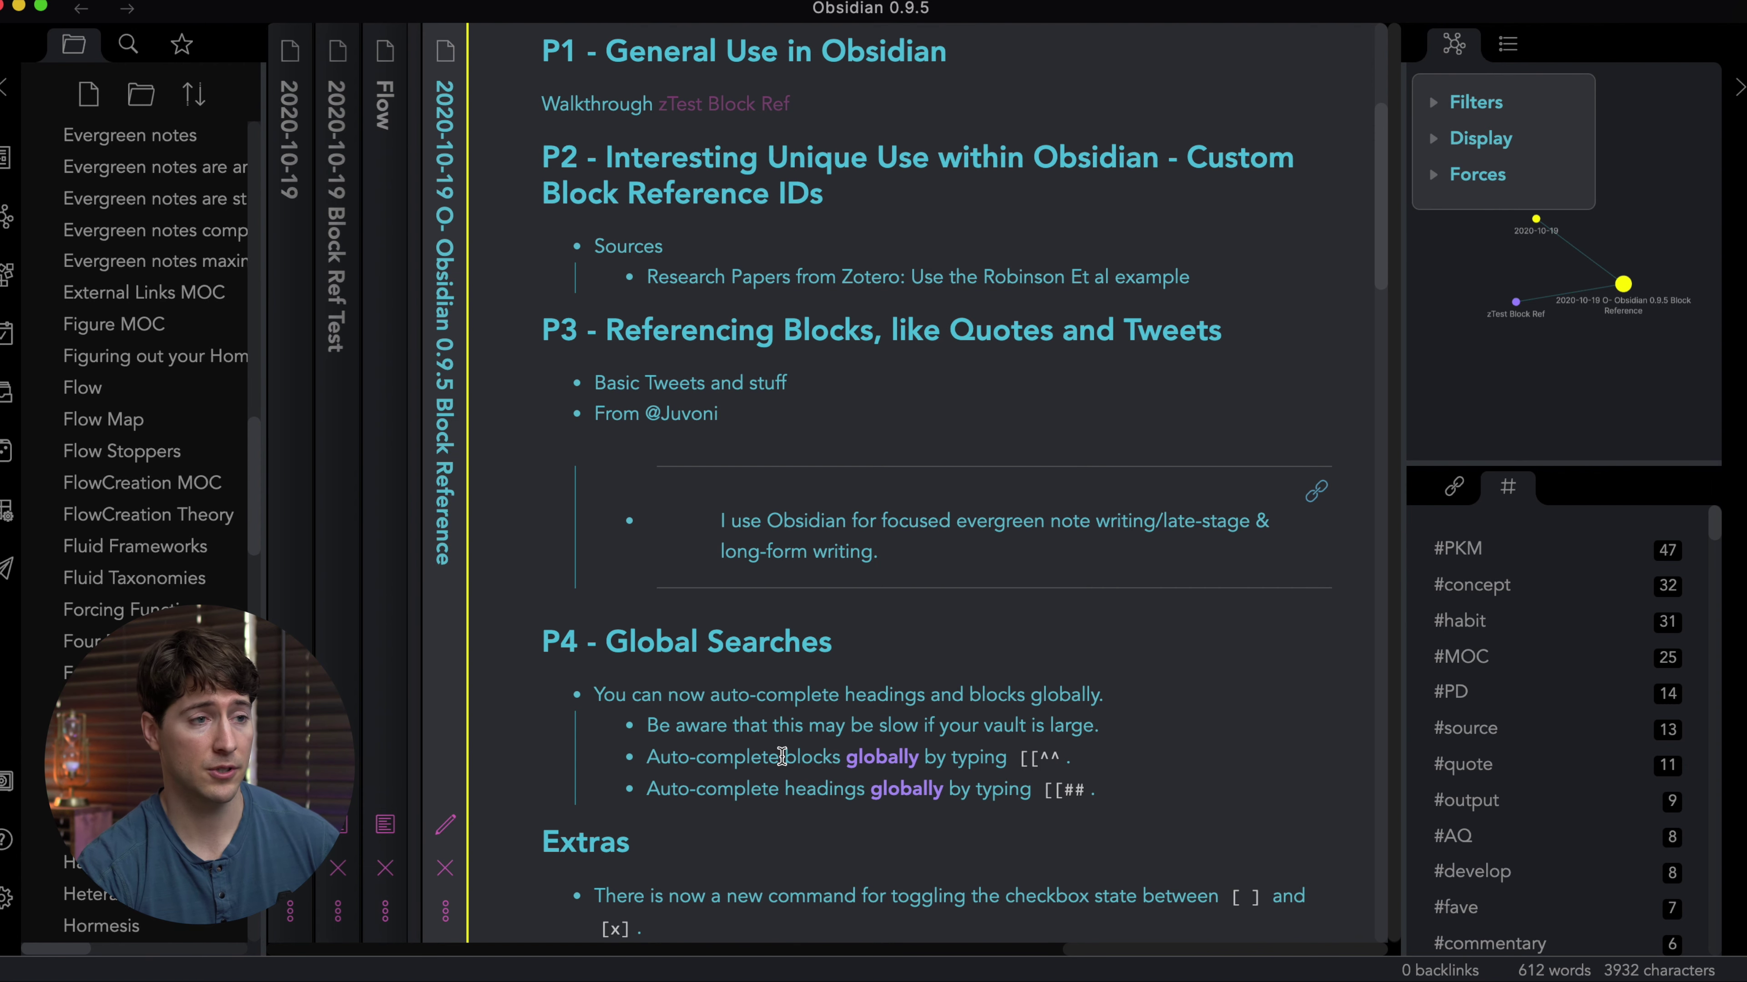
Return to editing, add the list item [[^^]] beneath the last P4 bullet, and browse the vault-wide block suggestions.
key(super+e)
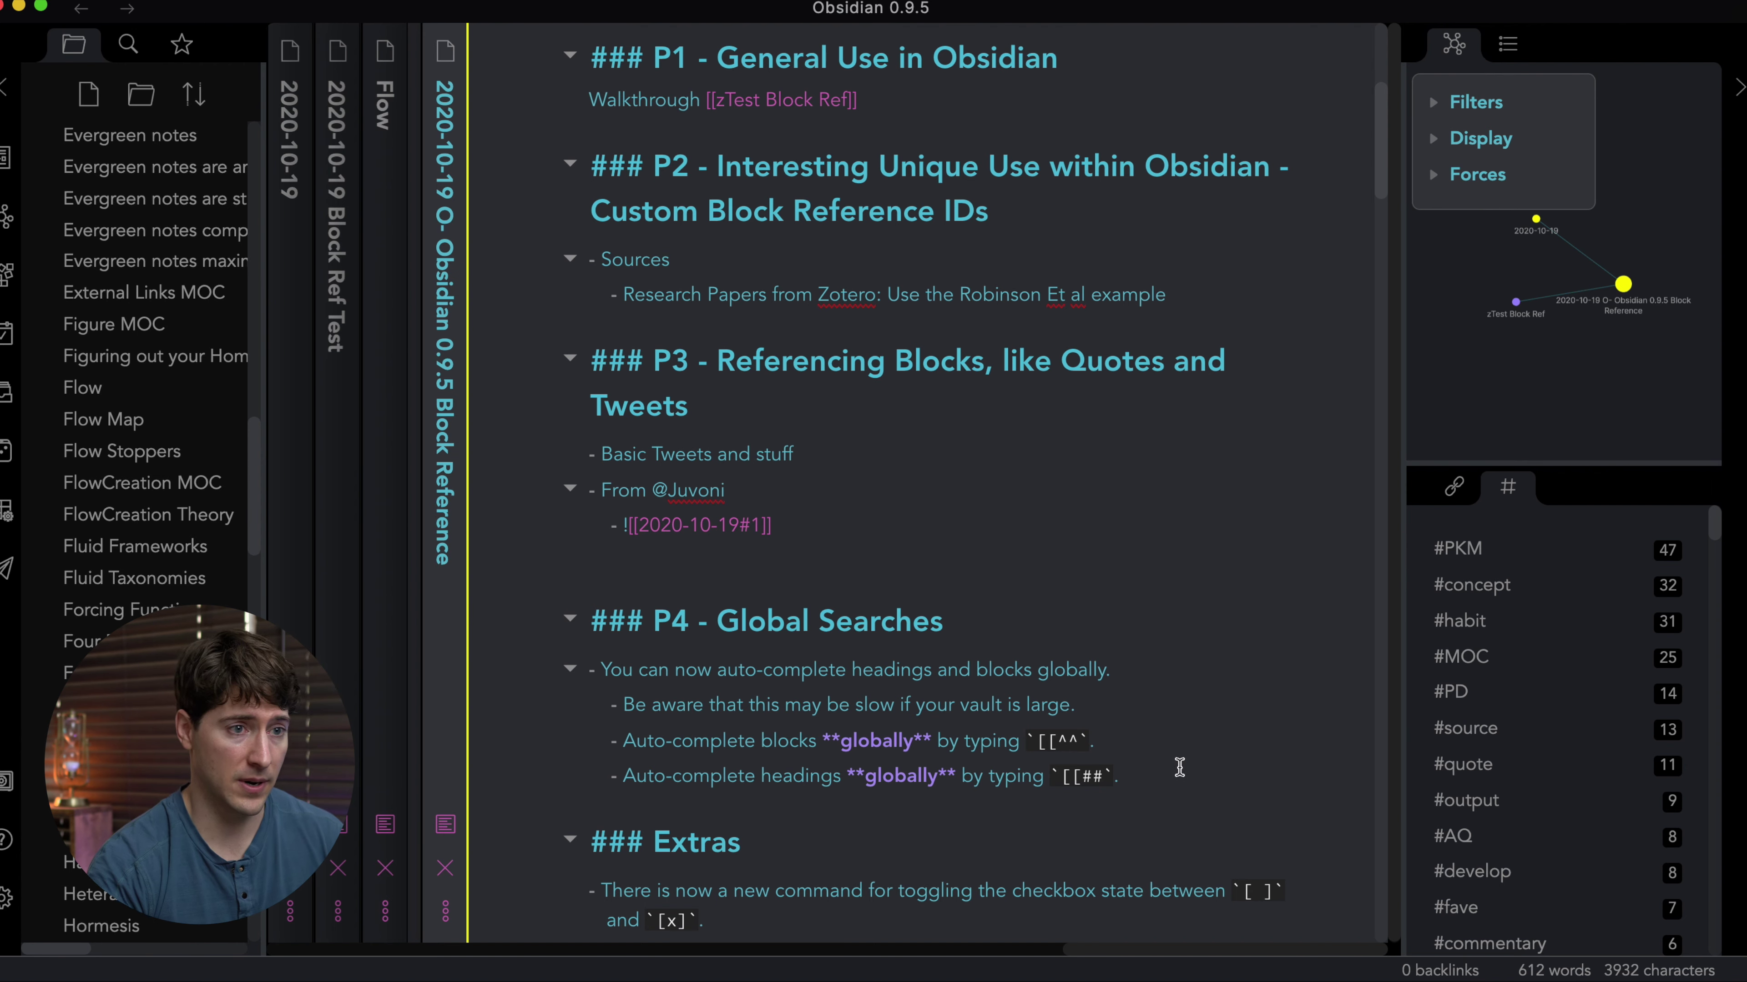
key(Return)
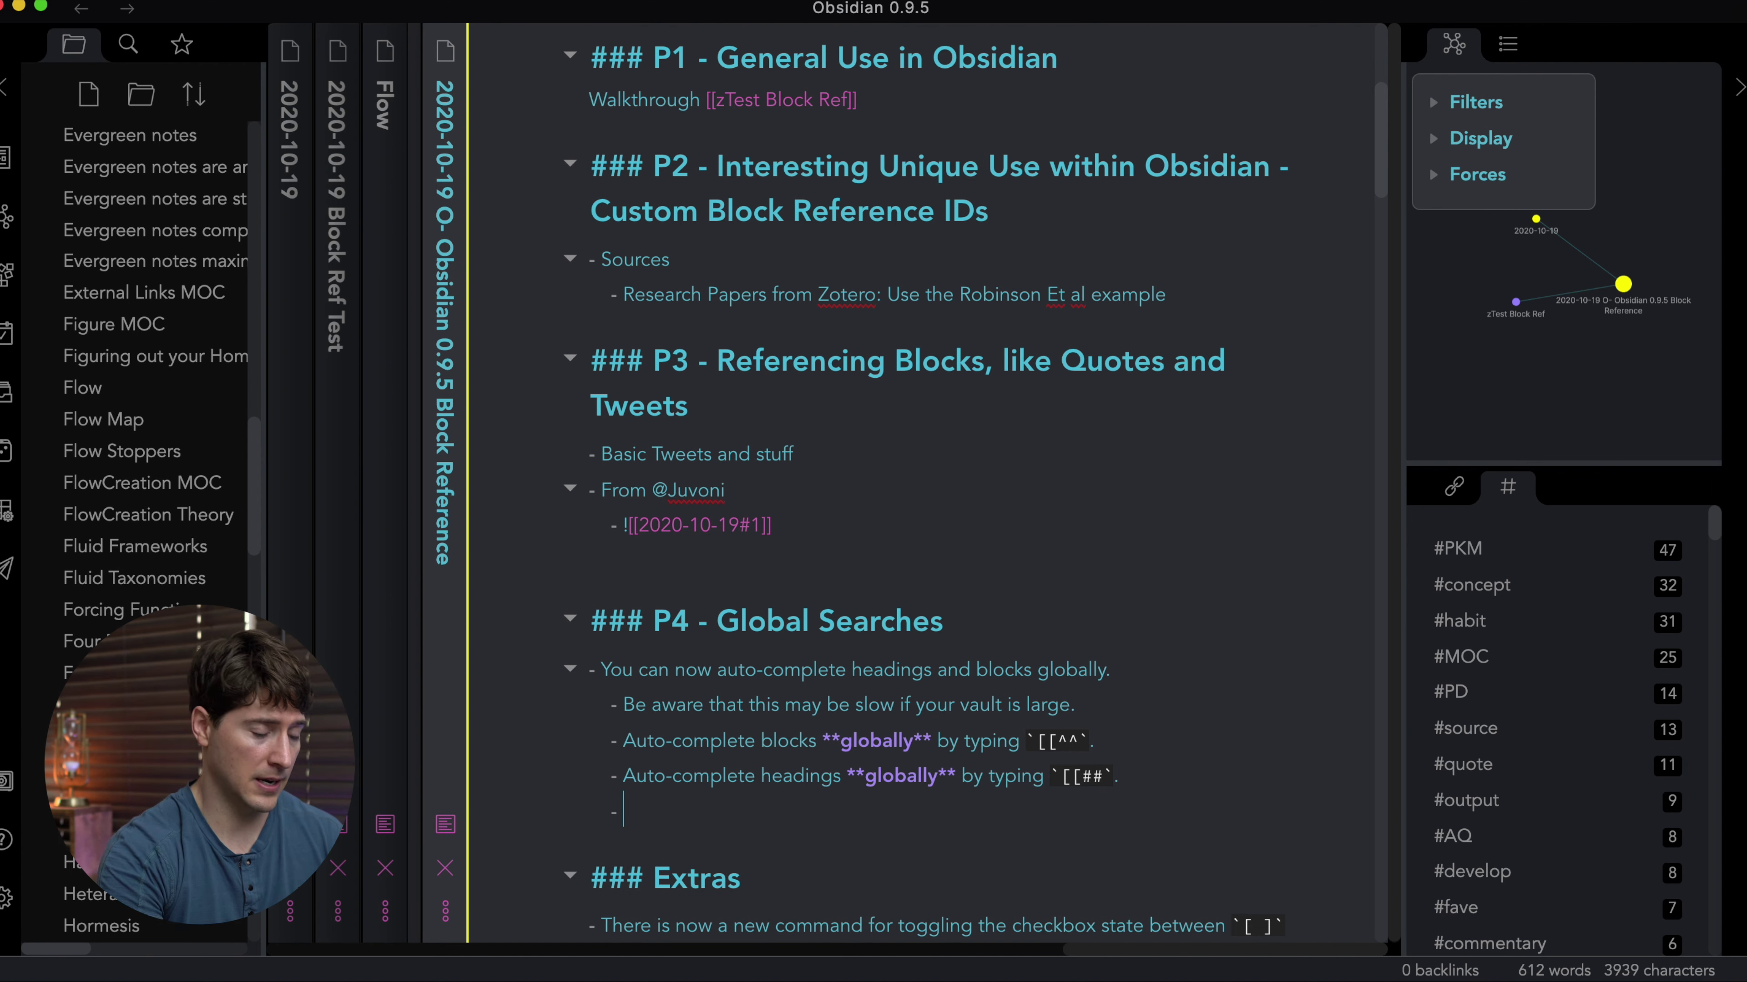
text([[^)
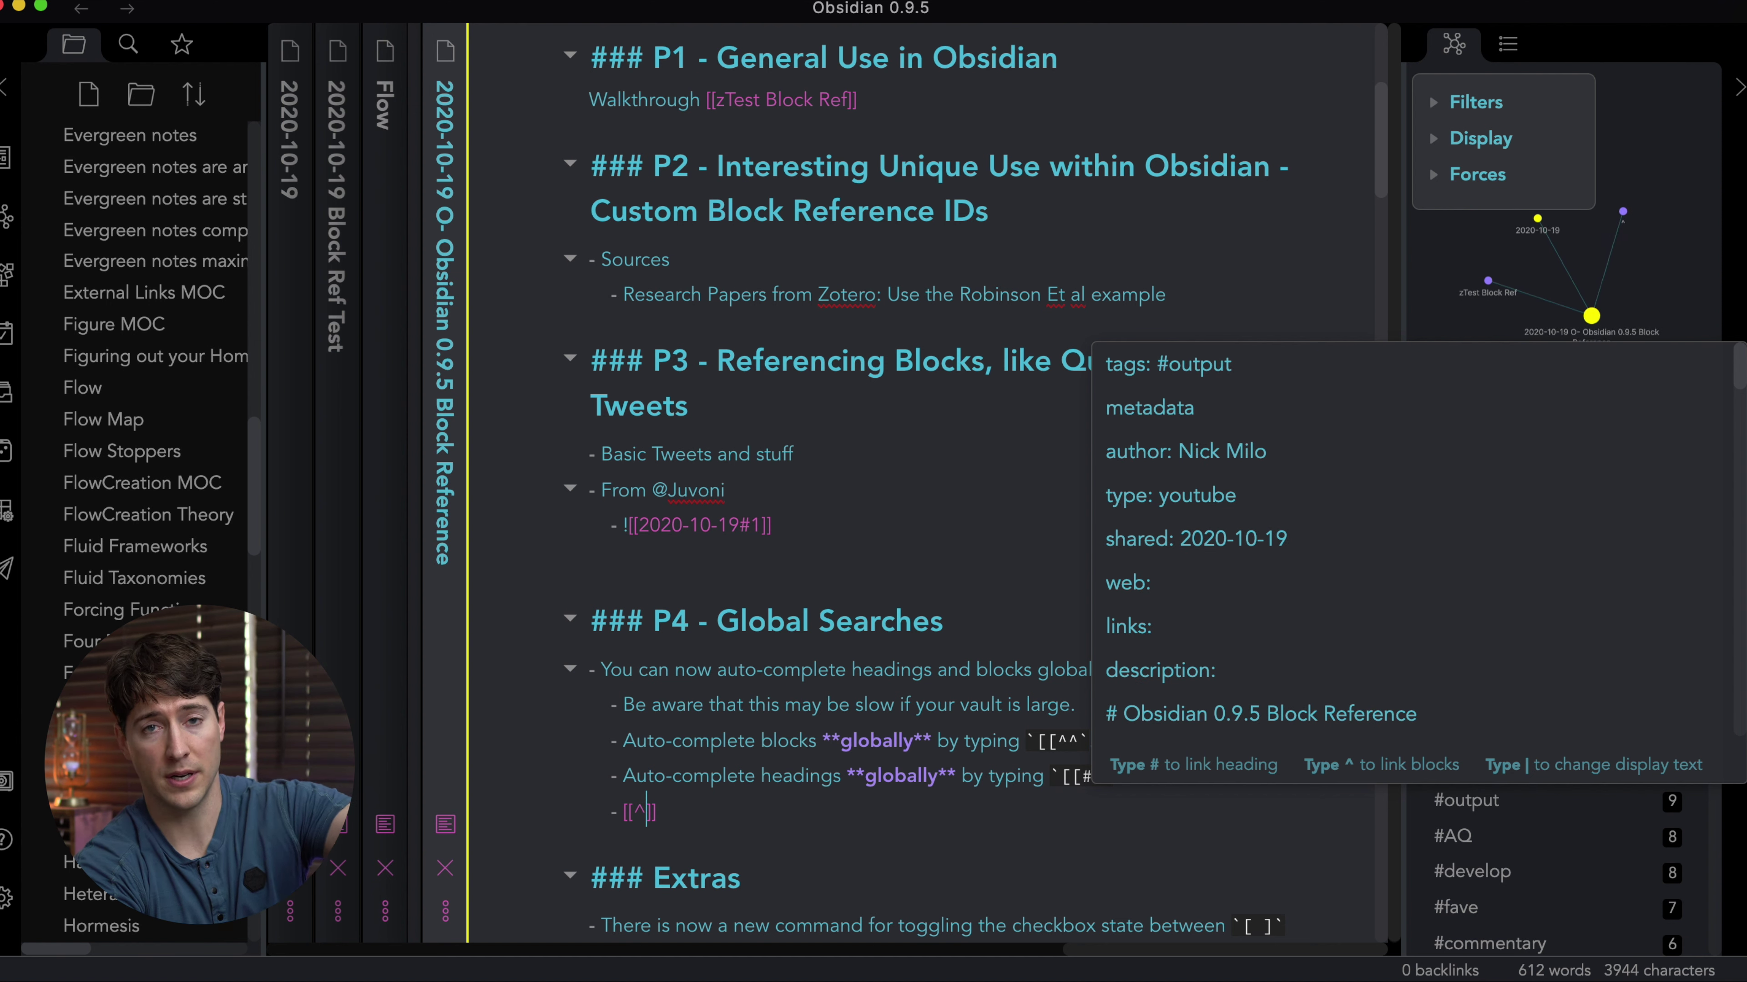
text(^)
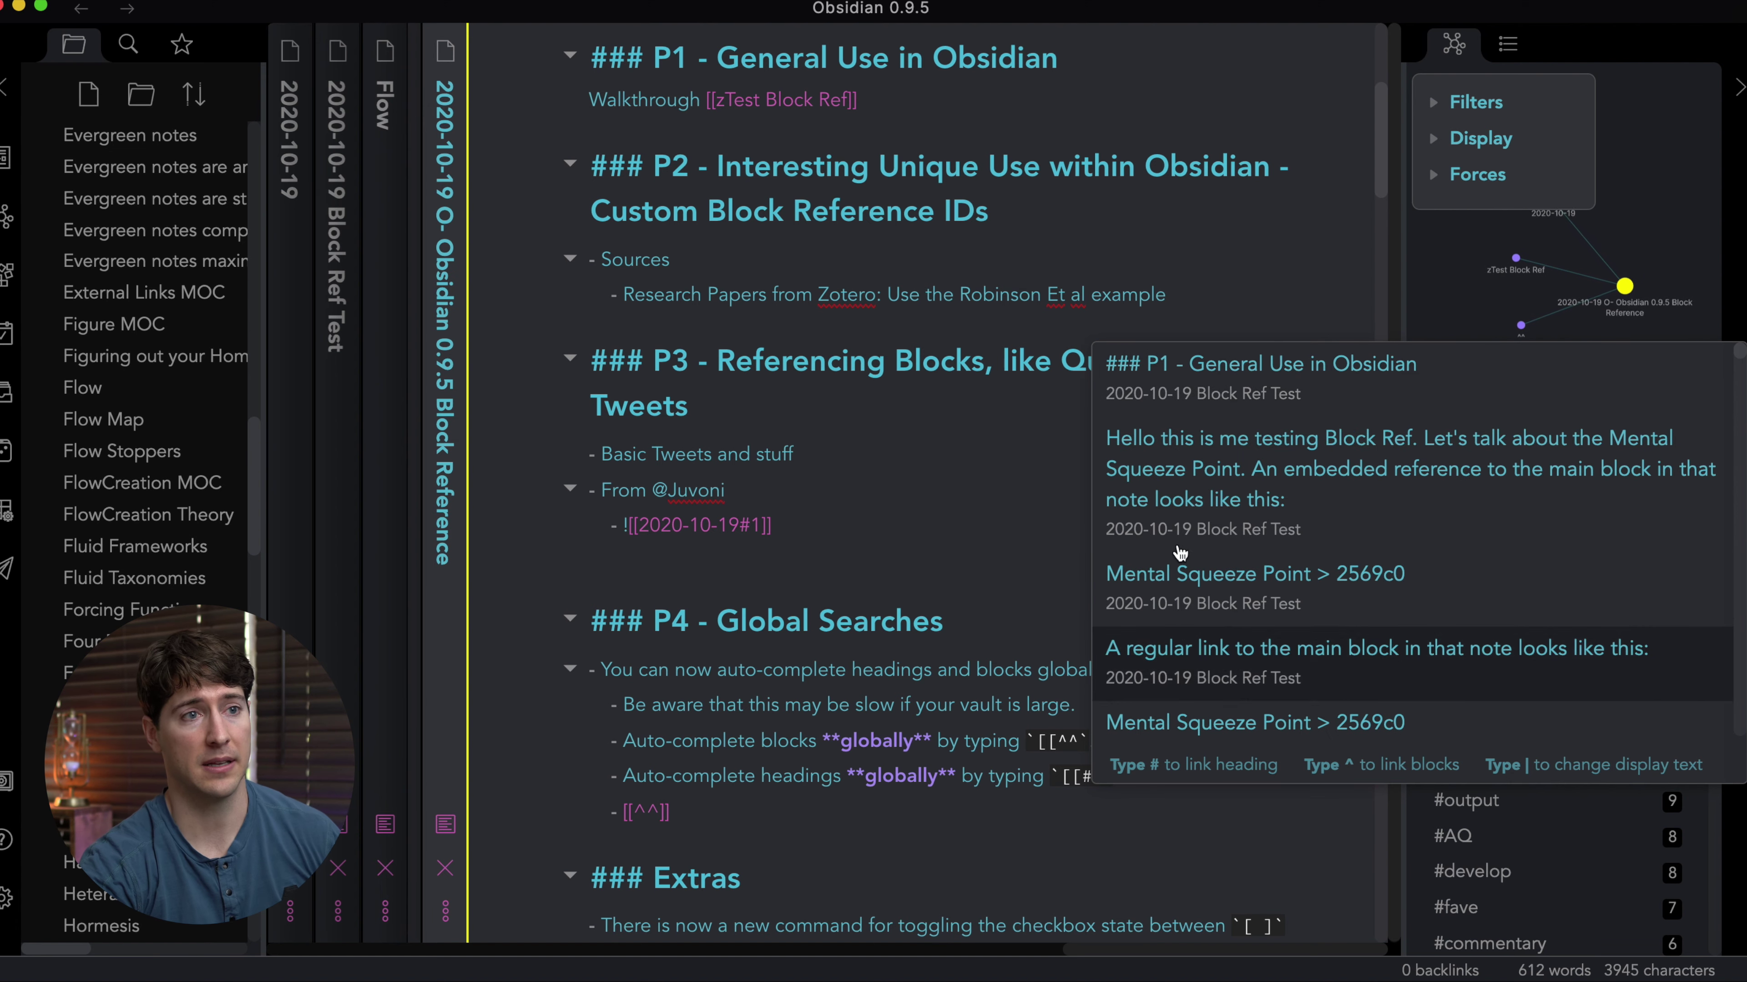
scroll(1167, 490, down, 10)
scroll(1167, 490, up, 10)
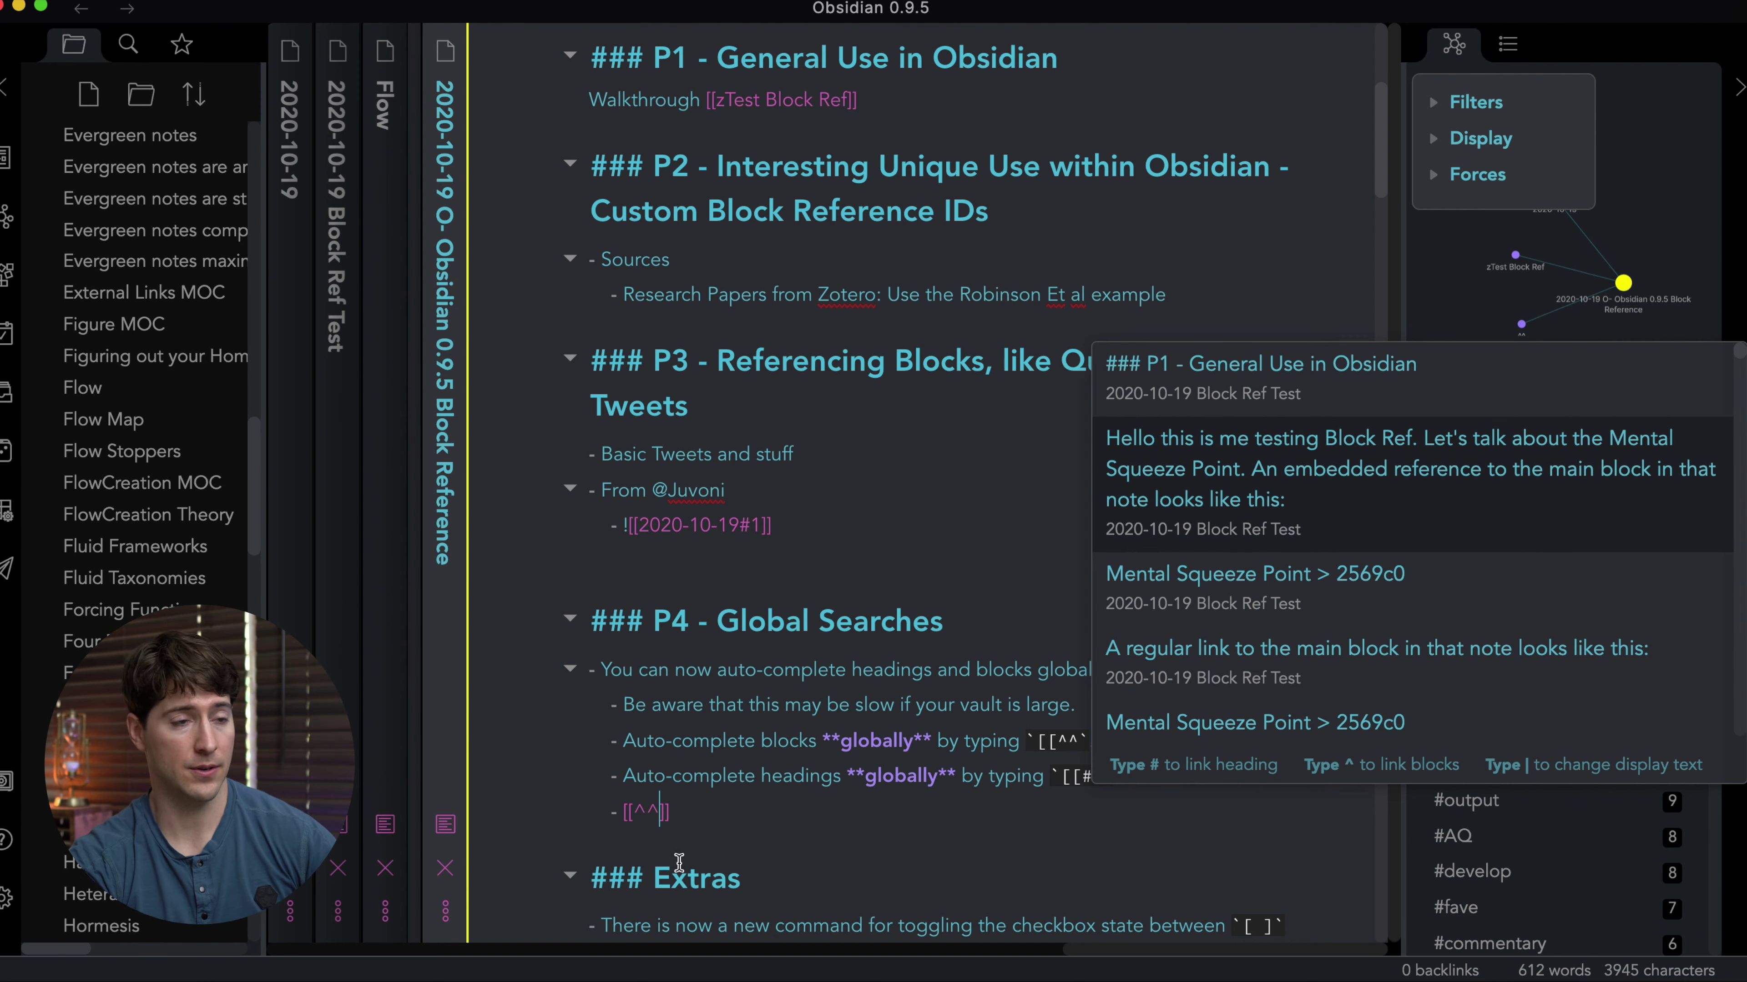
Replace ^^ with ## in the new P4 link and browse the vault-wide heading suggestions.
key(BackSpace)
key(BackSpace)
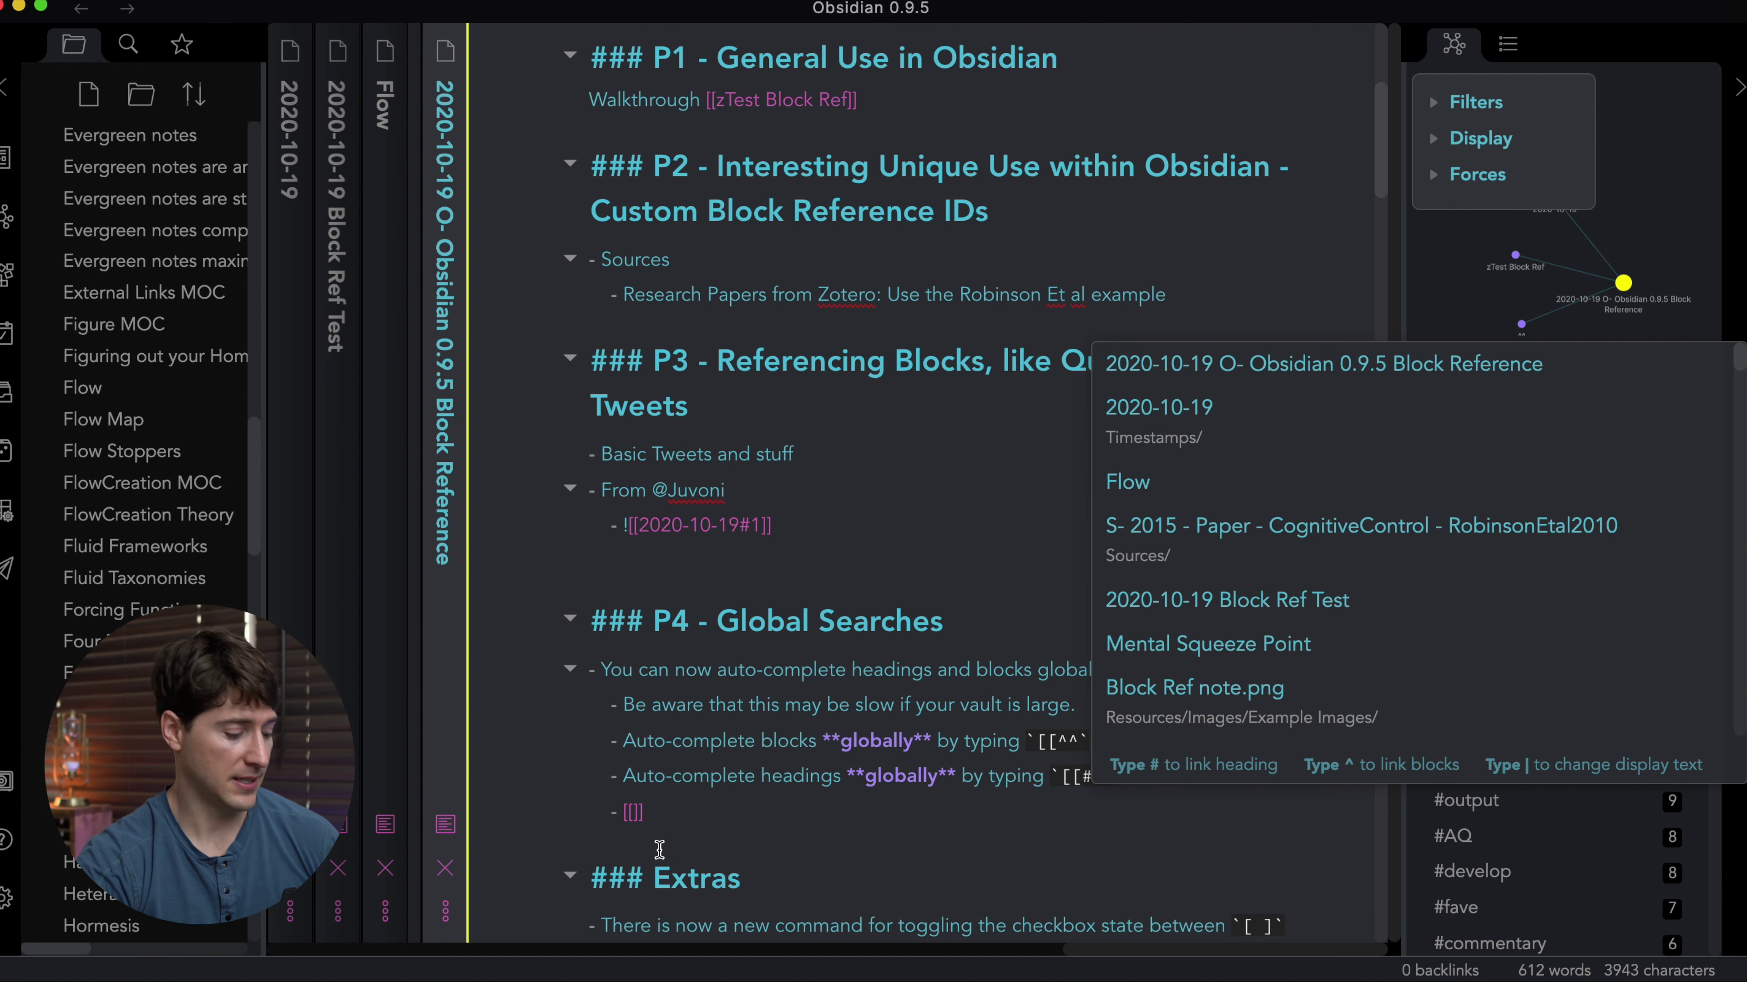
text(##)
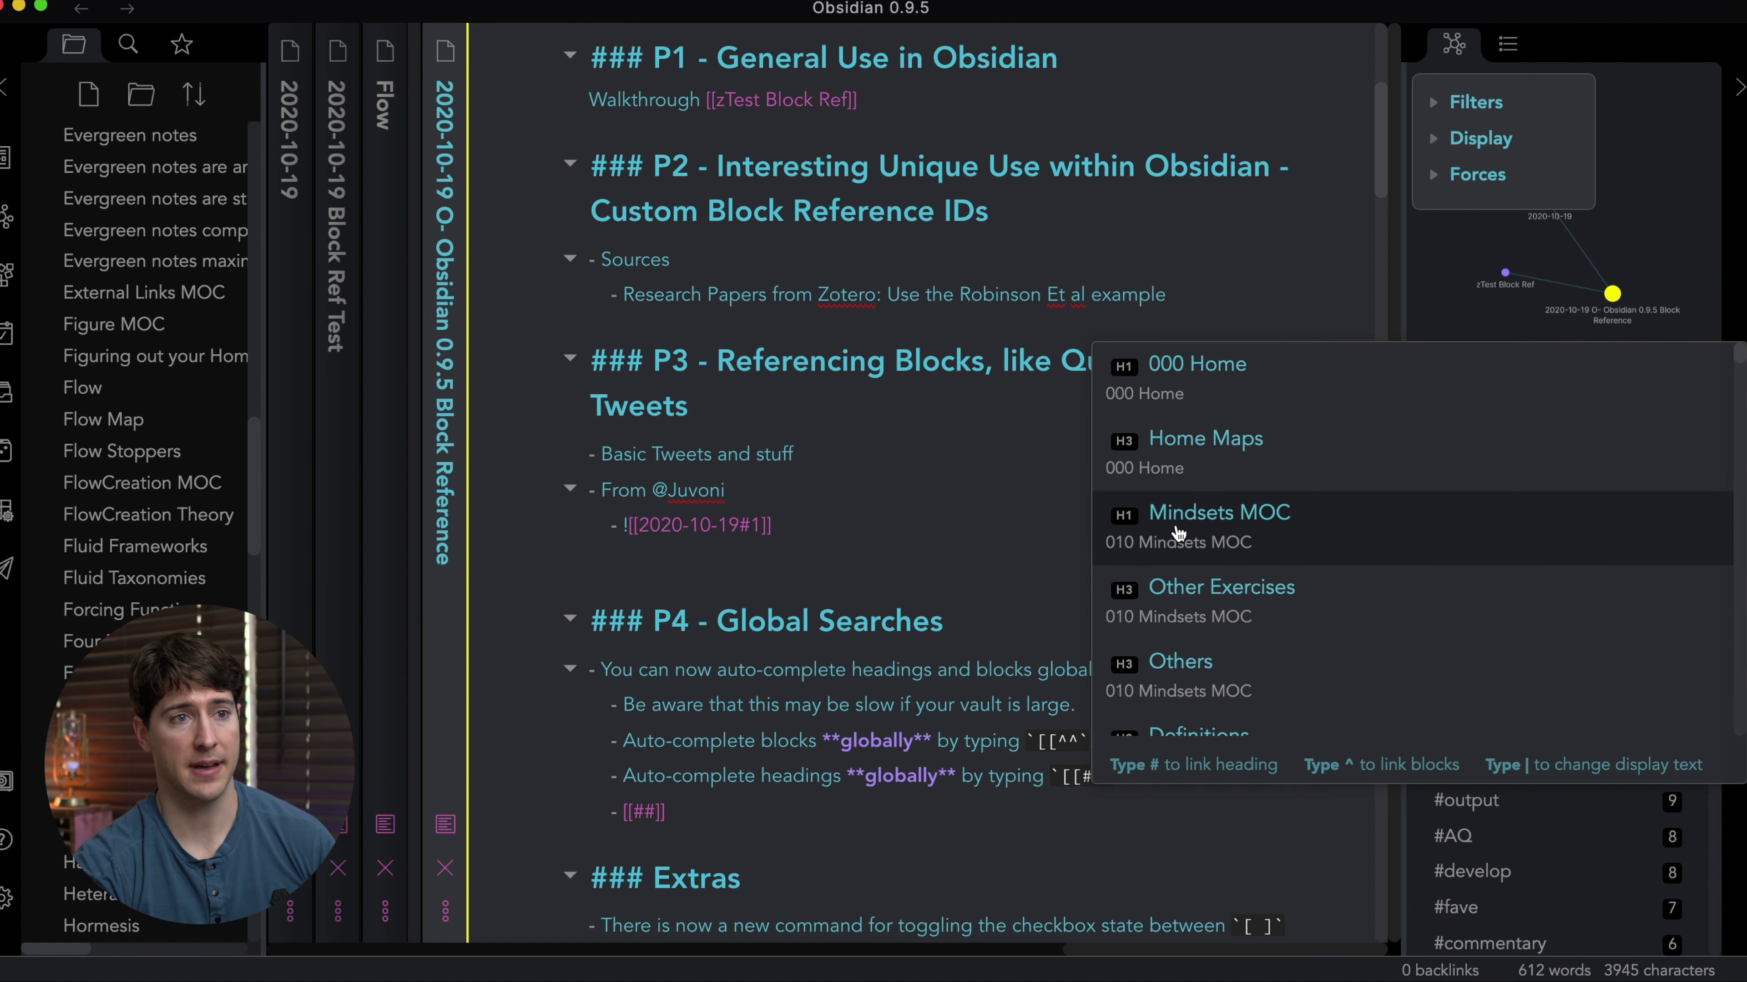
scroll(1158, 550, down, 10)
scroll(1341, 475, down, 10)
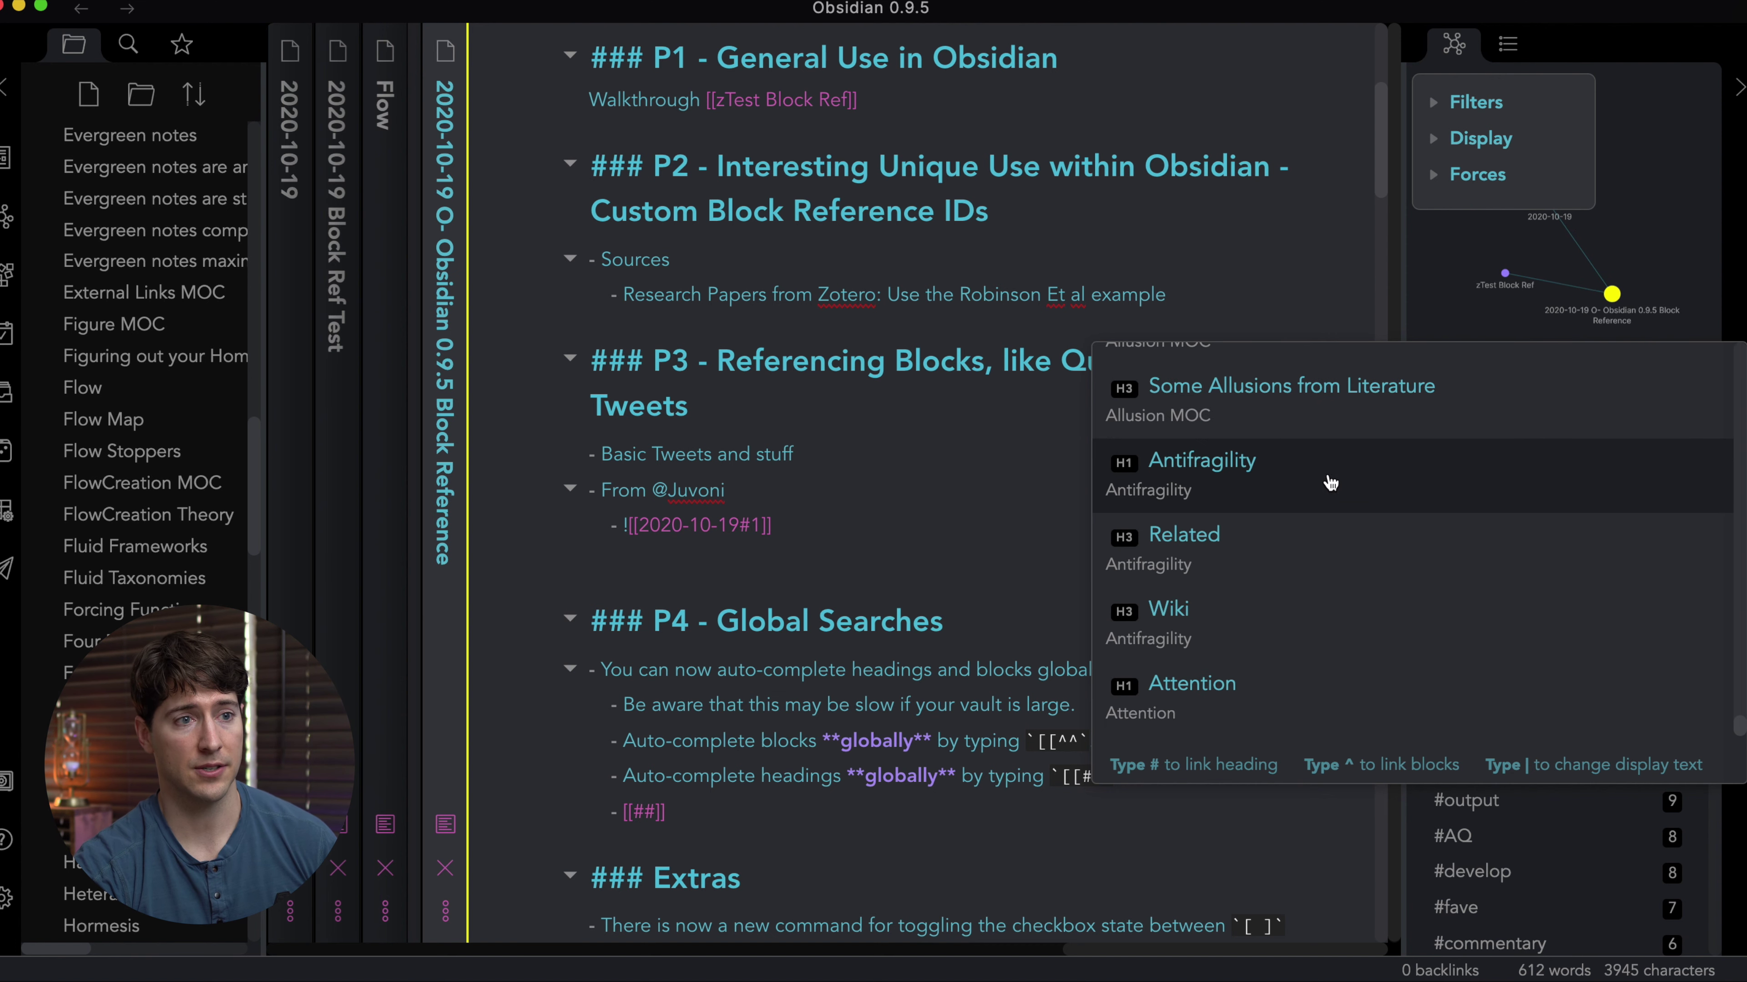
Delete the test [[##]] list item at the end of section P4.
click(643, 817)
drag(697, 814, 578, 813)
key(BackSpace)
key(BackSpace)
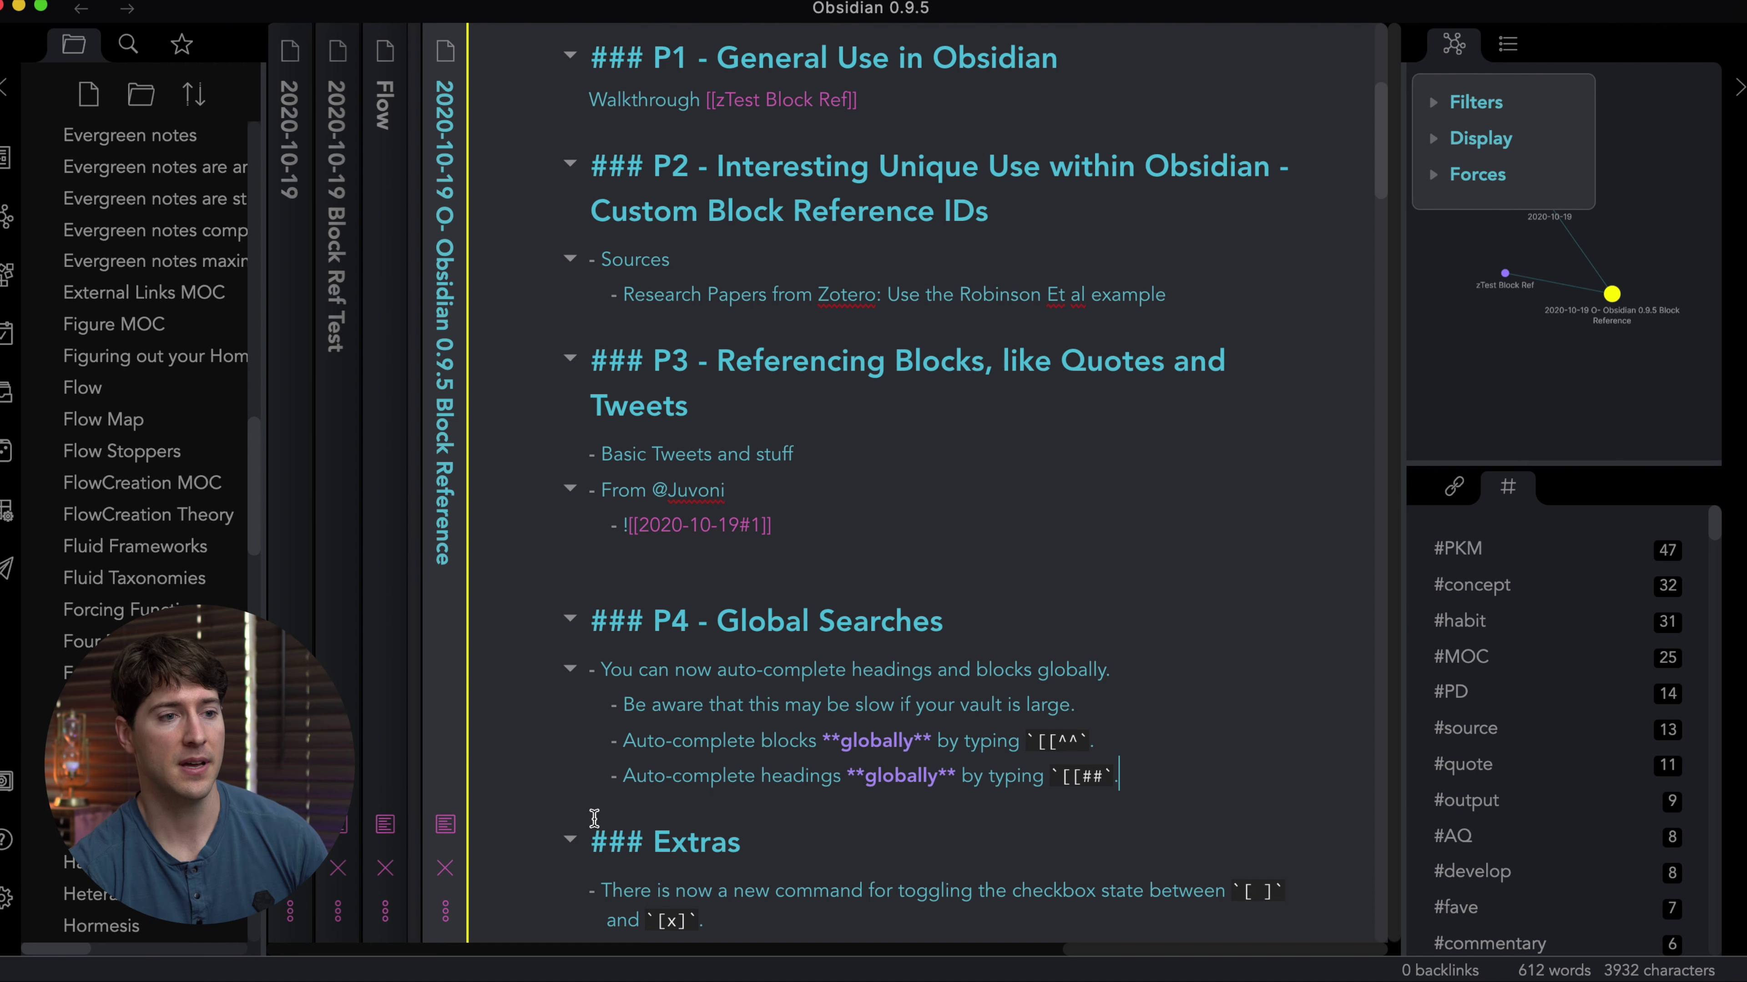
Add four unchecked checkbox items below the last Extras bullet, reading asdfasfd, asdf, asdf and a.
scroll(733, 671, down, 4)
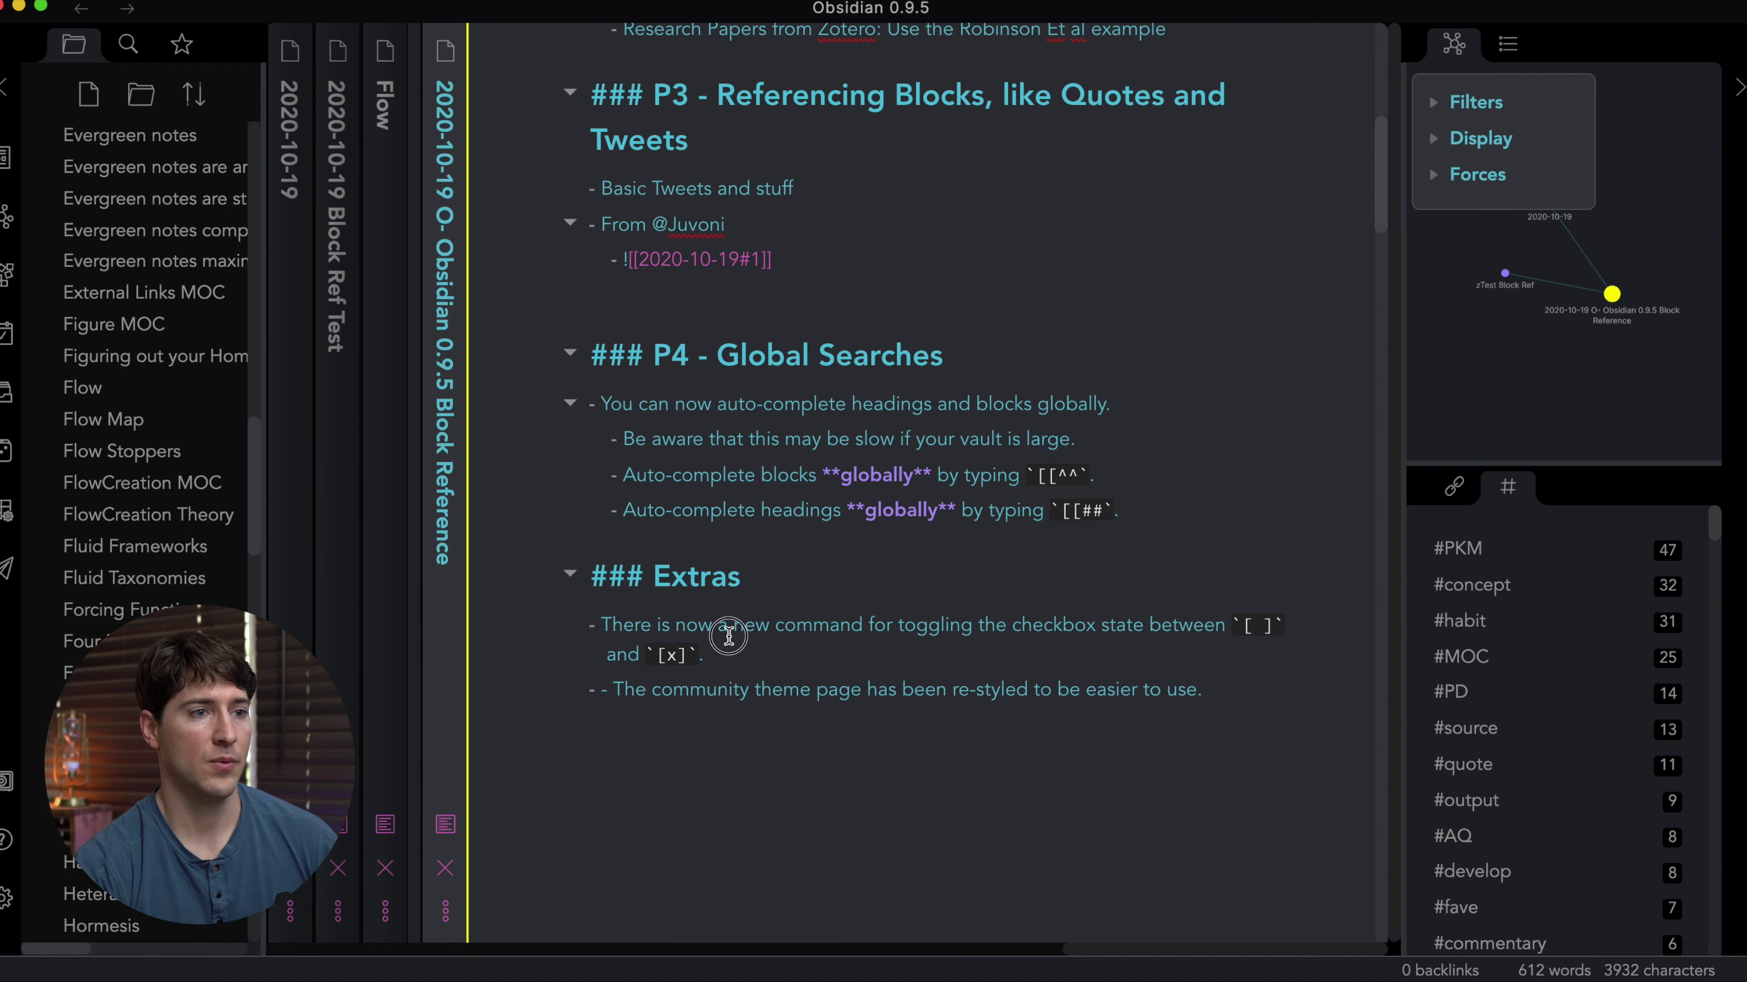
click(878, 690)
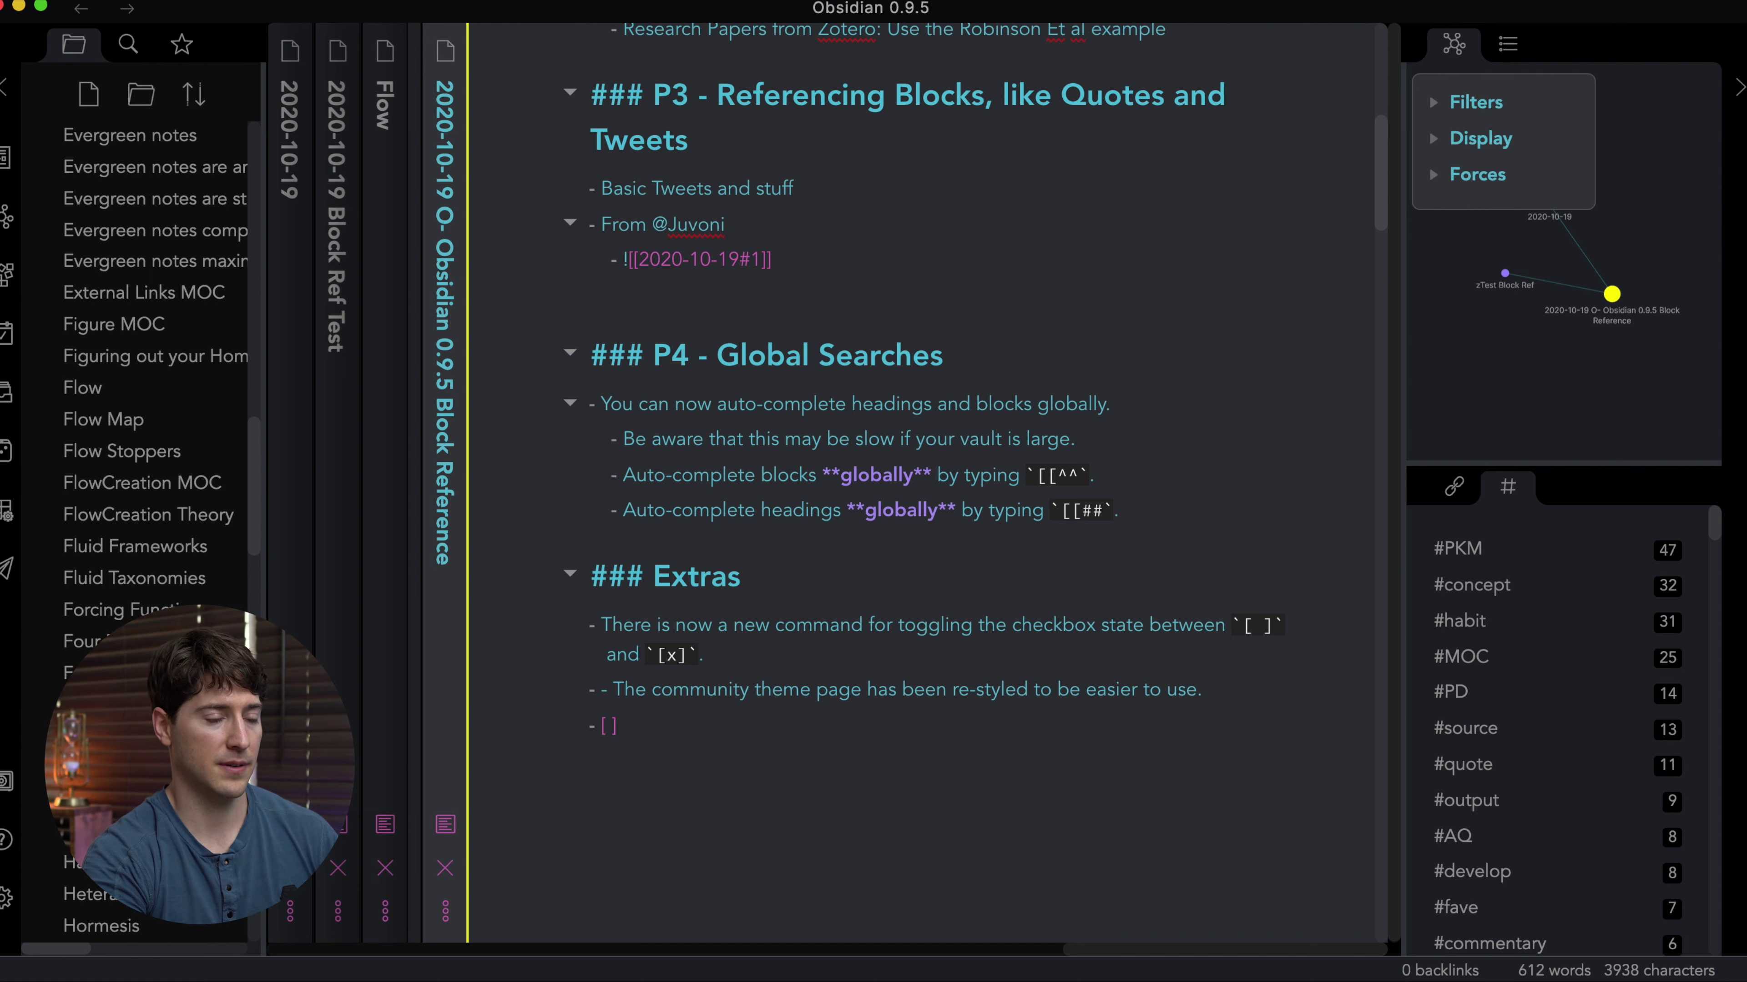
text(asdfasfd)
key(Return)
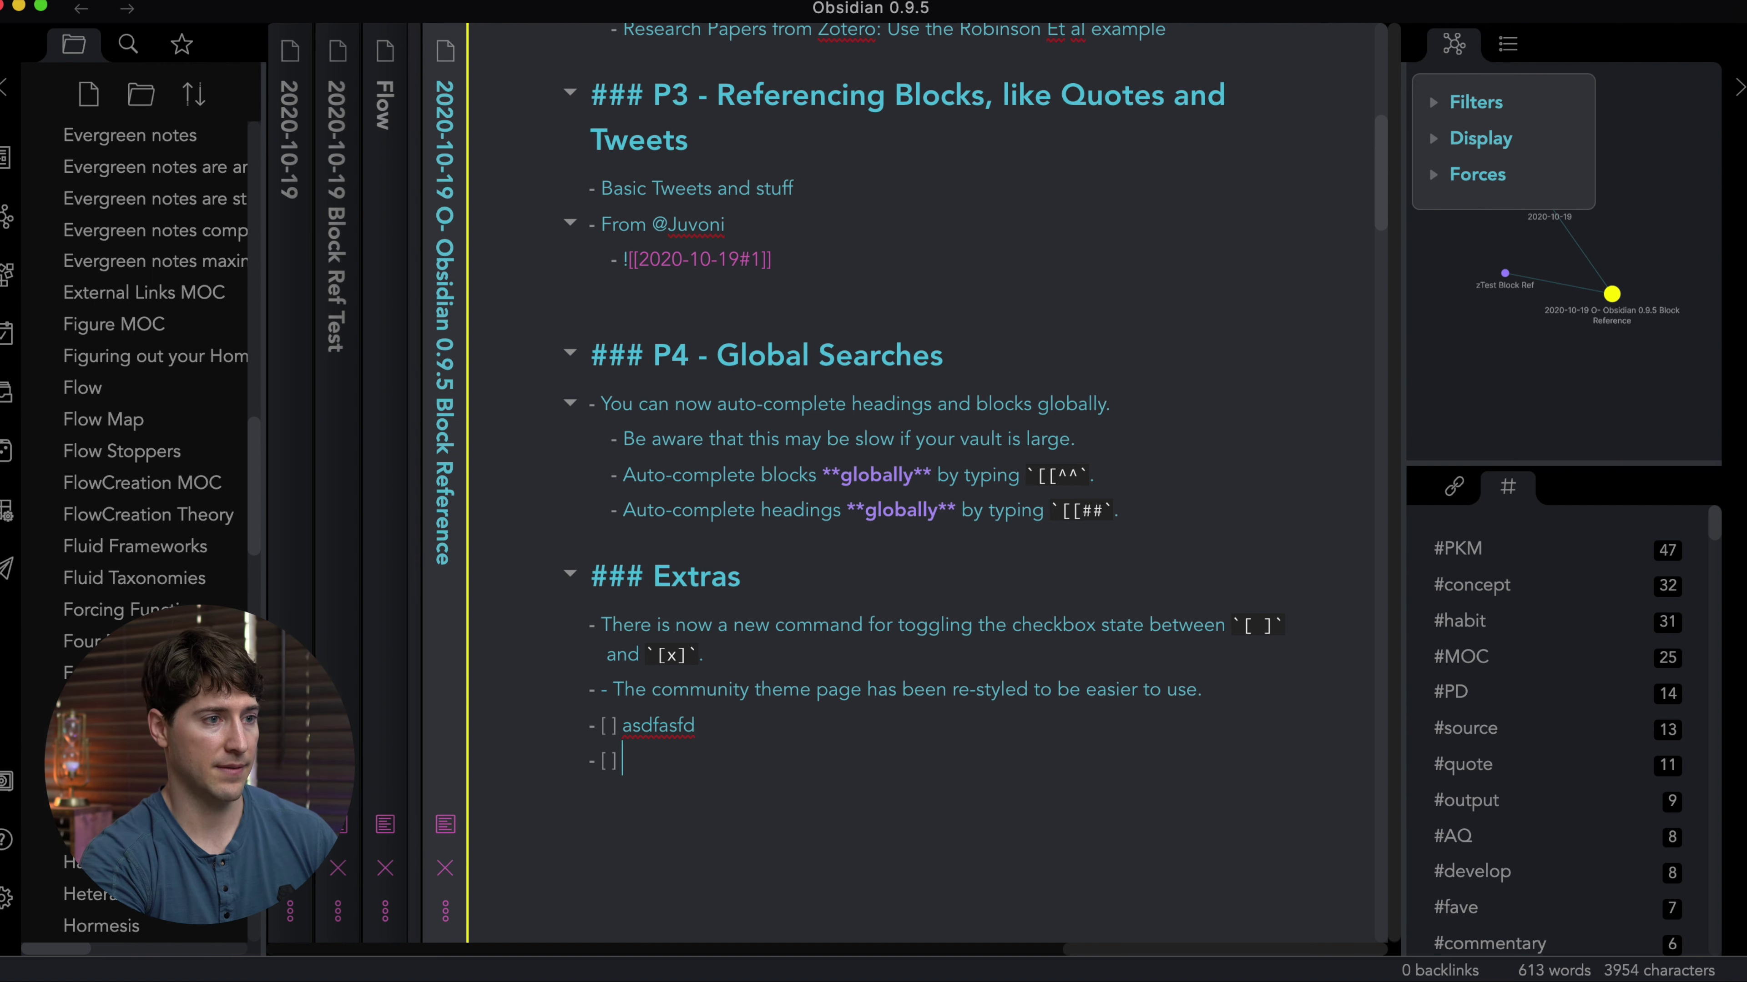
text(asdf)
key(Return)
text(asdf)
key(Return)
text(a)
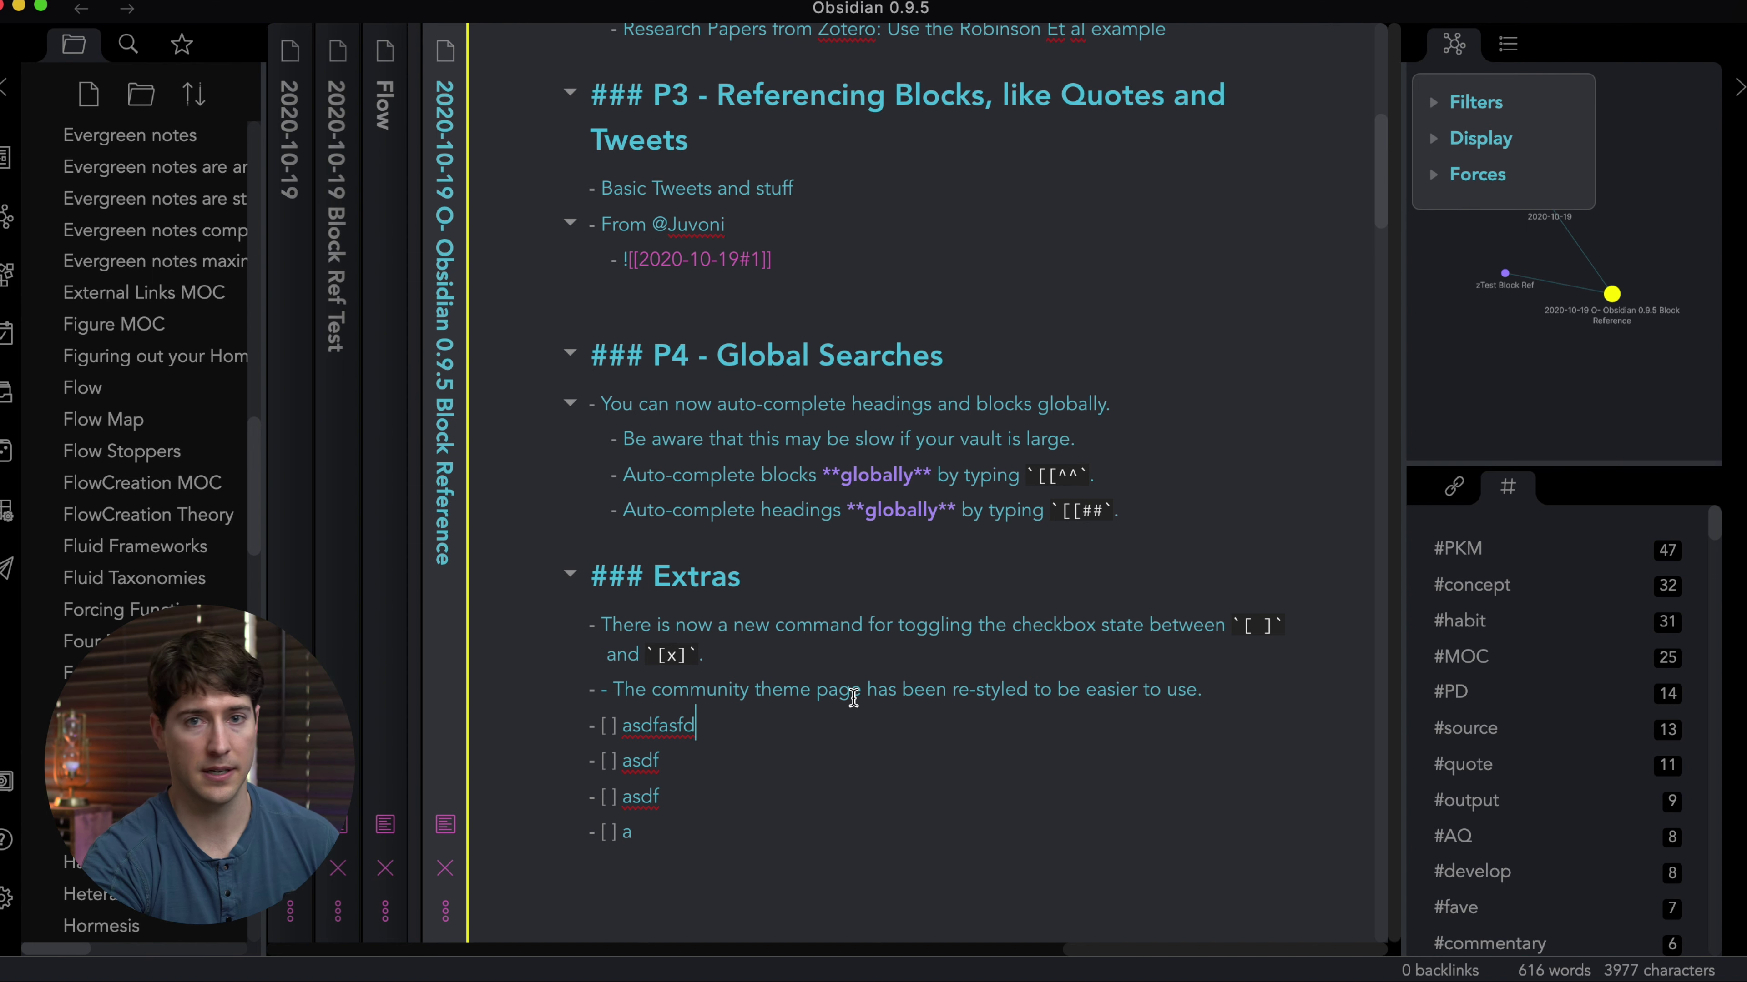
Toggle the first three test checkboxes to [x] and delete all four test items.
key(super+Return)
key(super+Return)
key(super+Return)
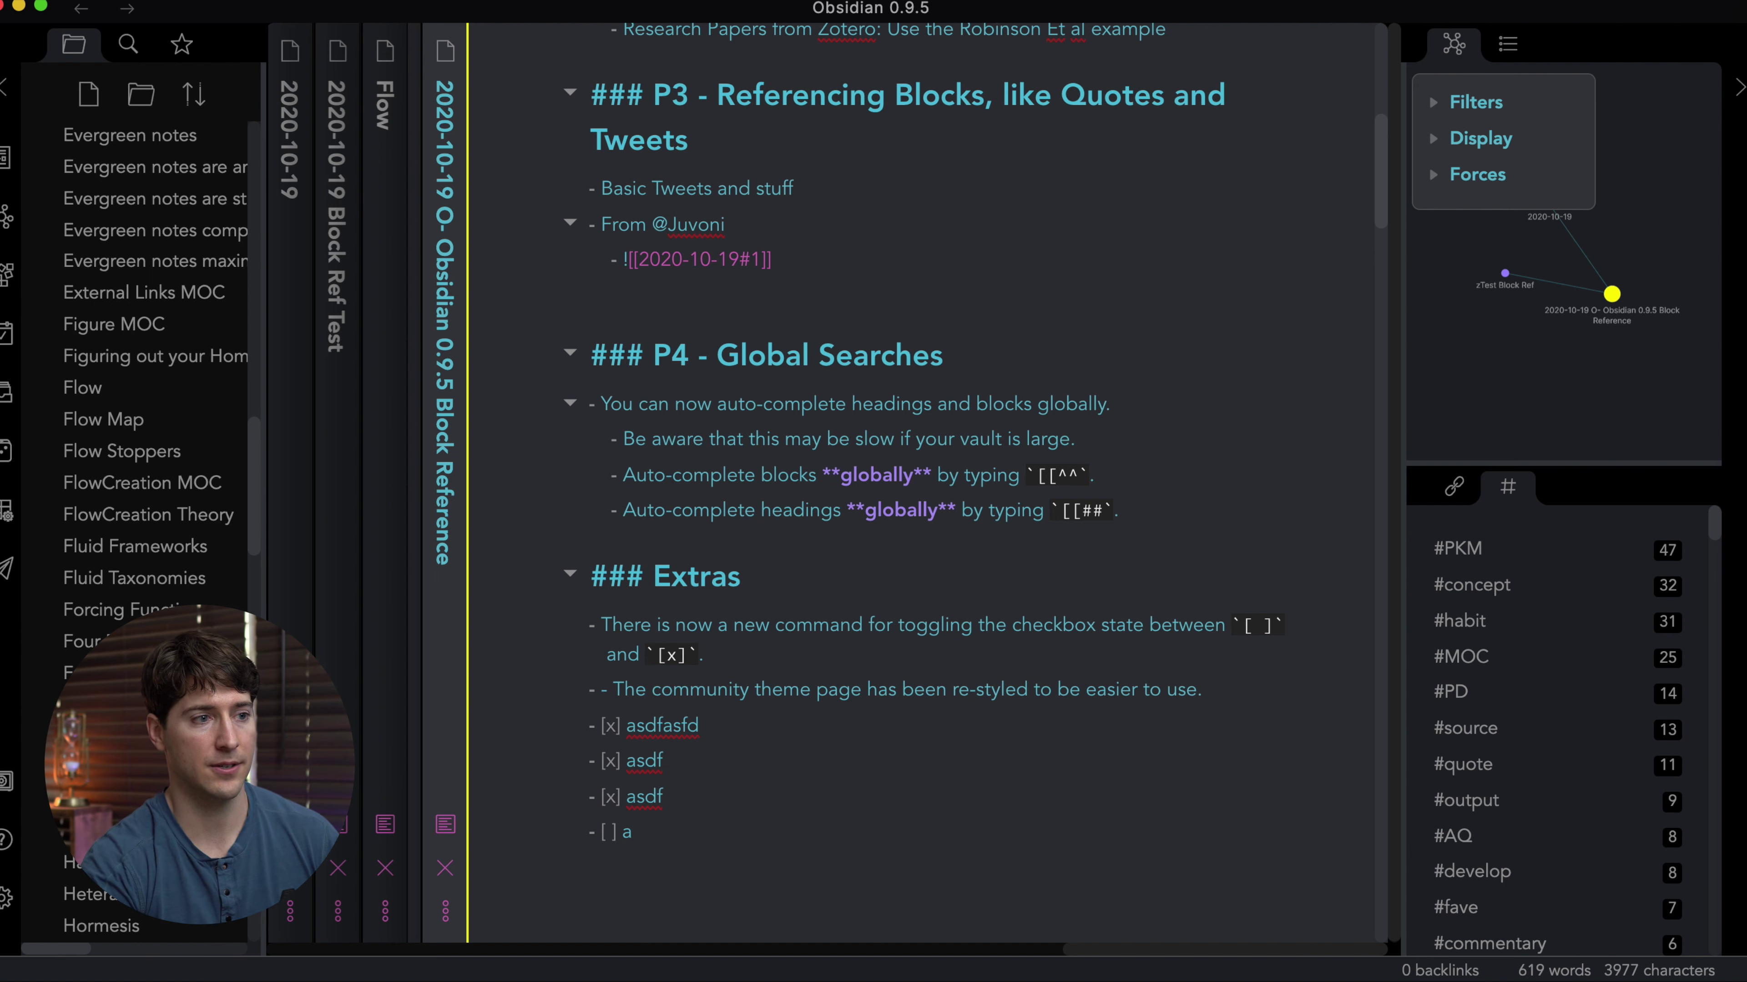
drag(675, 845, 526, 733)
key(BackSpace)
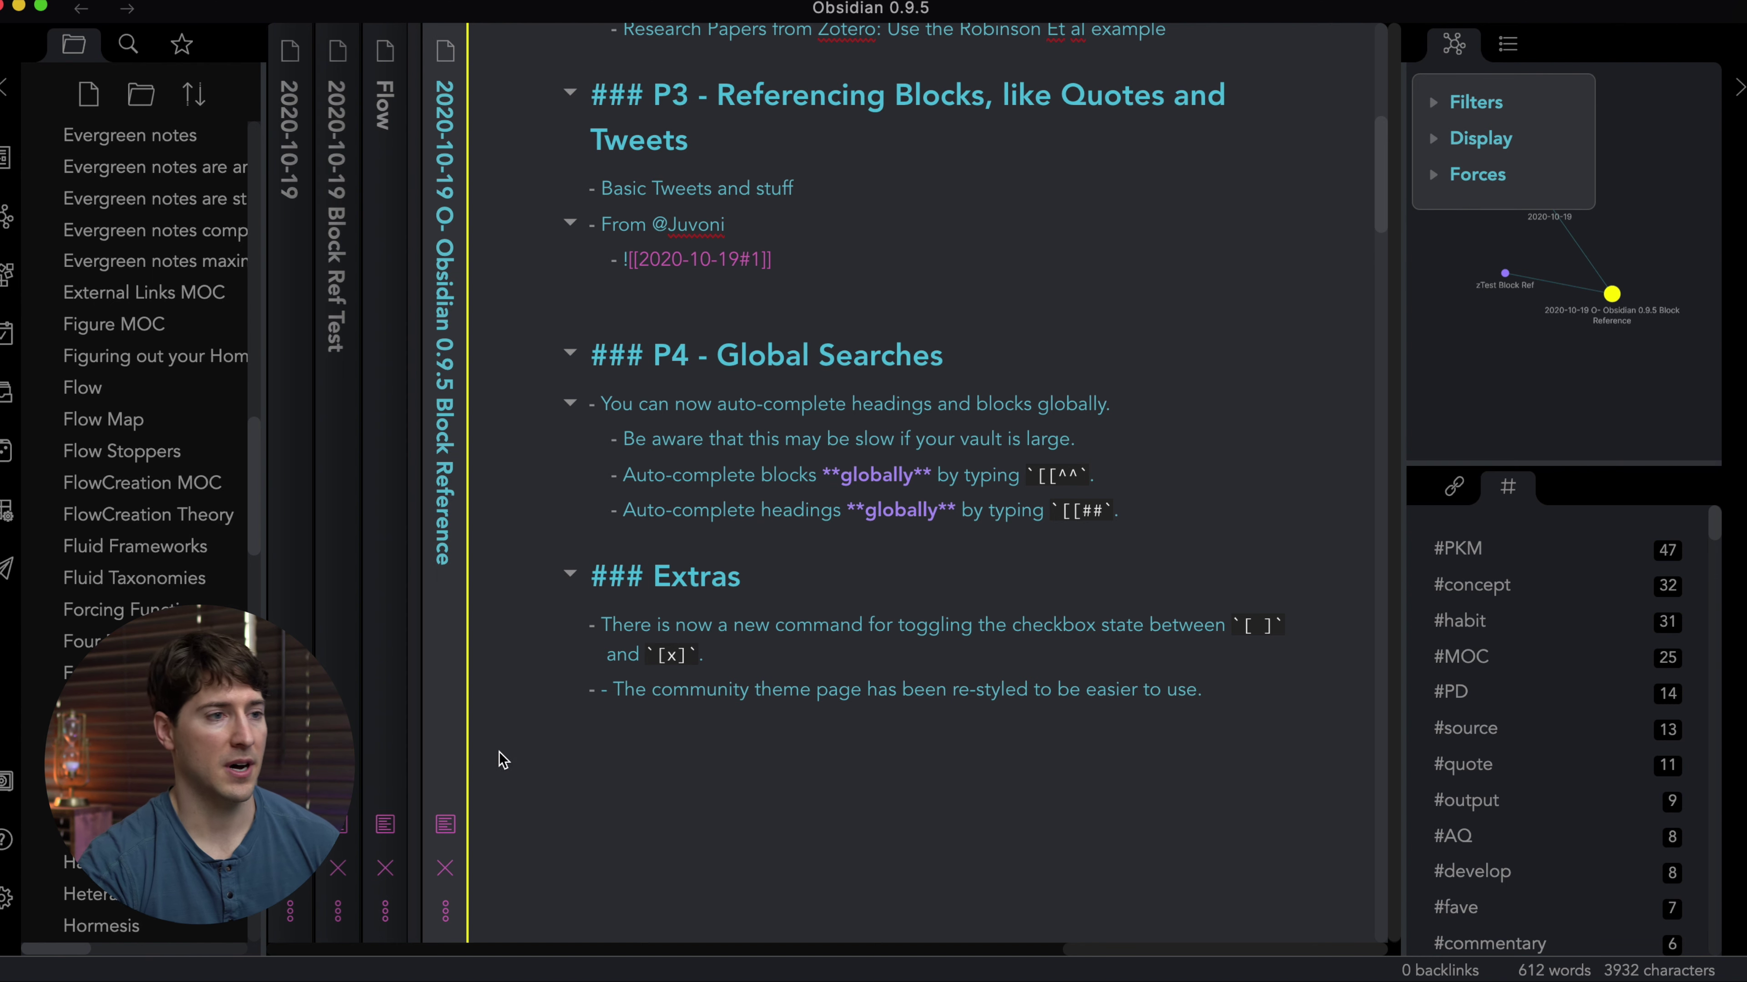
Open the community themes gallery in the settings and look through the available themes at reduced and default zoom.
click(772, 688)
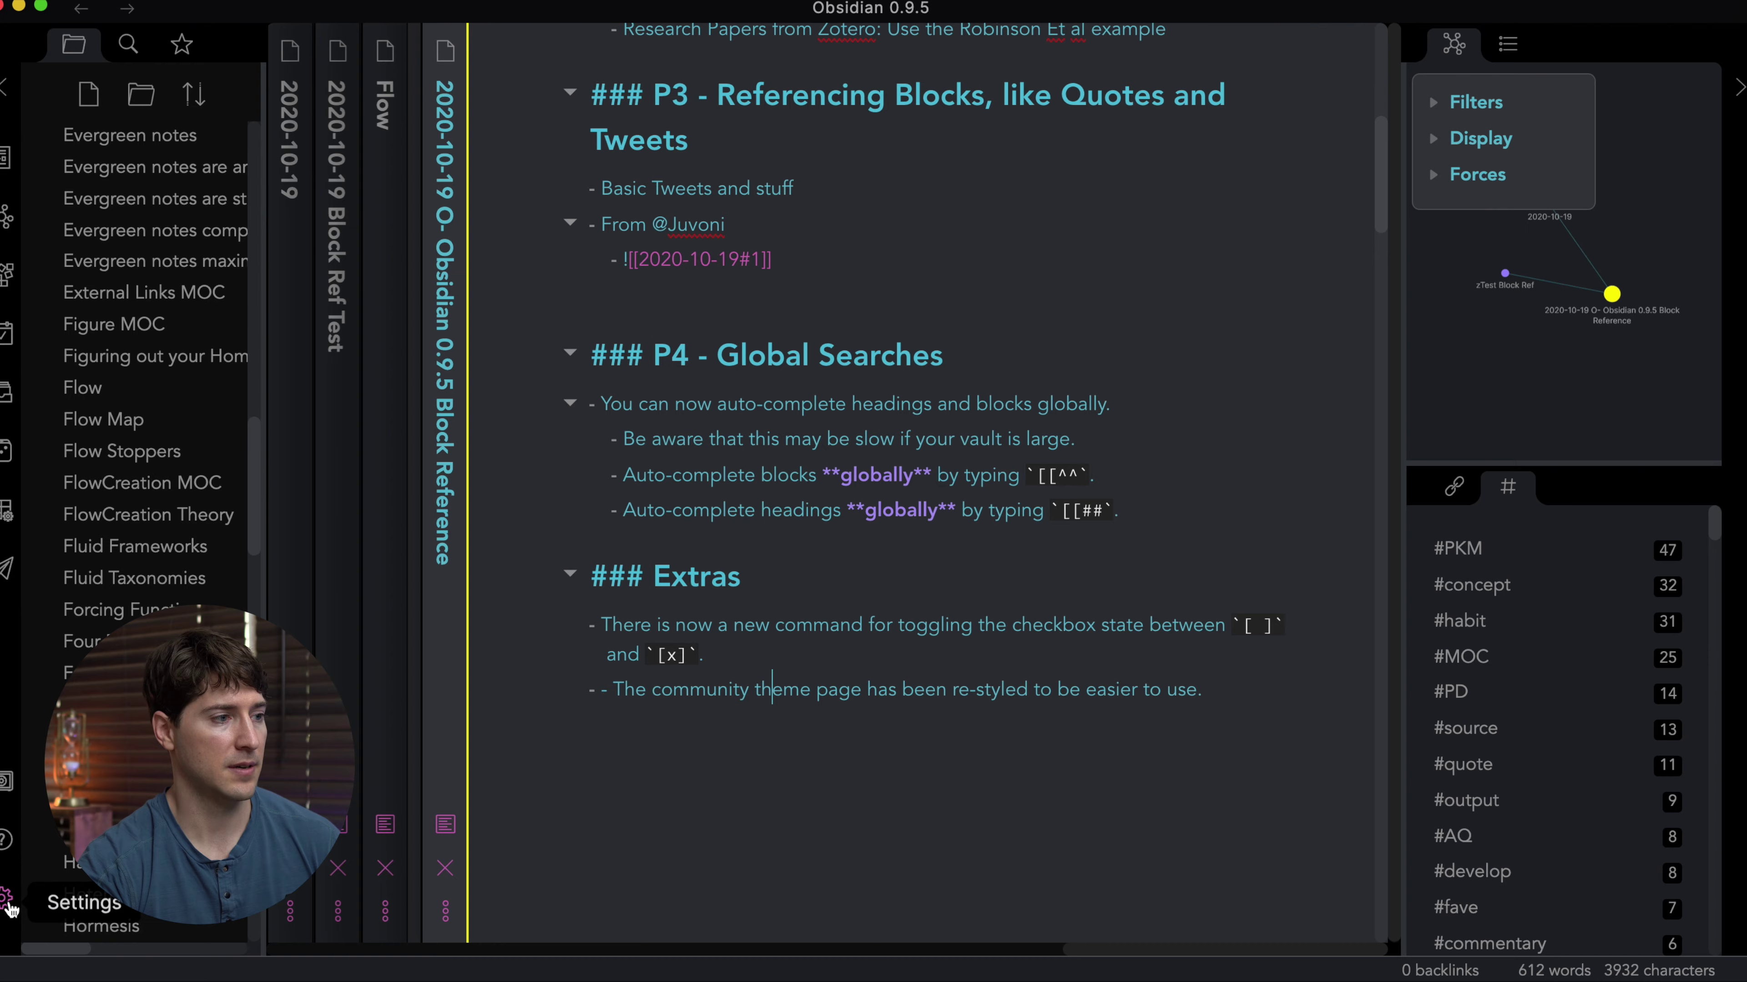
click(4, 902)
click(378, 743)
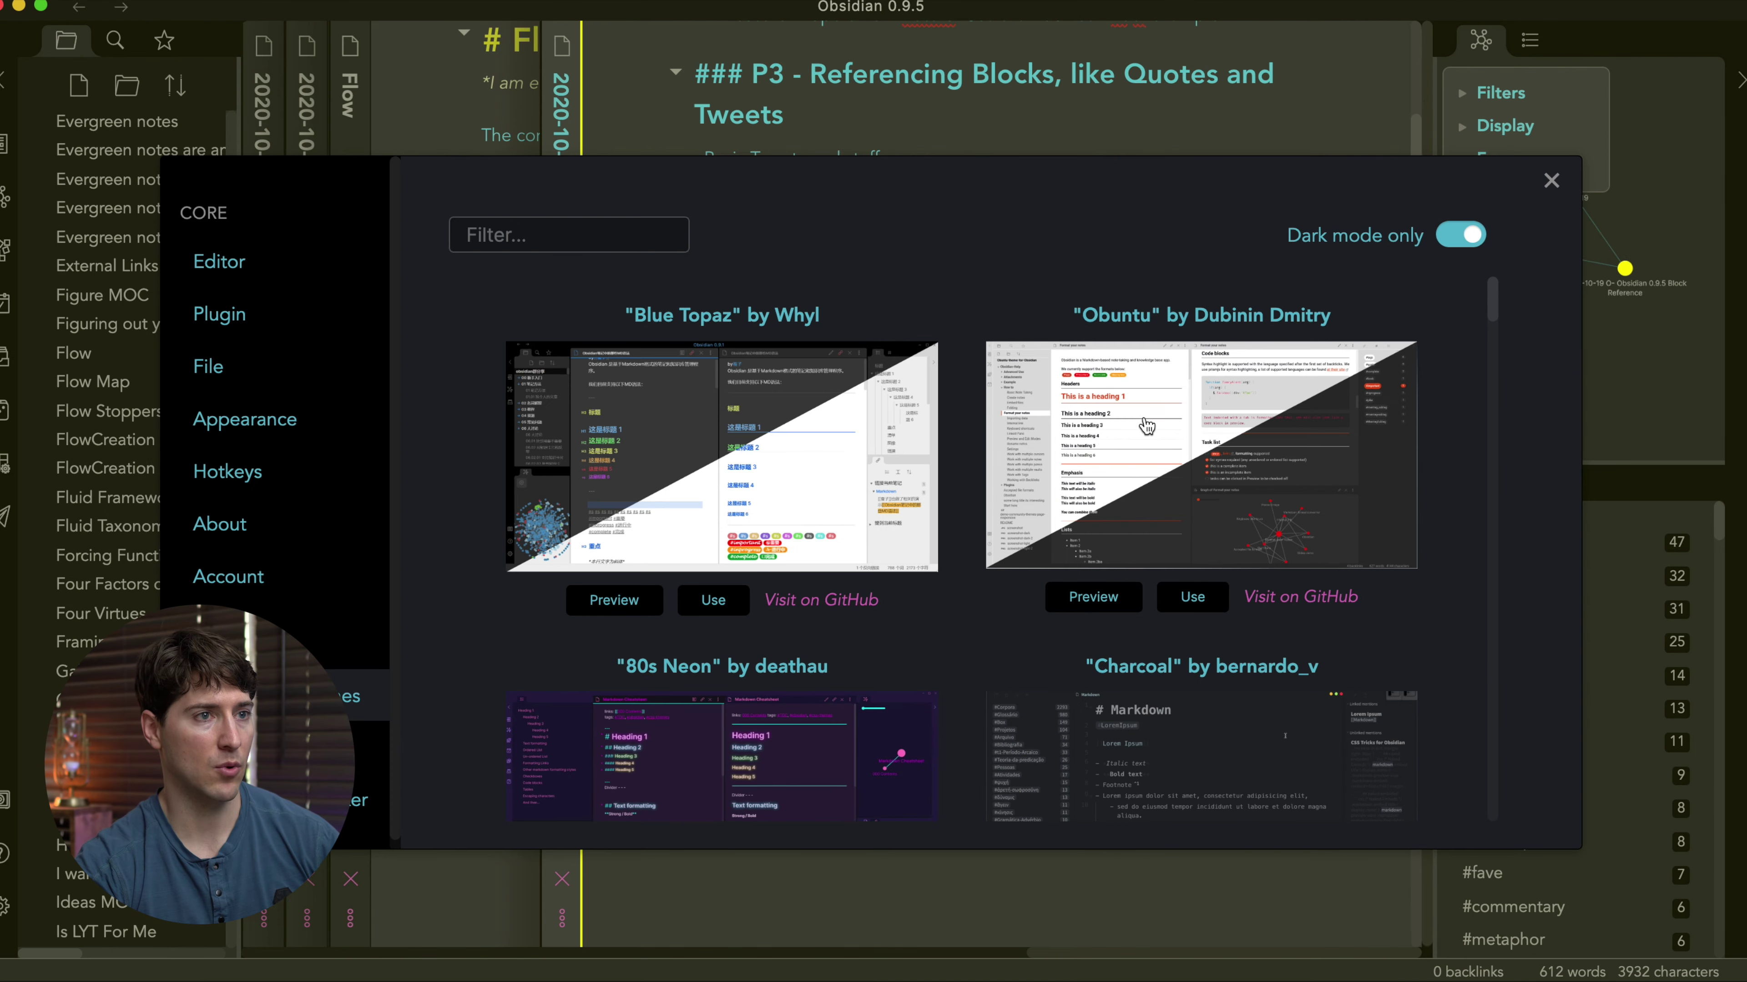
key(super+minus)
key(super+minus)
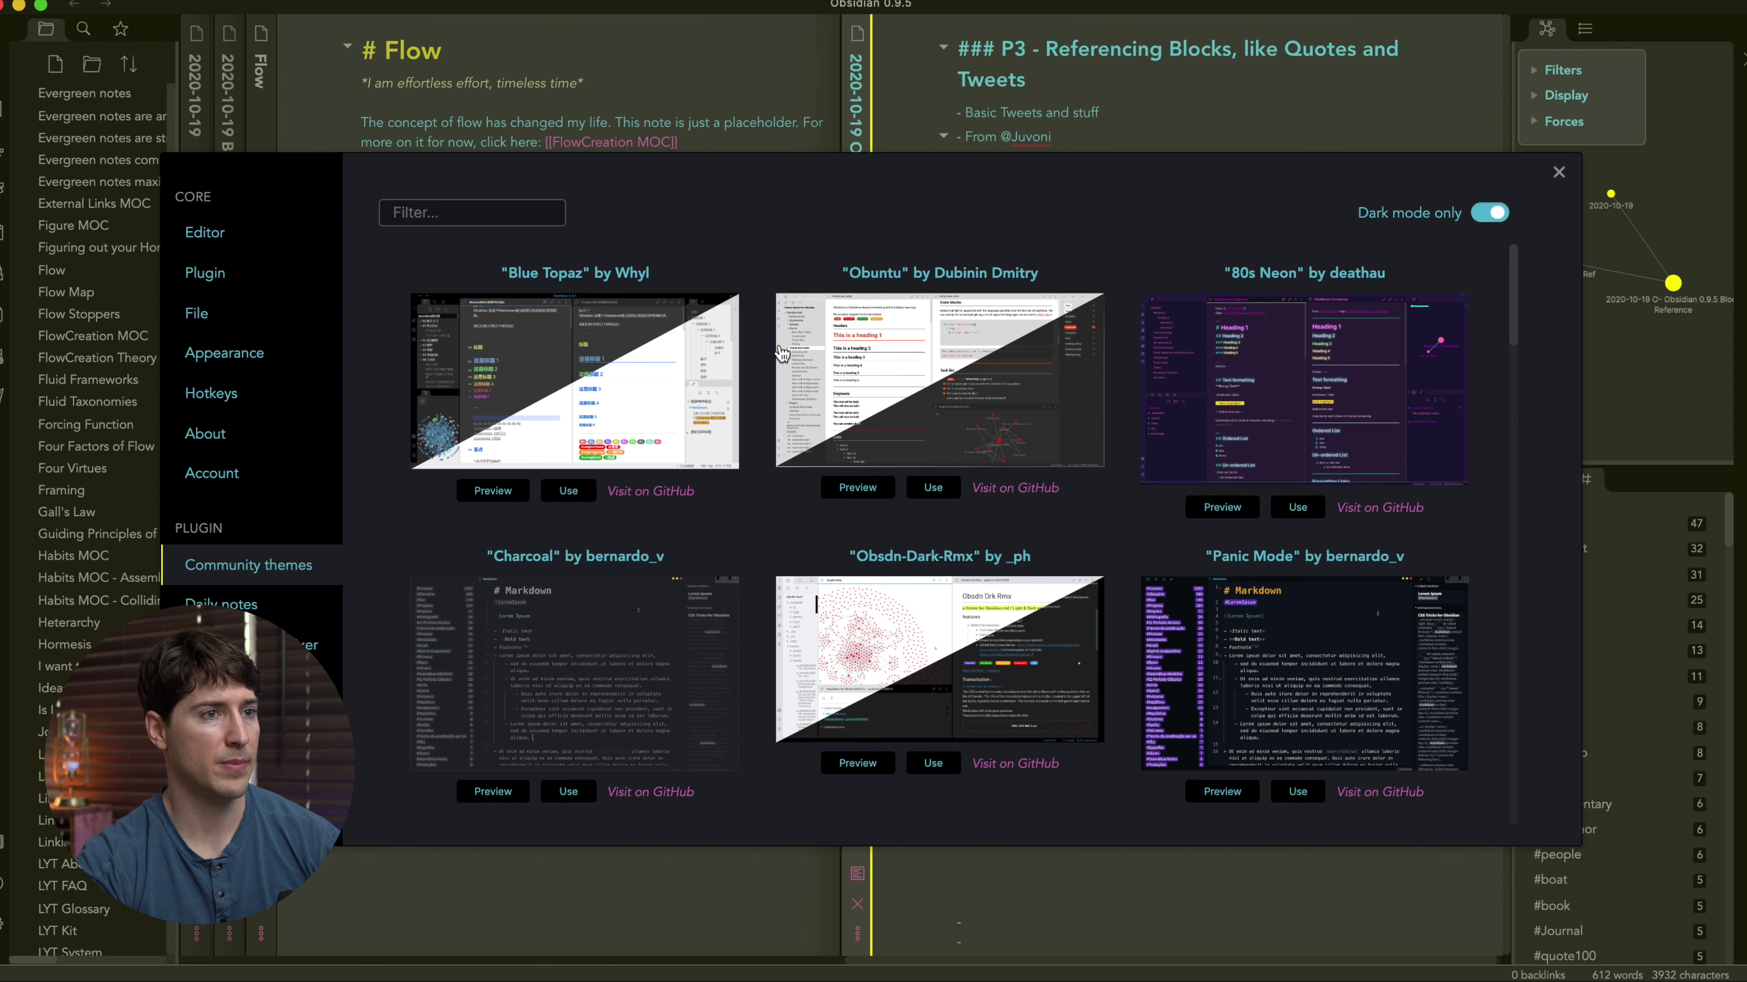
scroll(779, 413, down, 12)
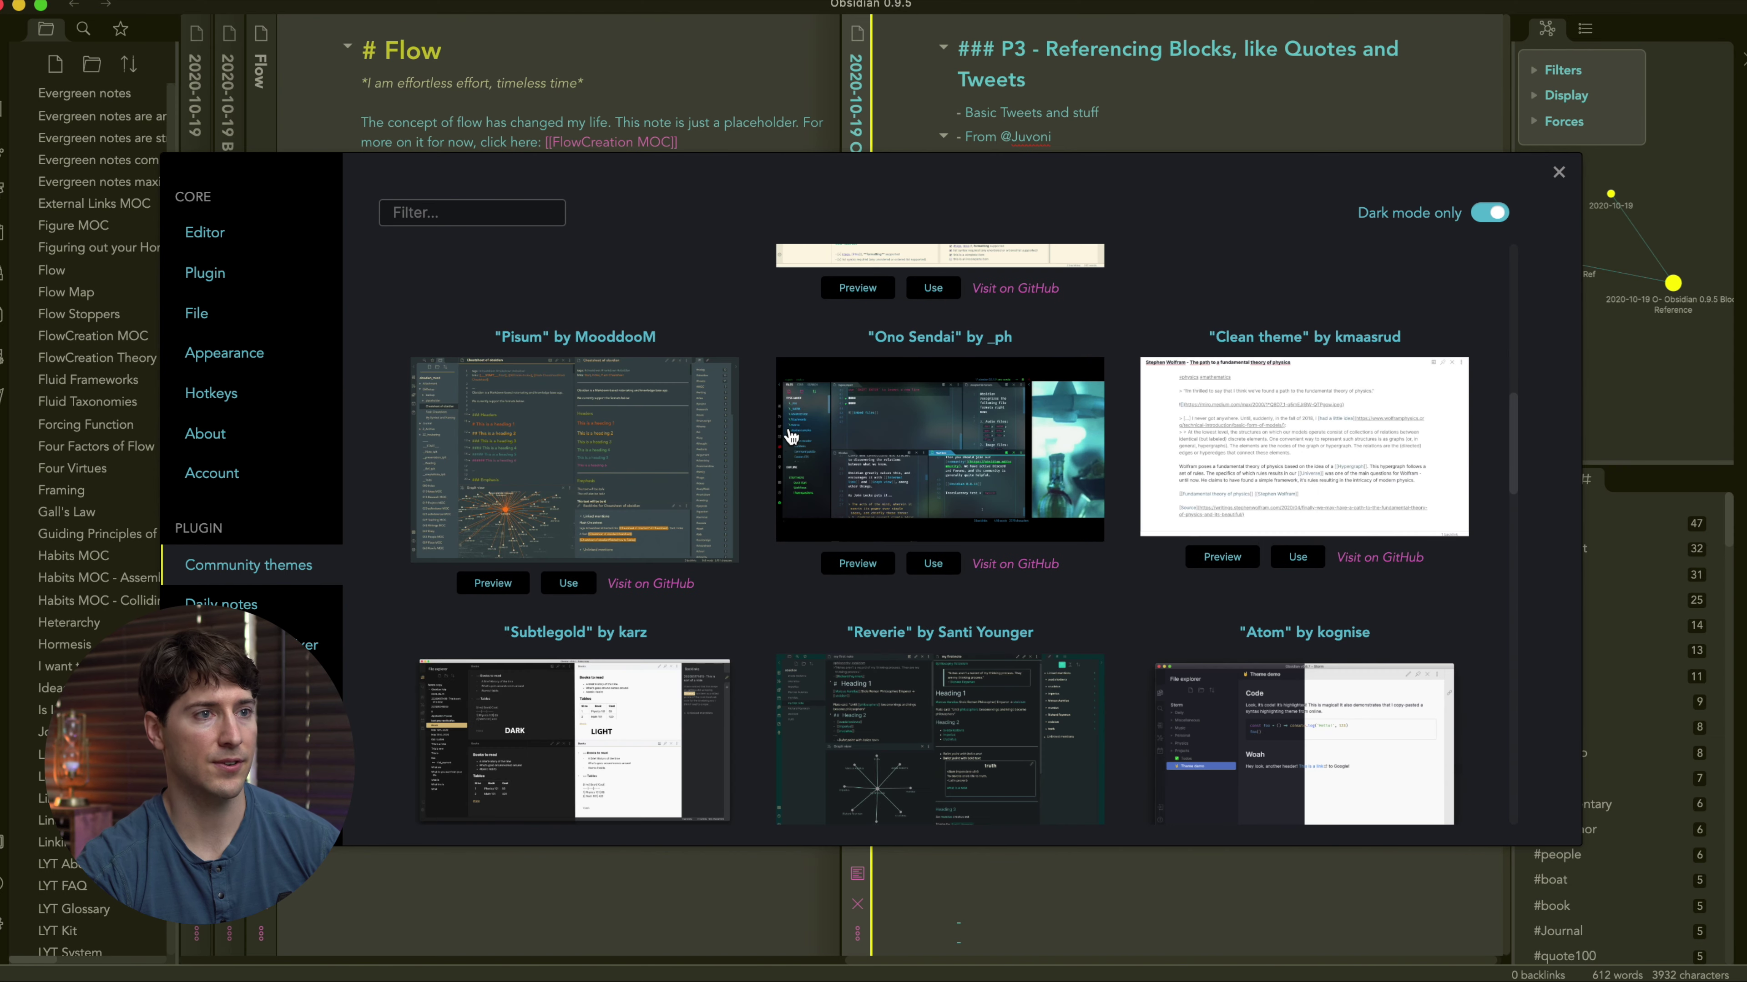
key(super+0)
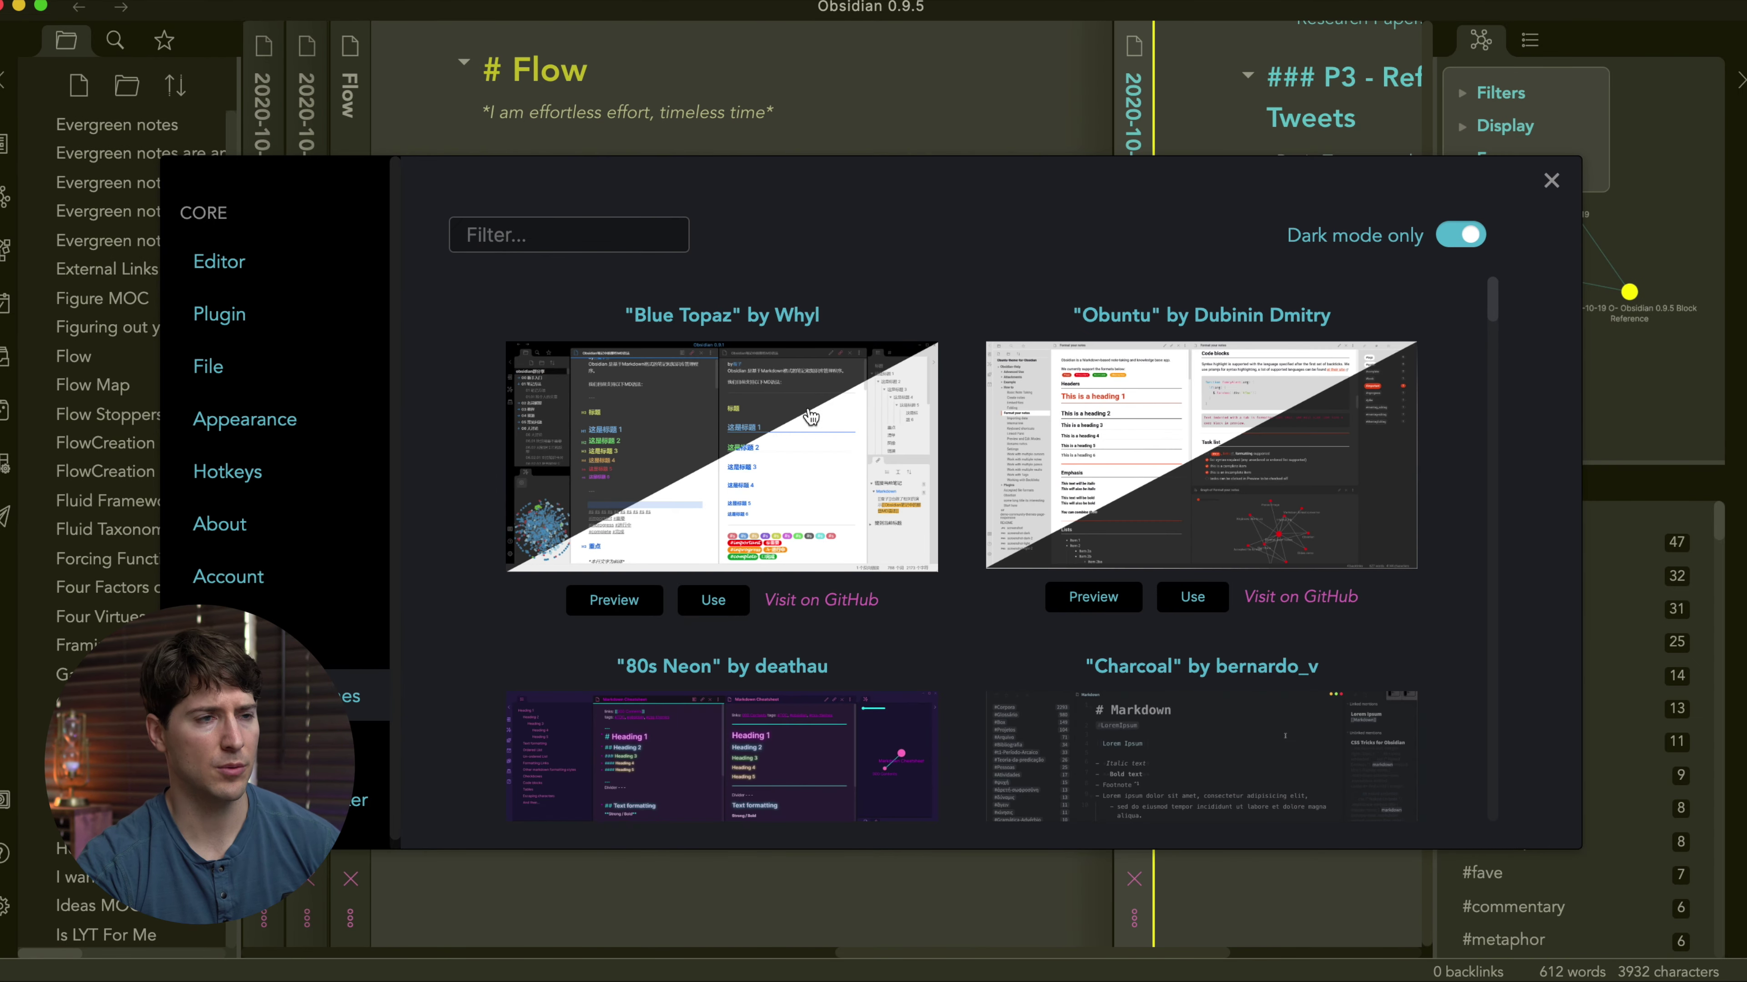
scroll(811, 435, down, 3)
scroll(812, 435, down, 10)
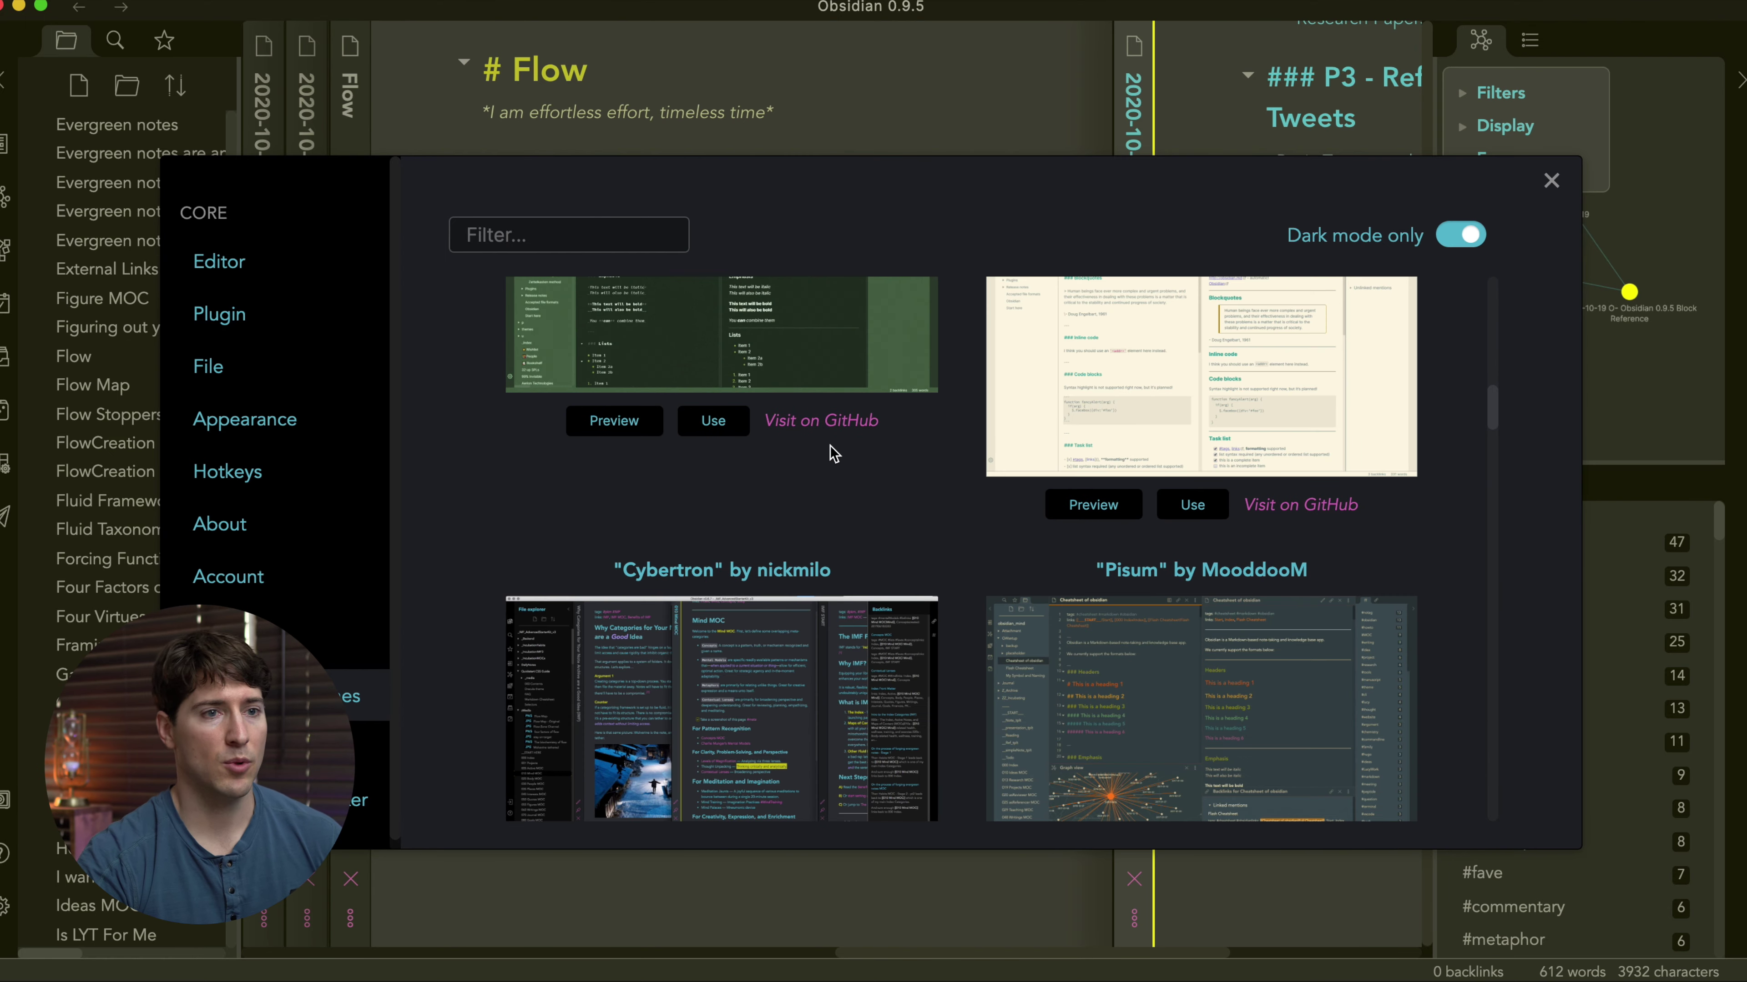